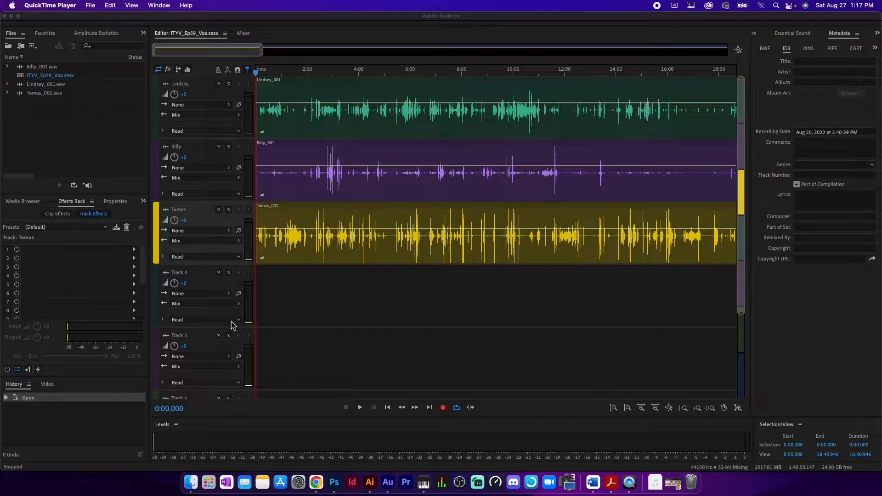
- Import Mica_001.wav and Seth_001.wav from the _Recorded folder into the session's file list
click(191, 482)
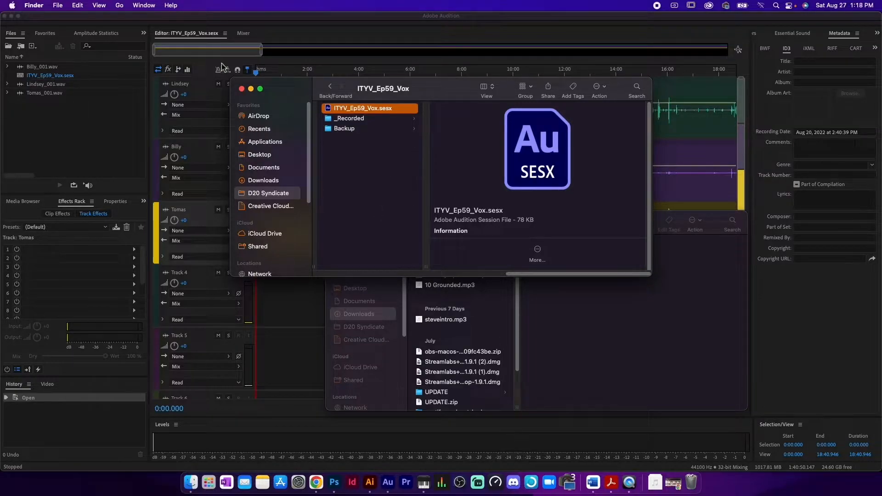
click(352, 121)
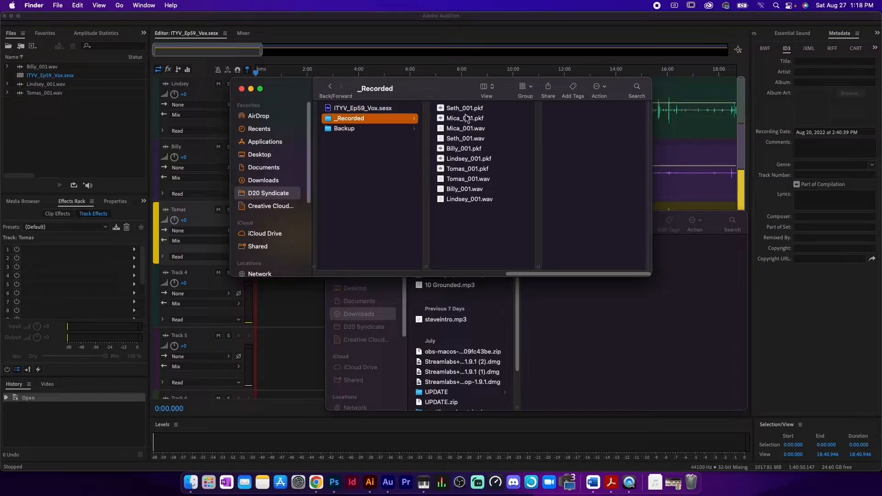
click(453, 130)
shift+click(463, 139)
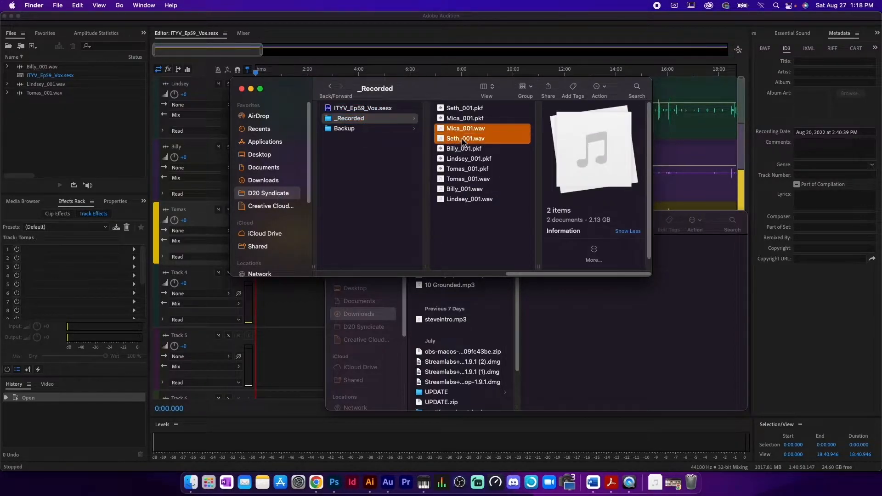
drag(467, 140, 56, 124)
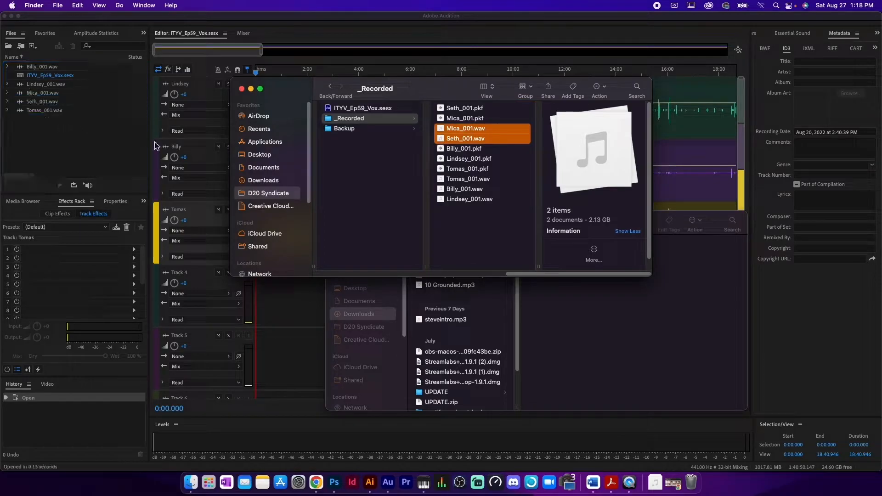
click(324, 359)
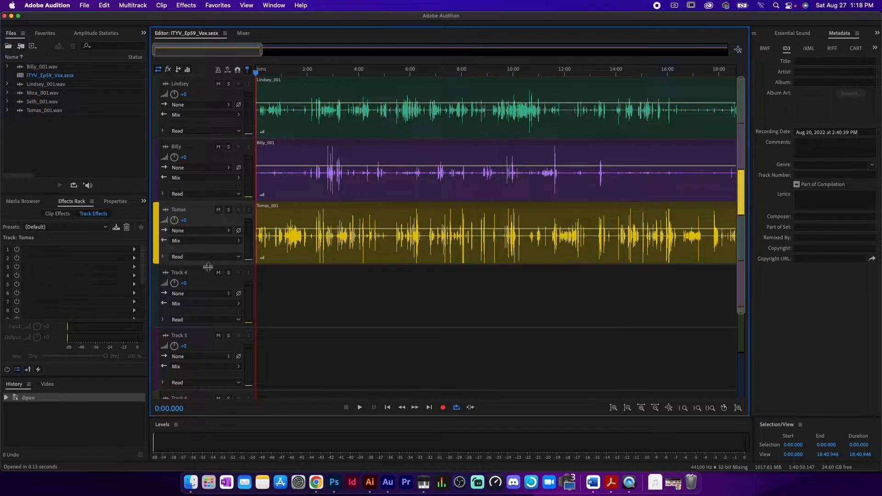
- Rename Track 4 and Track 5 after the speakers recorded in Seth_001.wav and Mica_001.wav respectively
click(177, 274)
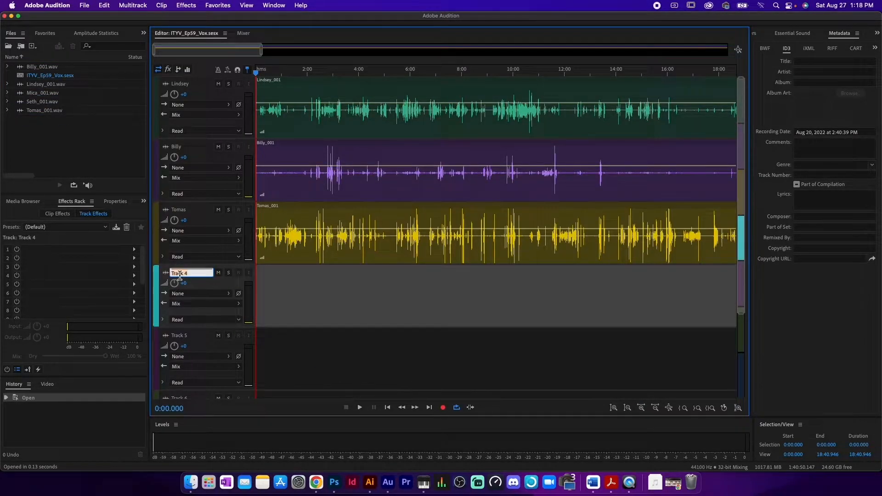
text(Seth)
key(Return)
click(182, 337)
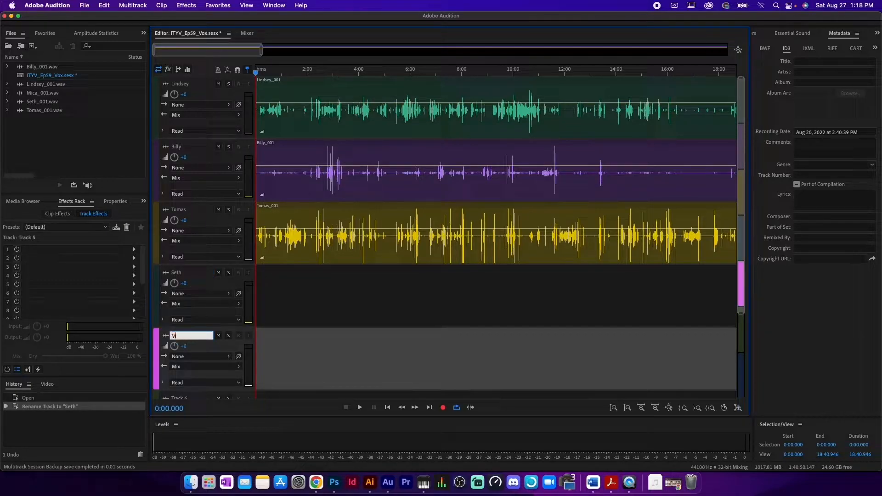
text(Mica)
key(Return)
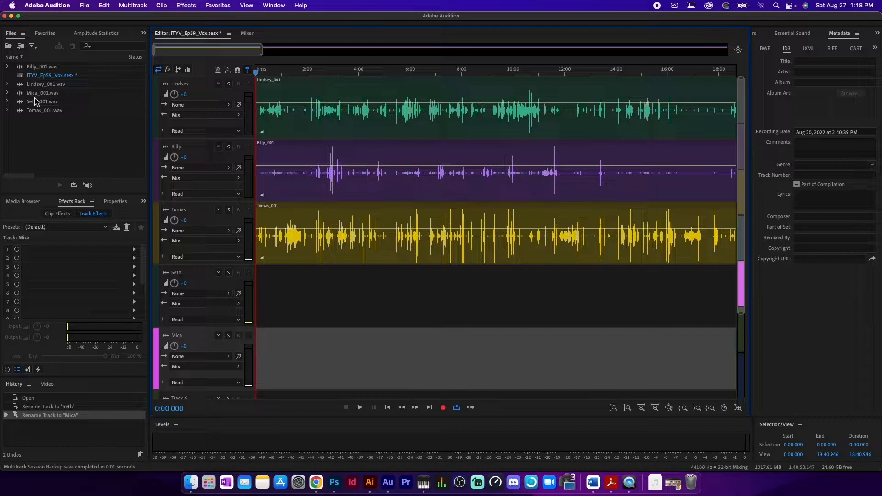
- Place Seth_001.wav on the fourth track and Mica_001.wav on the fifth track at the session's start
drag(33, 105, 236, 301)
drag(31, 96, 279, 327)
scroll(278, 312, up, 1)
scroll(278, 311, down, 1)
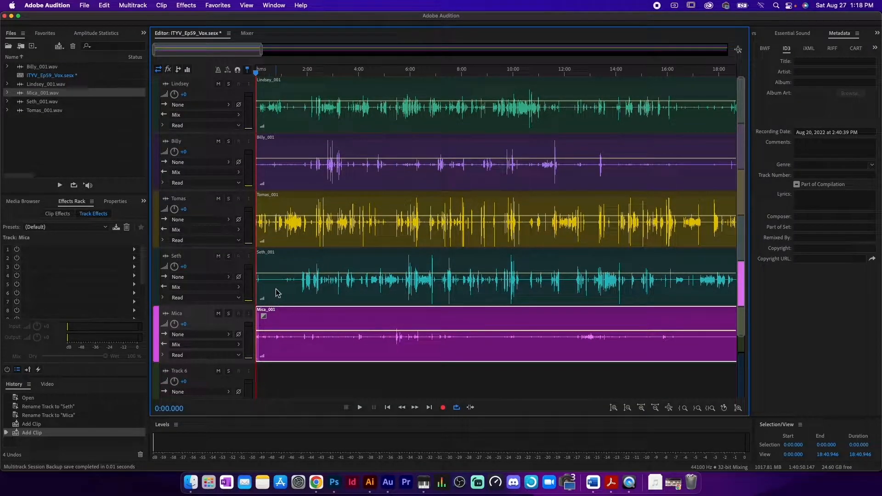
- Group the Seth_001 and Mica_001 clips so they move together
click(278, 295)
super+click(303, 322)
key(super+g)
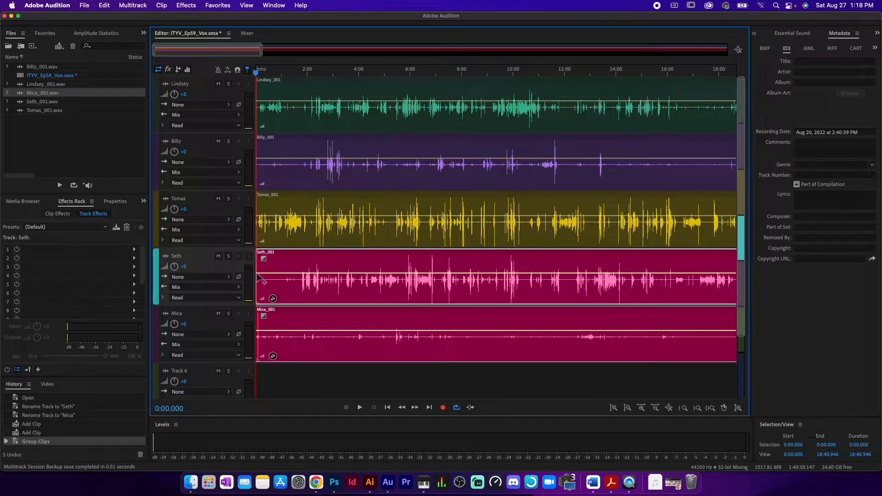
- Raise the clip gain of Tomas_001 to about 28.3 dB to reveal its quiet sync spike
scroll(275, 281, up, 2)
scroll(276, 281, up, 3)
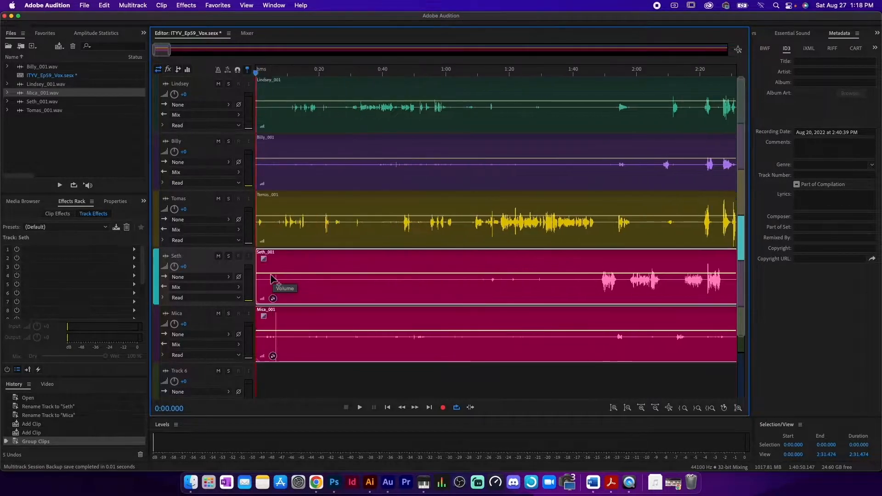
scroll(285, 265, up, 3)
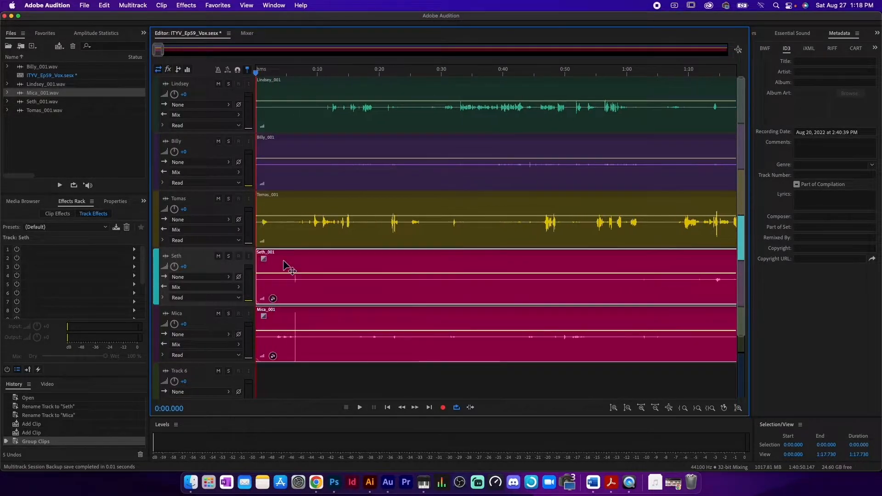
click(290, 231)
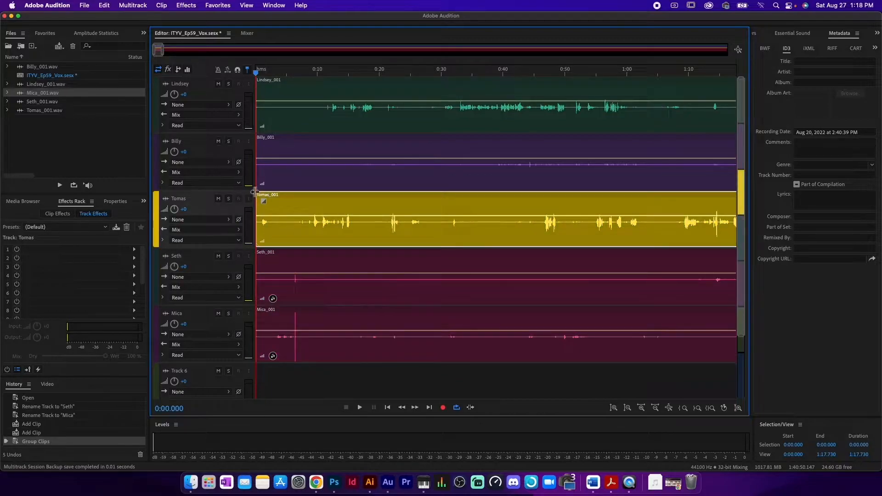
scroll(282, 232, up, 4)
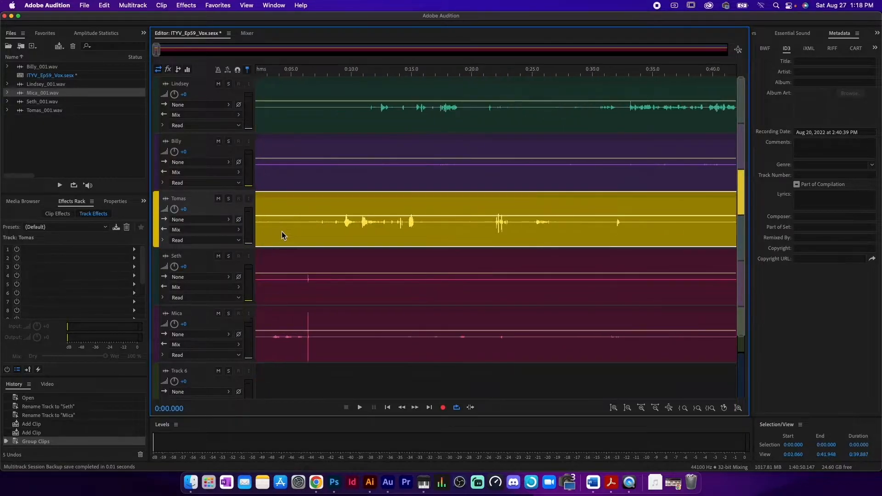
drag(263, 241, 320, 256)
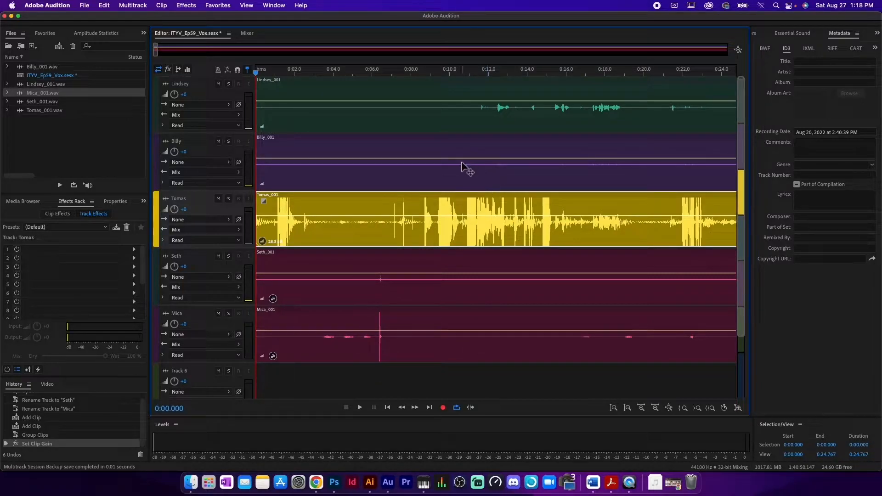
- Shift the grouped Seth_001 and Mica_001 clips later so their sync spike roughly meets the Tomas_001 spike near 0:07.15
scroll(390, 238, up, 1)
scroll(390, 239, up, 10)
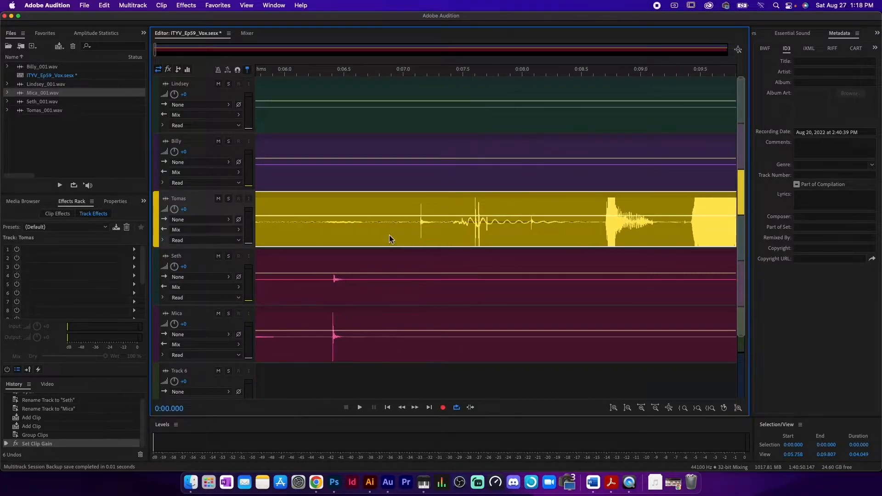
drag(390, 267, 478, 257)
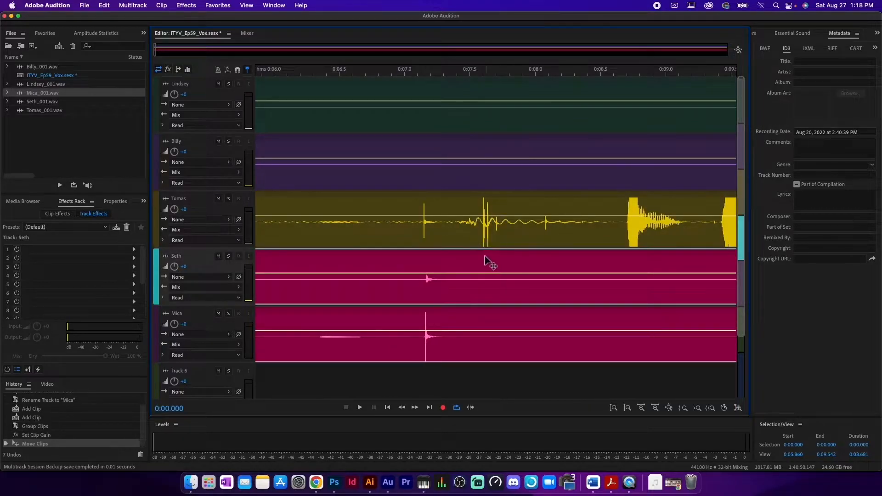
- Nudge the grouped clips slightly earlier to bring Mica_001's spike under the Tomas_001 spike at about 0:07.149
scroll(425, 262, up, 12)
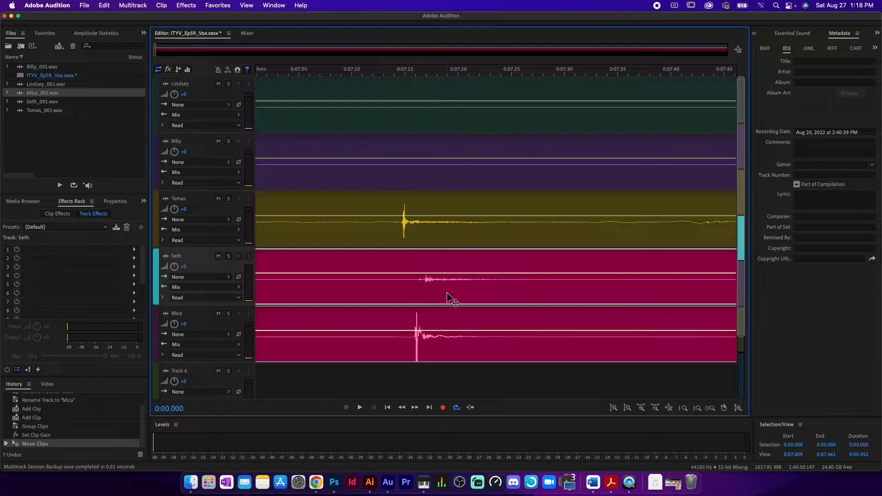
scroll(403, 279, up, 8)
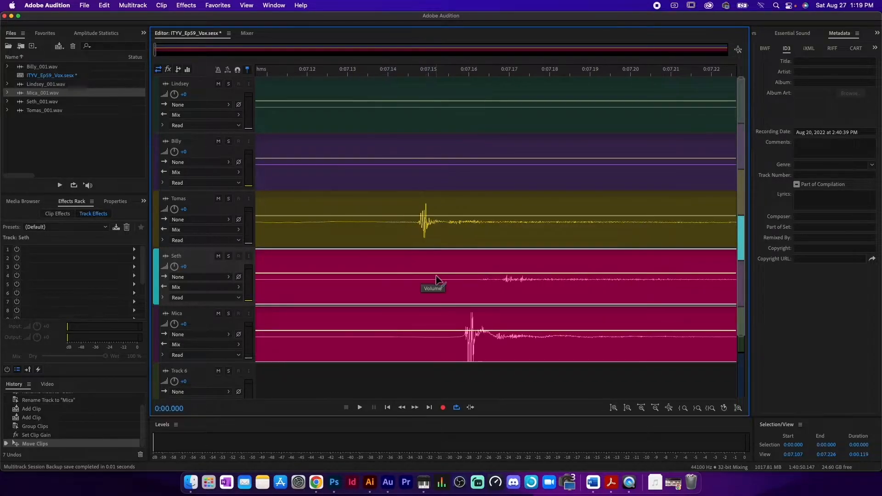
scroll(406, 260, up, 6)
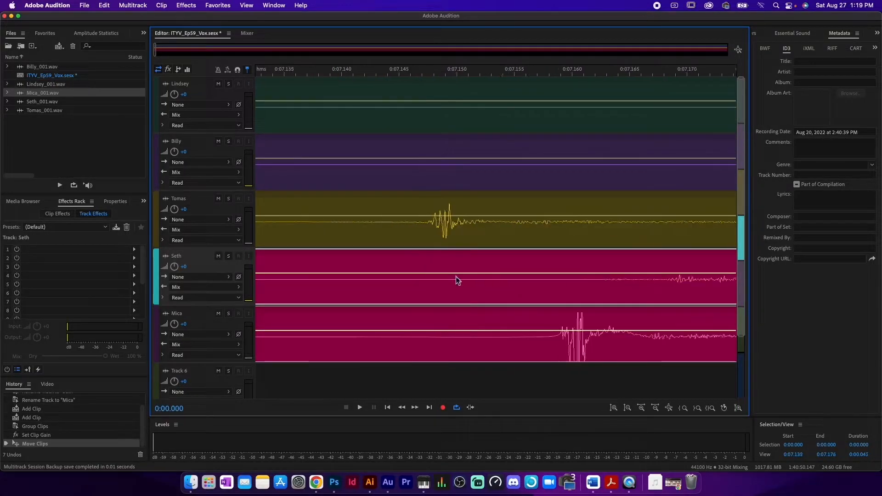
mouse_move(453, 277)
mouse_down()
mouse_move(545, 262)
mouse_move(374, 252)
mouse_move(492, 288)
mouse_move(500, 264)
mouse_move(443, 265)
mouse_up()
- Mark the Tomas_001 waveform peak at 0:07.148 with the playhead and shift the grouped clips so Mica_001's peak matches it
scroll(436, 265, up, 5)
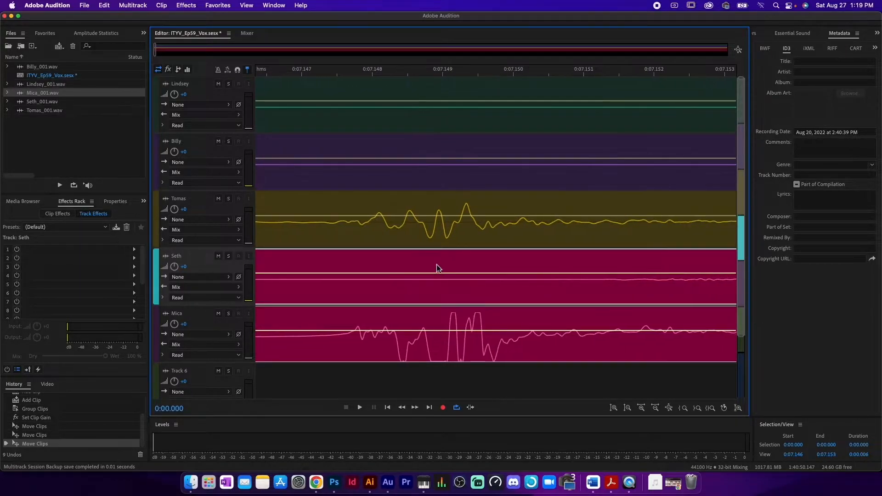
scroll(447, 258, up, 2)
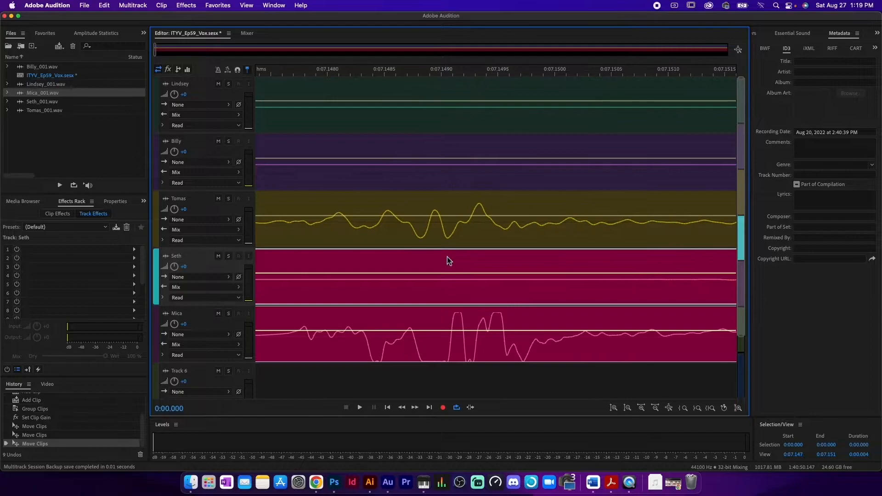
click(433, 75)
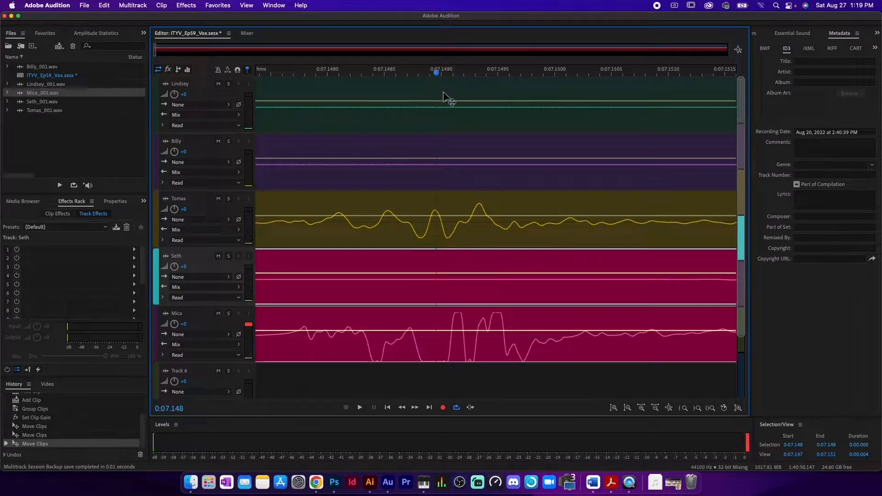
drag(498, 276, 473, 287)
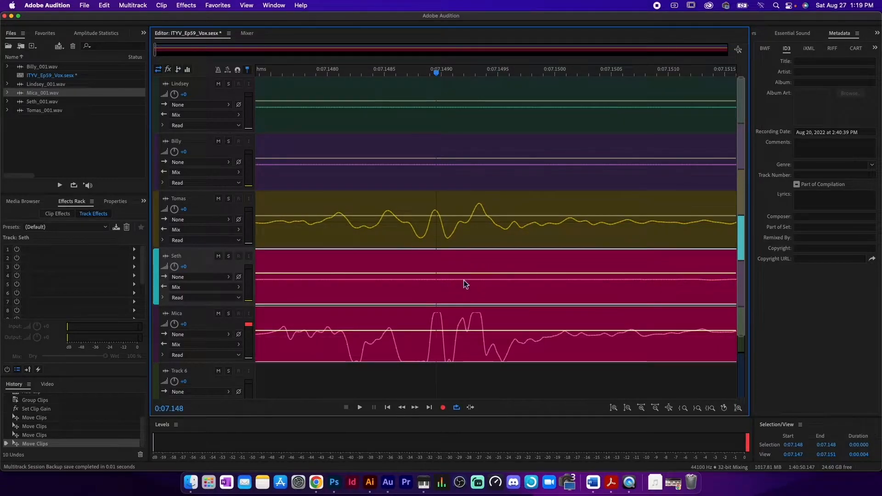
- Lower the clip gain of Tomas_001 back to its original level
scroll(432, 279, down, 10)
scroll(430, 288, down, 8)
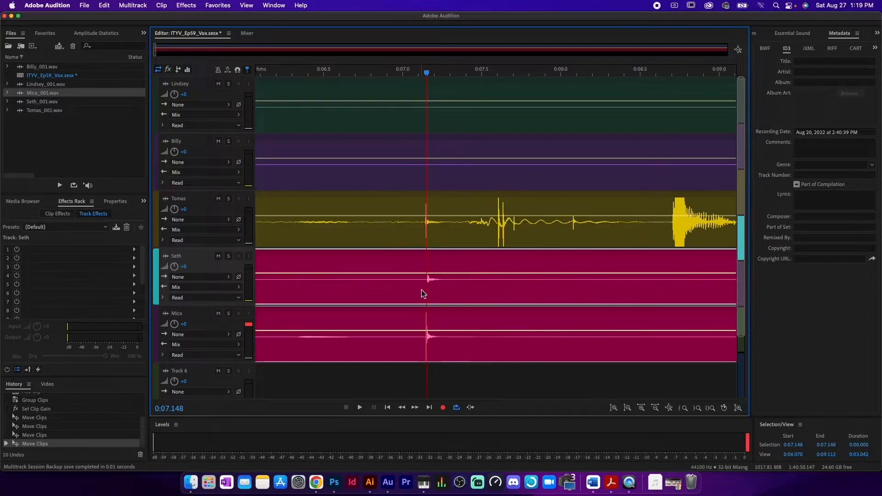
click(256, 245)
drag(255, 244, 227, 252)
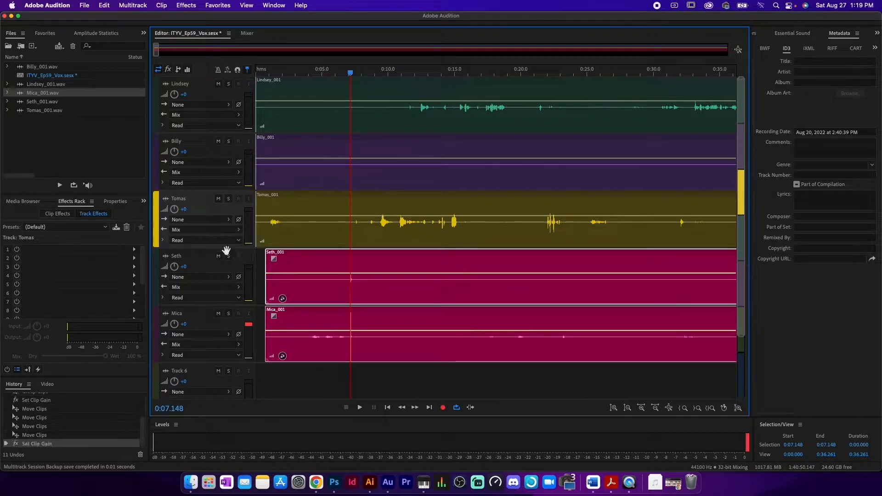
- Ungroup Seth_001 and Mica_001, then trim all five clips to a common start and place them at the session's beginning
click(325, 354)
key(super+g)
drag(329, 385, 304, 133)
- Trim the ends of all five clips to a common end point at about 1:40:29.5
scroll(364, 197, down, 10)
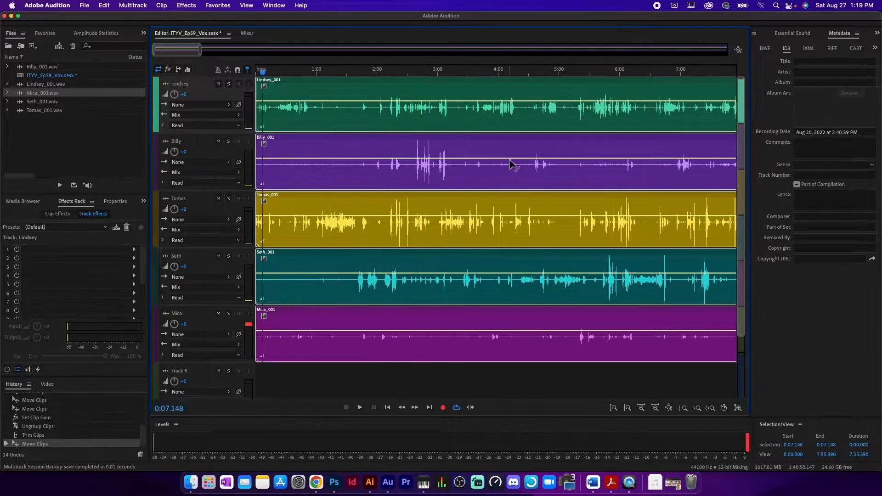
scroll(511, 164, down, 6)
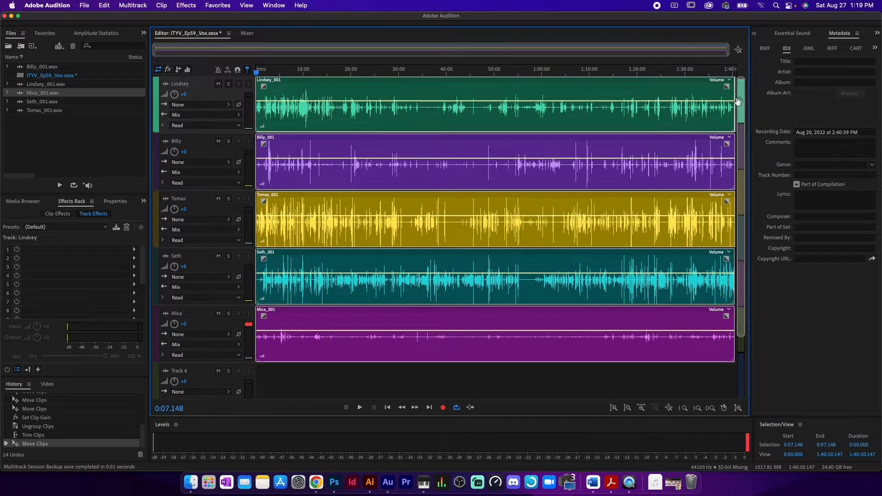
scroll(737, 101, up, 10)
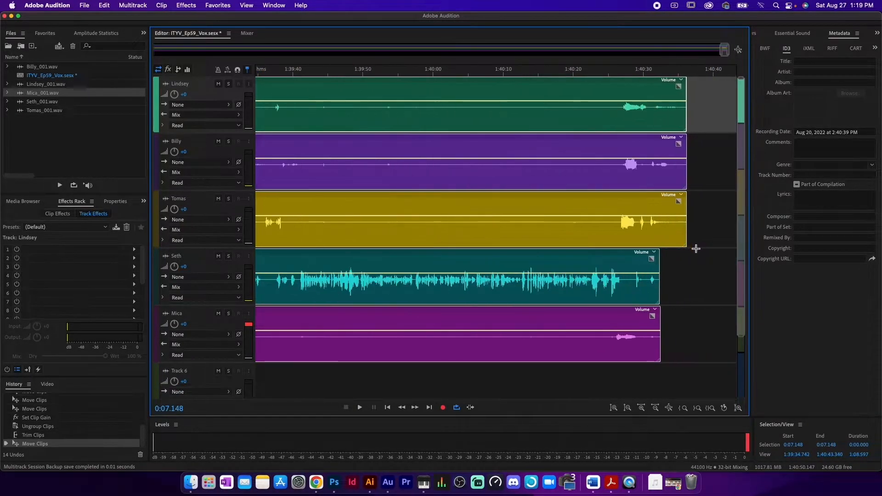
scroll(696, 249, up, 3)
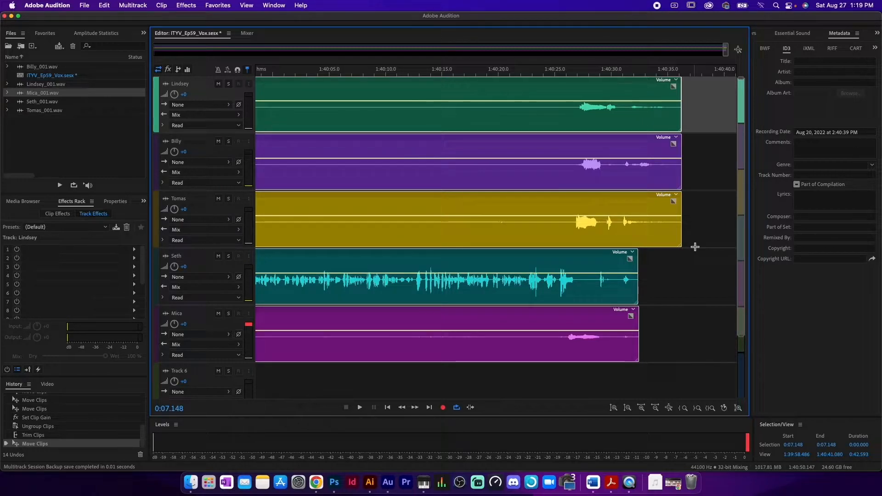
drag(701, 351, 638, 285)
scroll(641, 308, up, 8)
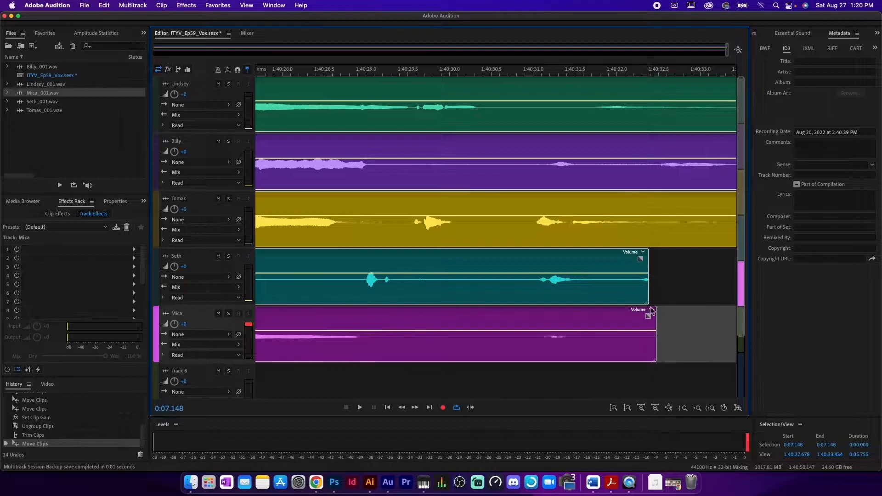
scroll(672, 279, down, 9)
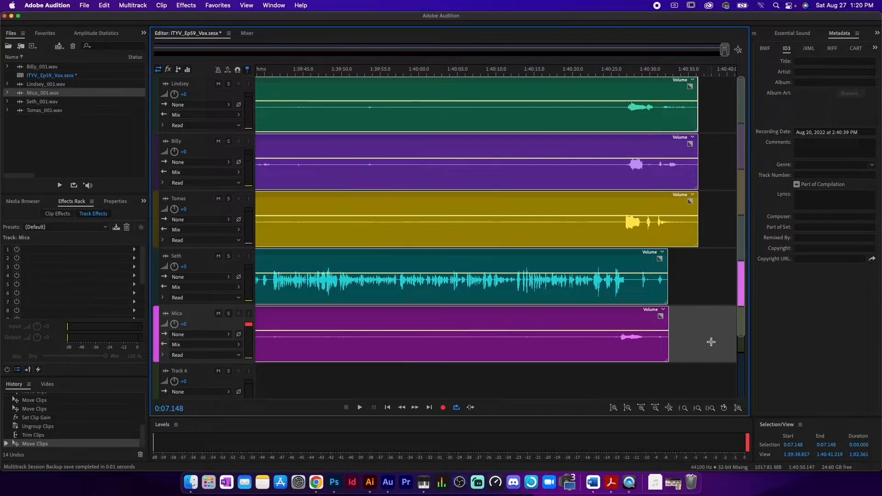
drag(710, 345, 651, 122)
- Add a fade-out of about one second to the end of all five clips
scroll(646, 124, up, 1)
scroll(645, 124, up, 1)
drag(642, 89, 623, 92)
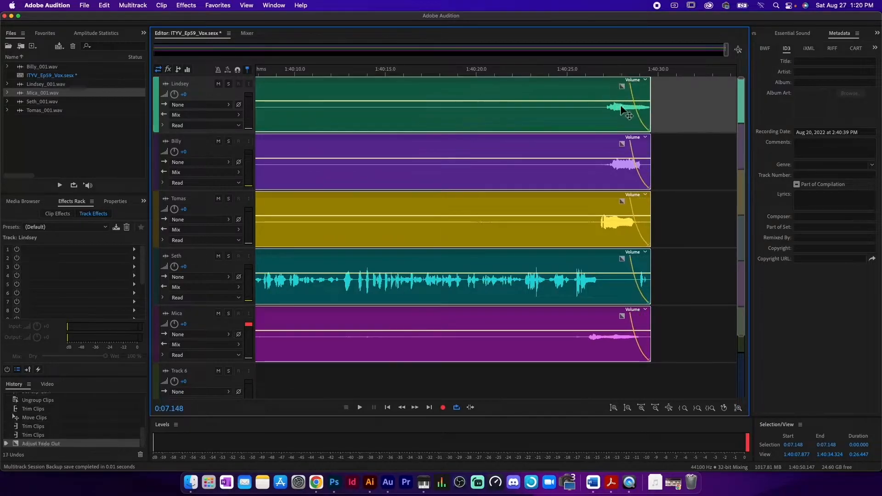
- Play back the session's ending from about 1:40:24.751 to check the fade-out
click(563, 73)
key(space)
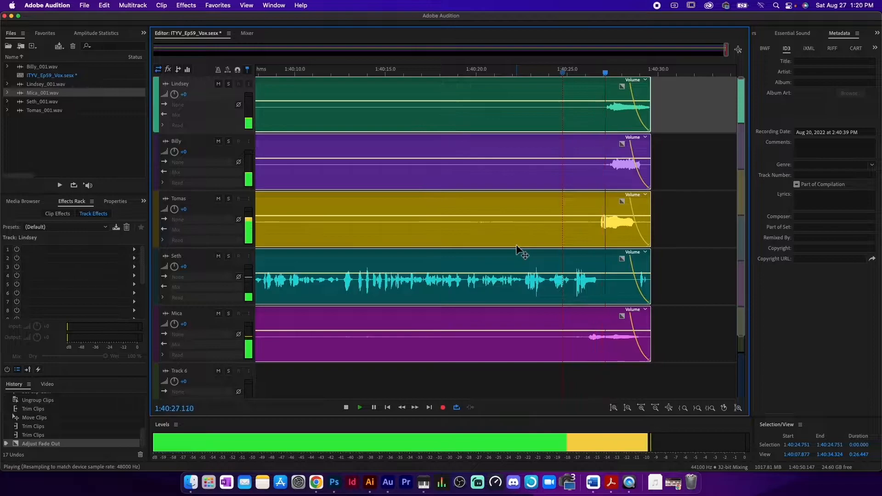
key(space)
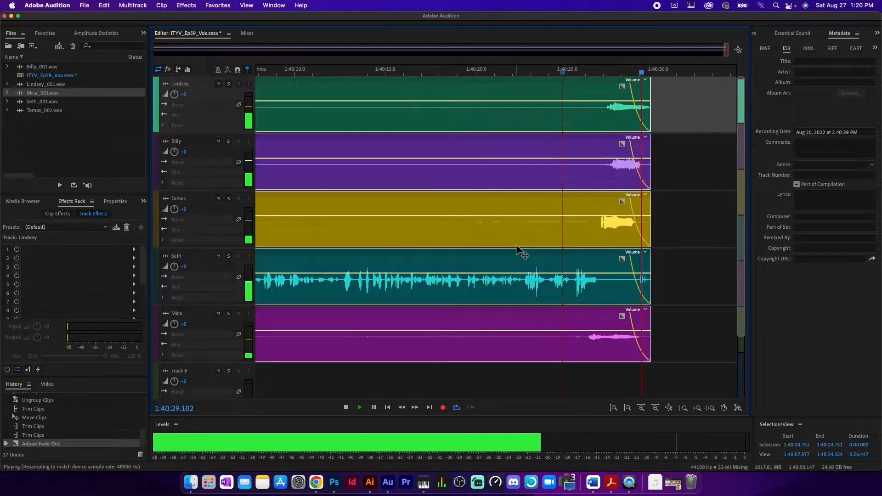
- Split all five clips across the tracks at about 18:30 with the Razor
key(Home)
scroll(515, 246, down, 10)
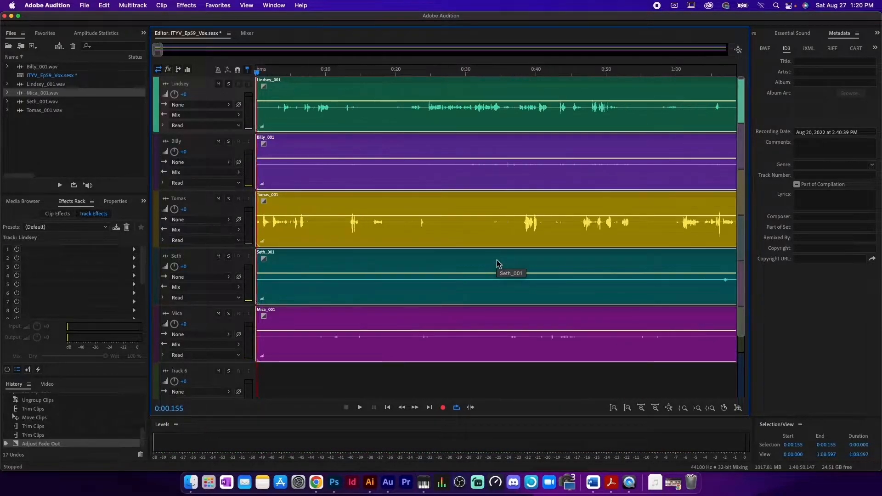
scroll(509, 316, down, 12)
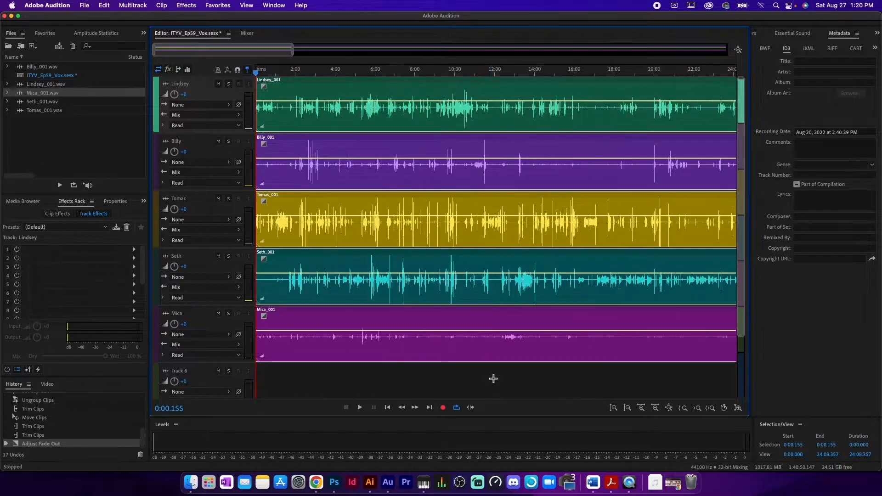
click(492, 374)
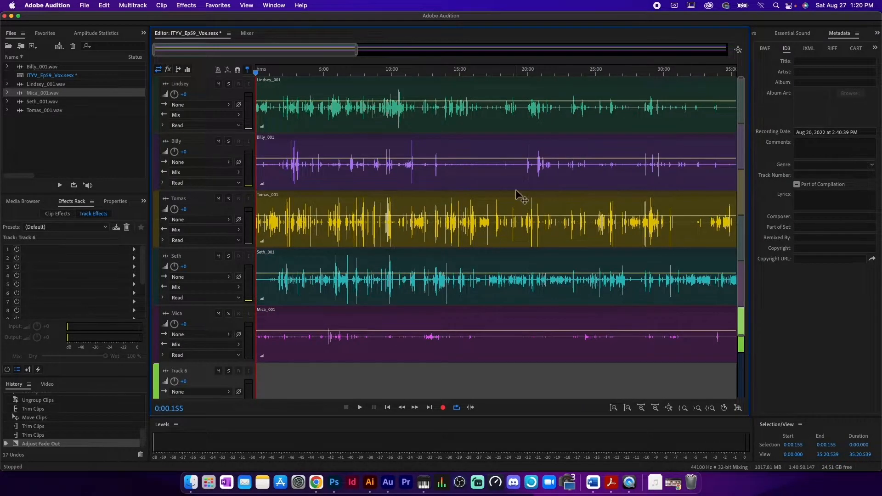
scroll(523, 267, up, 14)
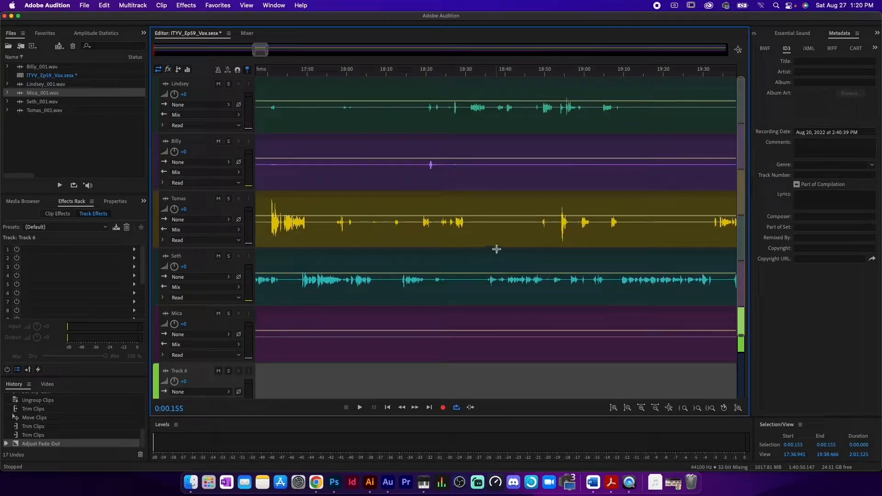
key(r)
click(468, 229)
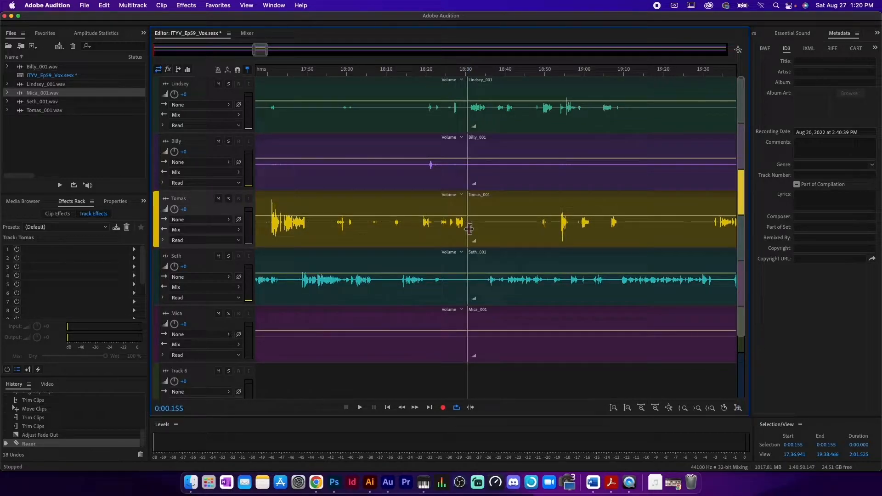
- Merge the two parts of the Mica_001 clip into one, and do the same for the Seth_001 clip
key(backslash)
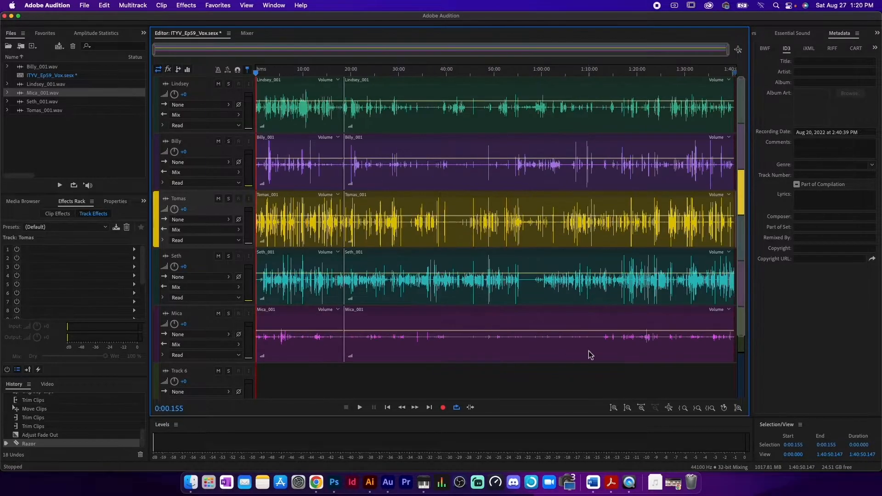
drag(584, 382, 390, 366)
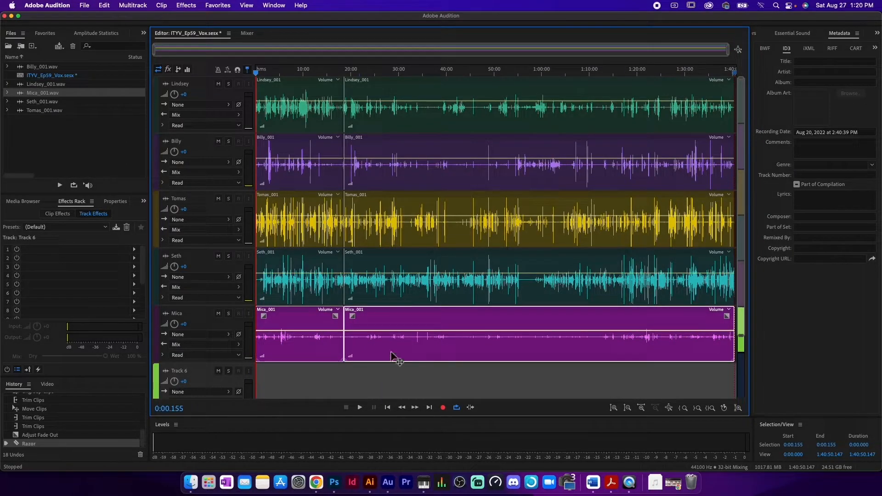
right_click(391, 352)
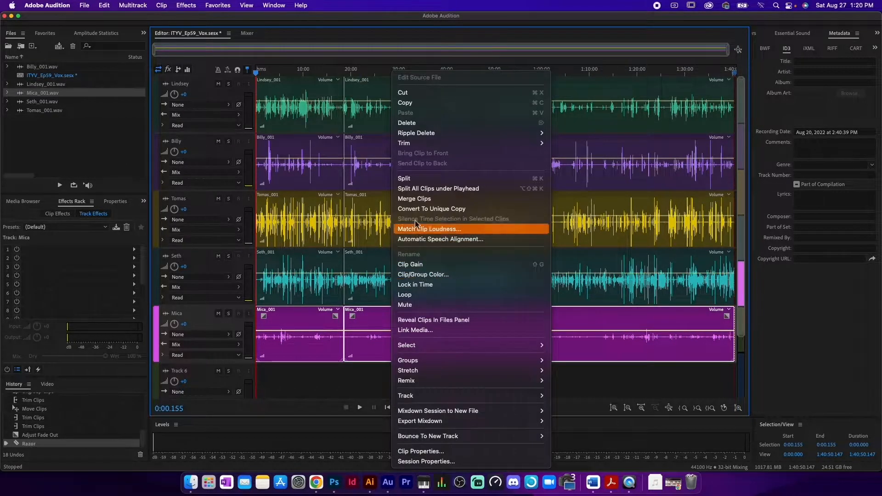
click(410, 200)
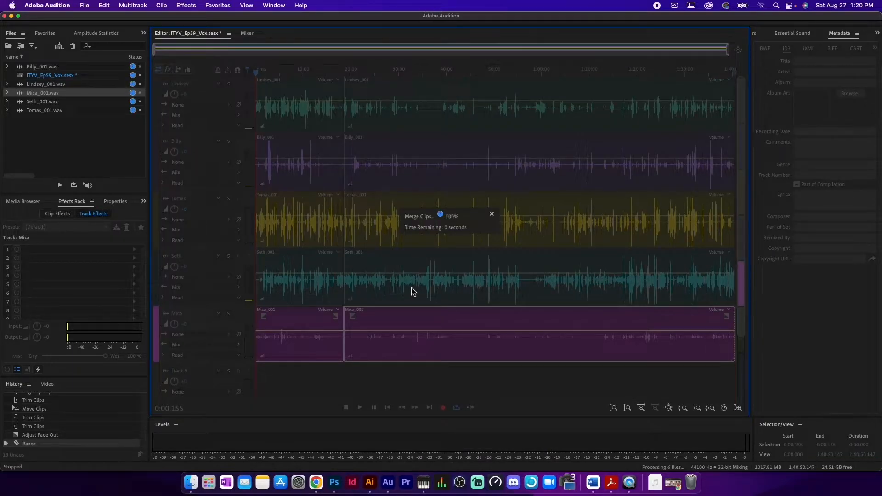
click(361, 298)
right_click(385, 282)
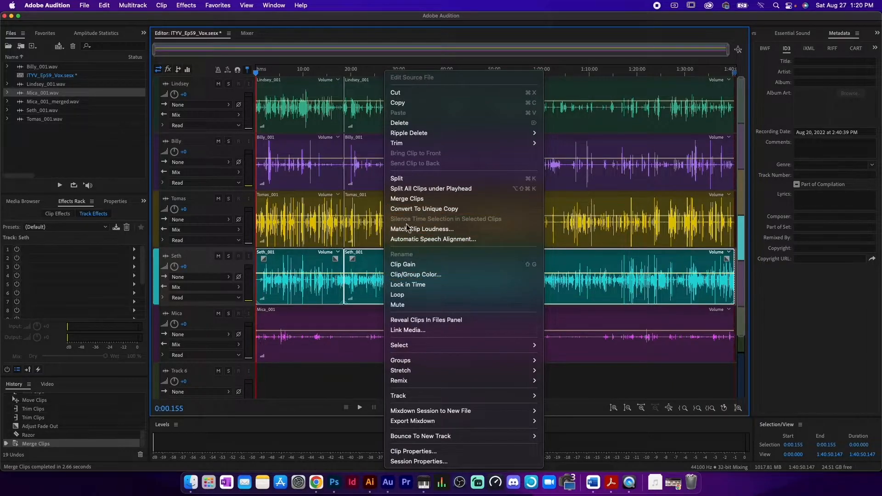
click(416, 199)
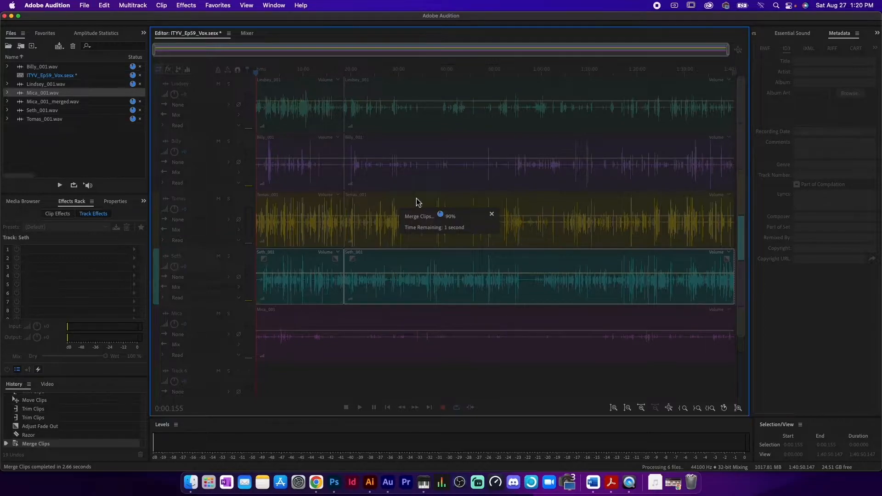
- Merge the two parts of the Tomas_001 clip into a single clip
click(390, 231)
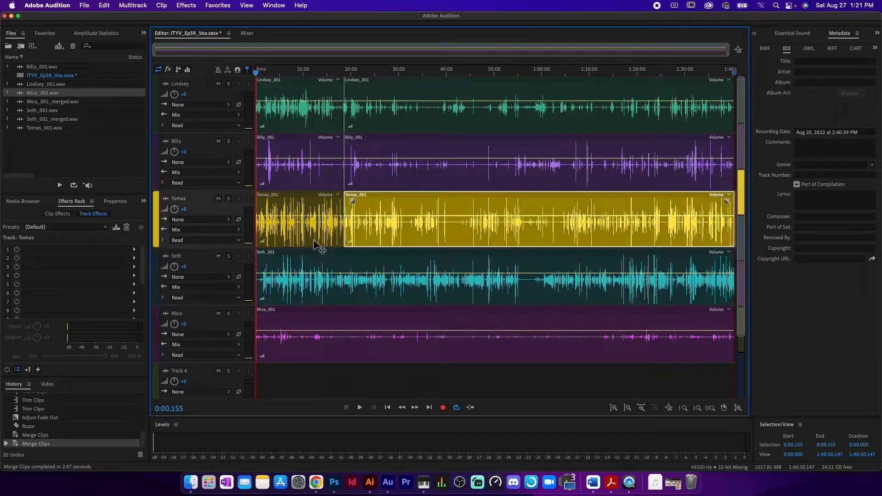
click(321, 236)
super+click(371, 231)
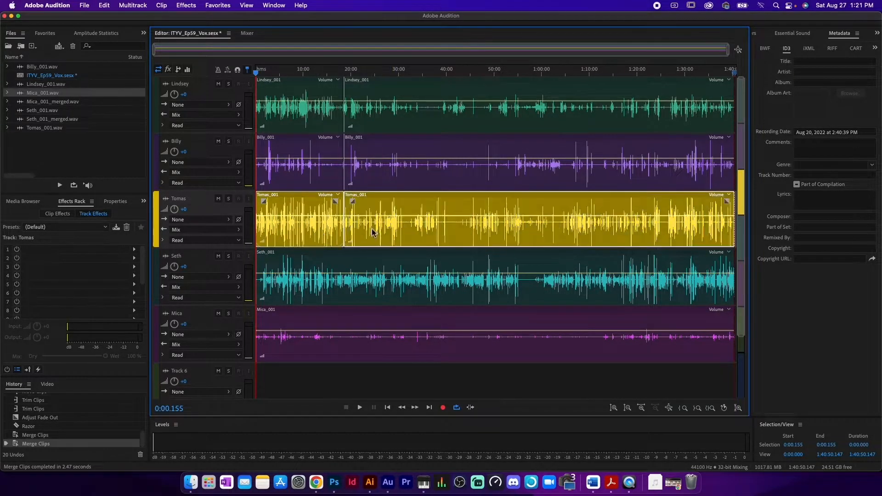
right_click(371, 232)
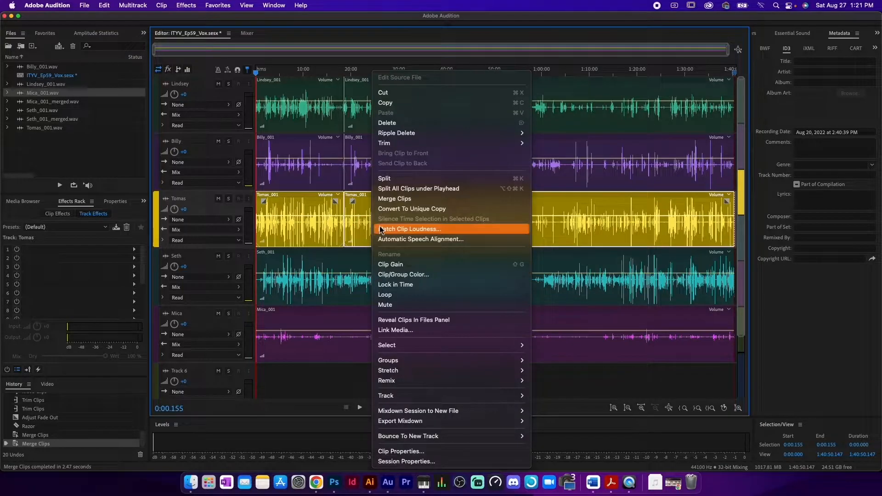
click(398, 205)
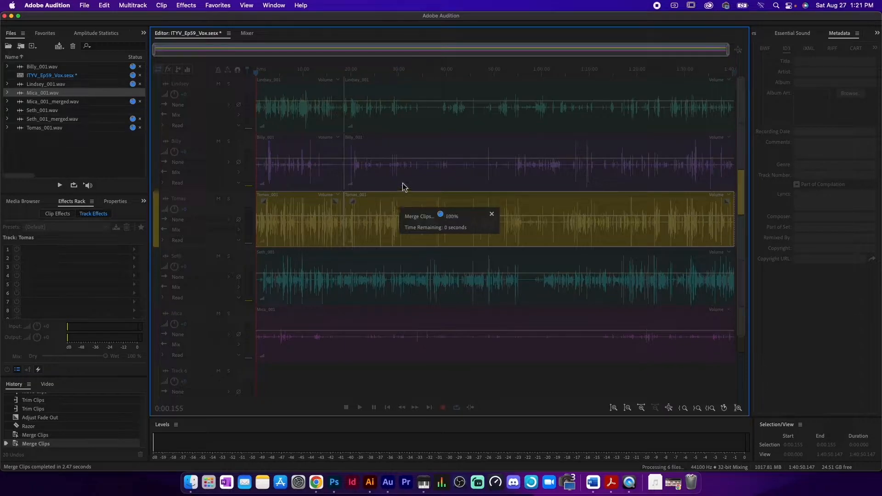
- Merge the two parts of the Billy_001 clip into one, and do the same for the Lindsey_001 clip
click(396, 187)
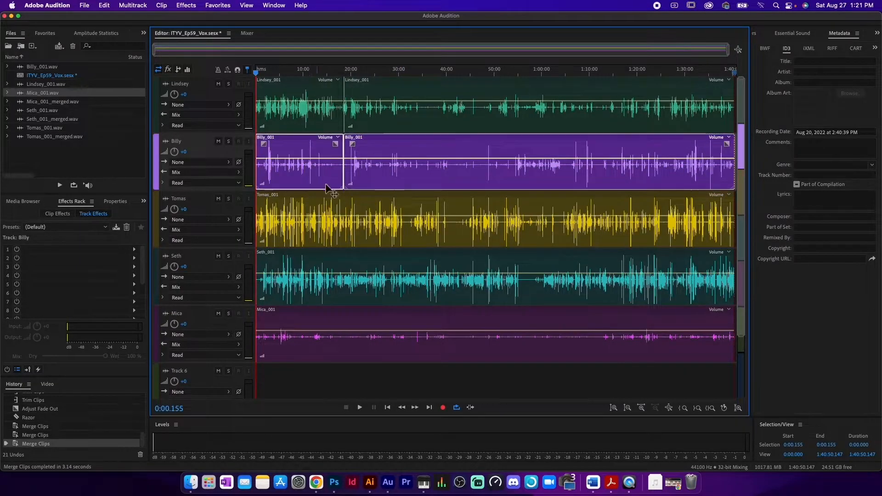
right_click(383, 168)
click(405, 198)
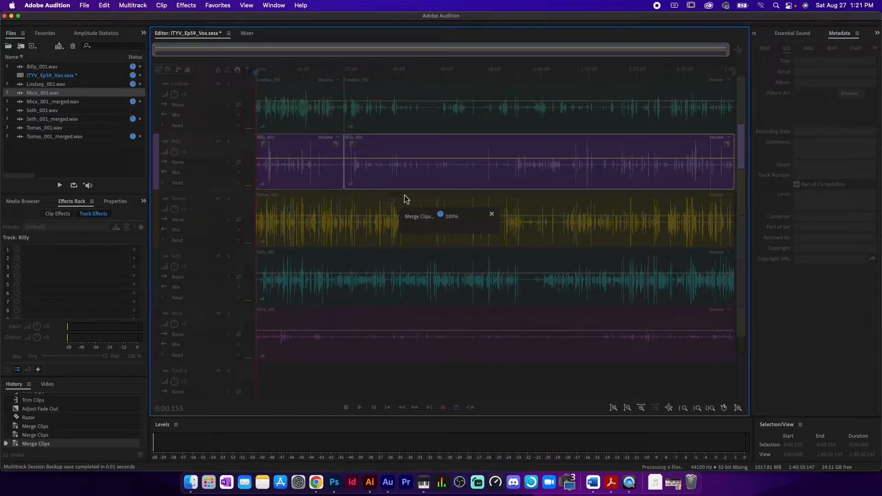
click(377, 123)
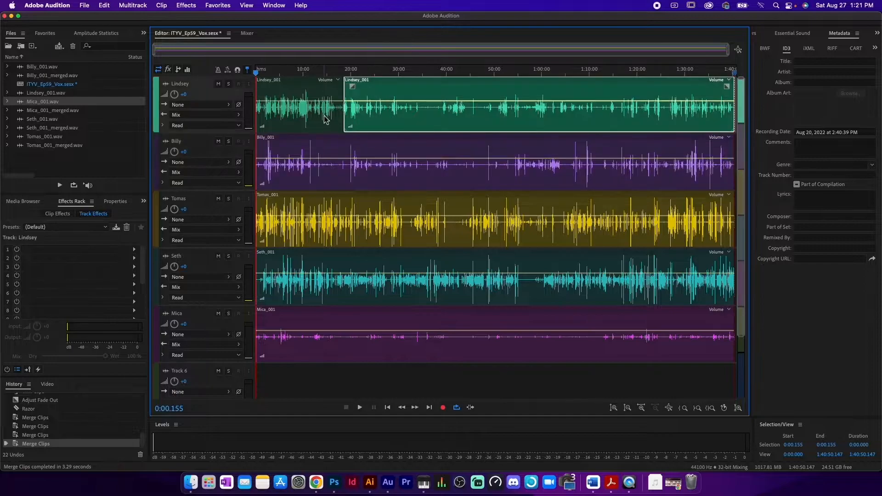
right_click(380, 124)
click(407, 199)
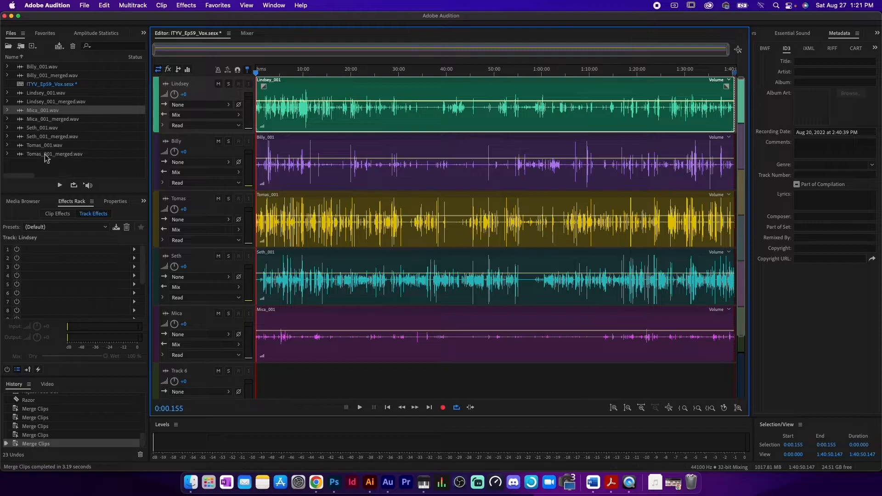
- Close the five original unmerged WAV files, keeping only the merged recordings and the session
click(40, 145)
super+click(38, 129)
super+click(37, 111)
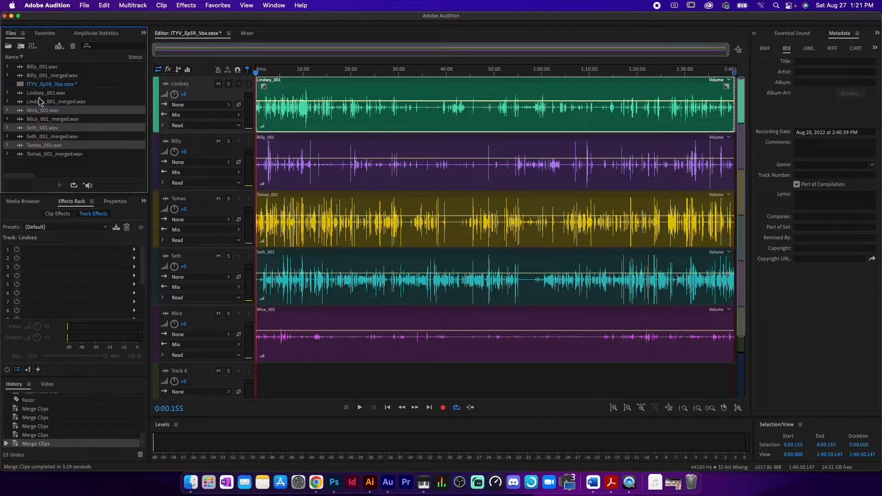
super+click(43, 95)
super+click(46, 67)
right_click(74, 69)
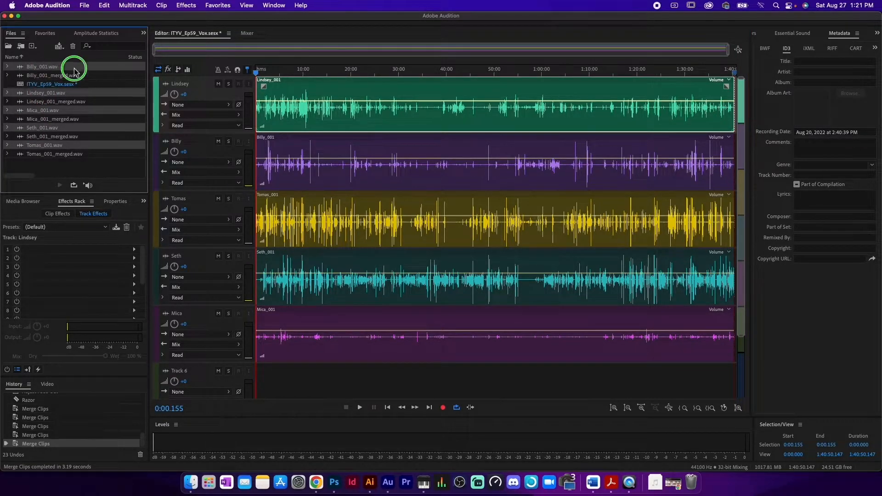
click(119, 118)
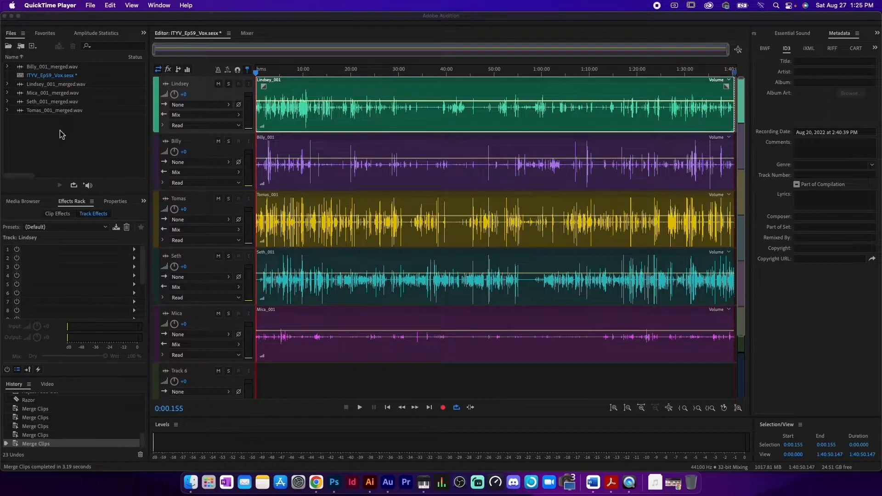
- Open Billy_001_merged.wav and apply Dynamics with only AutoGate on: threshold -57 dB, attack 1 ms, release 100 ms, hold 1 ms
double_click(38, 66)
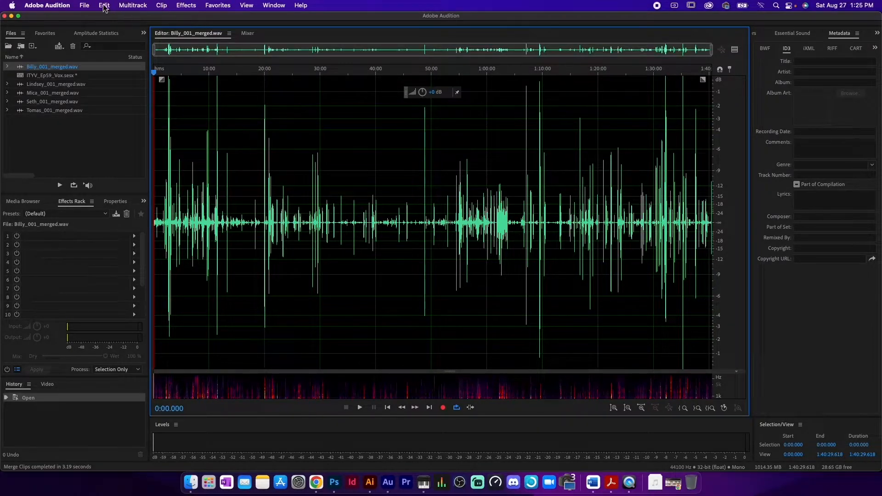
click(184, 6)
mouse_move(228, 125)
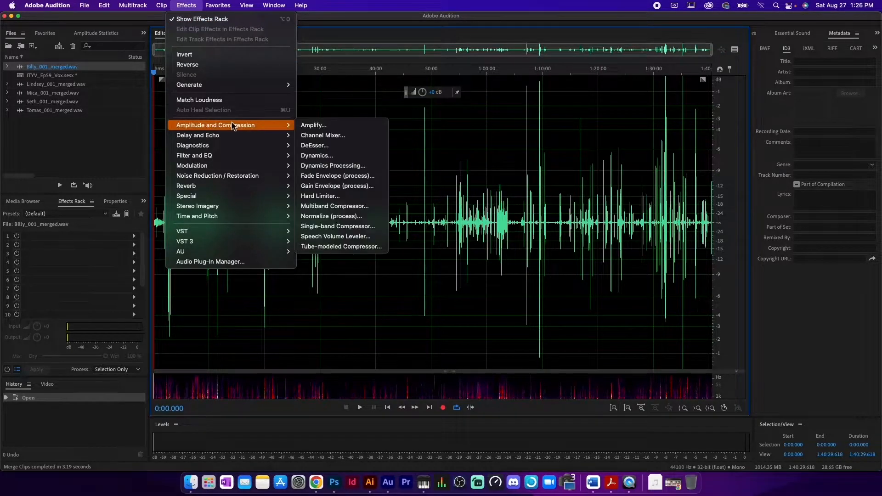
click(351, 155)
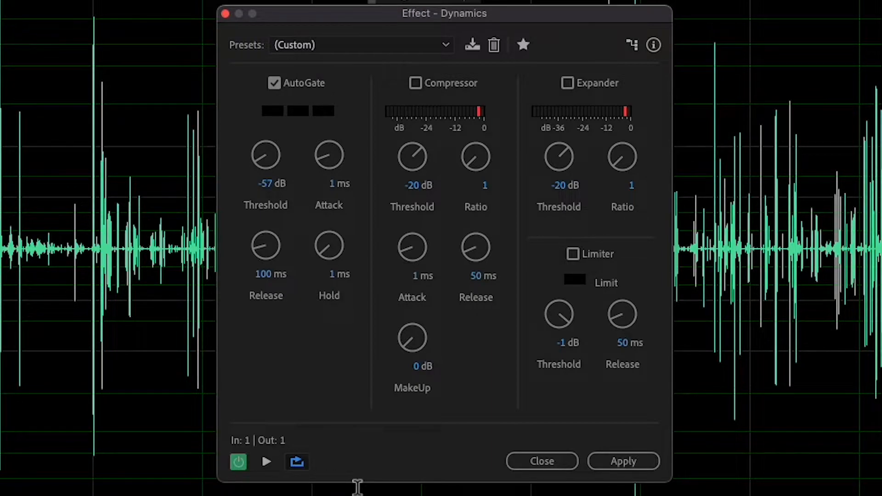
click(611, 462)
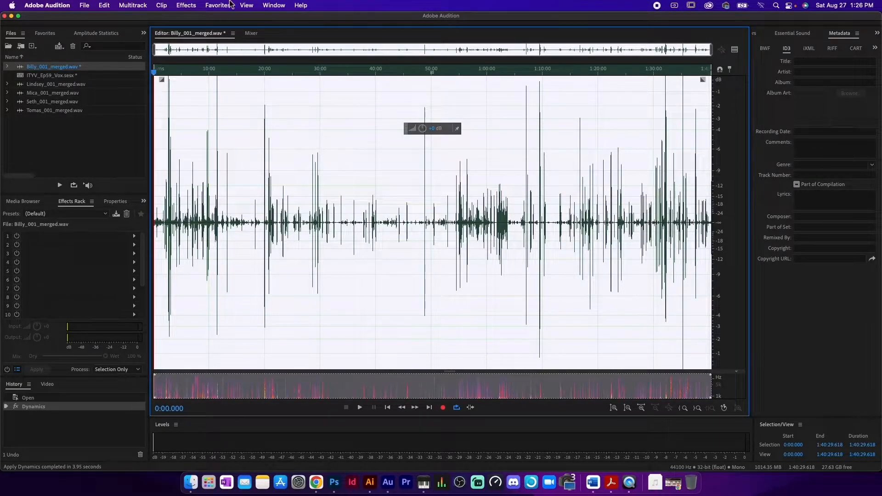
- Amplify the whole recording and apply a Hard Limiter with -6.0 dB maximum amplitude, 0.0 dB input boost, 7 ms look-ahead and 100 ms release
click(395, 143)
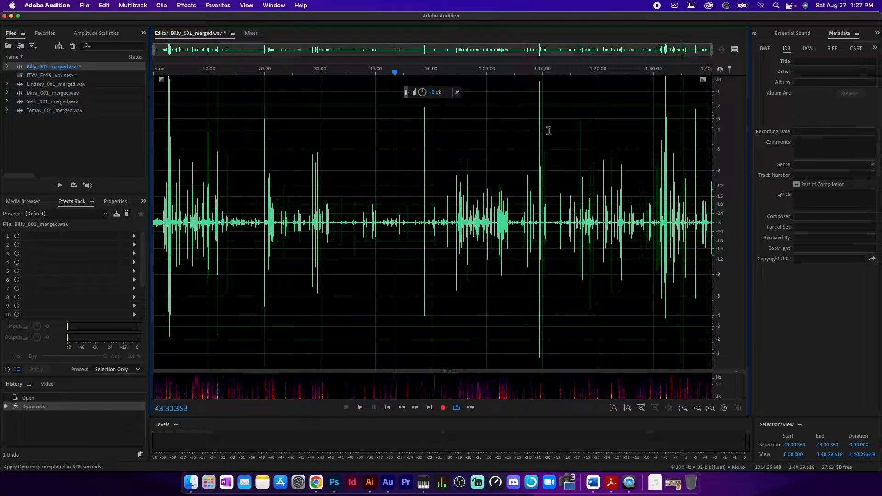
drag(425, 94, 444, 88)
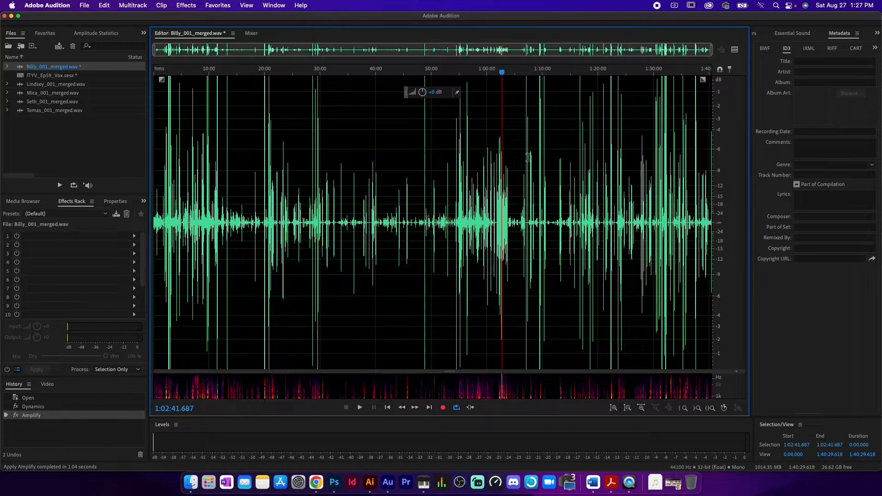
key(super+a)
click(186, 6)
mouse_move(239, 124)
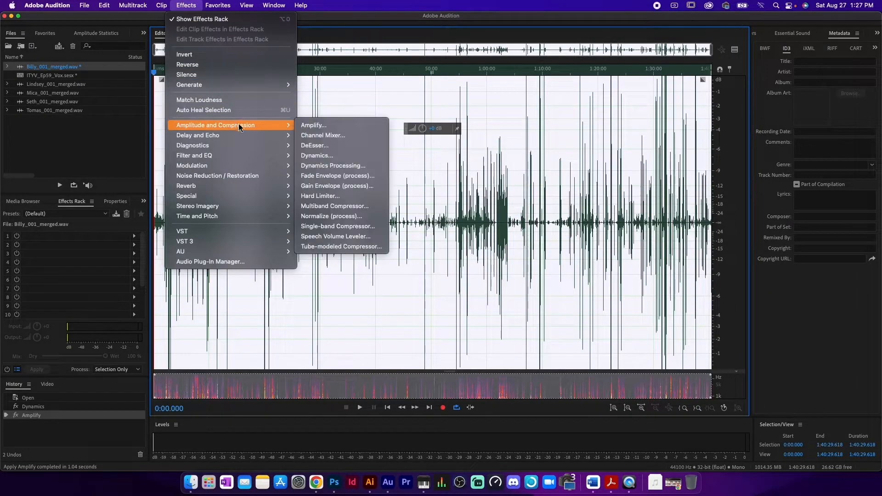
click(351, 197)
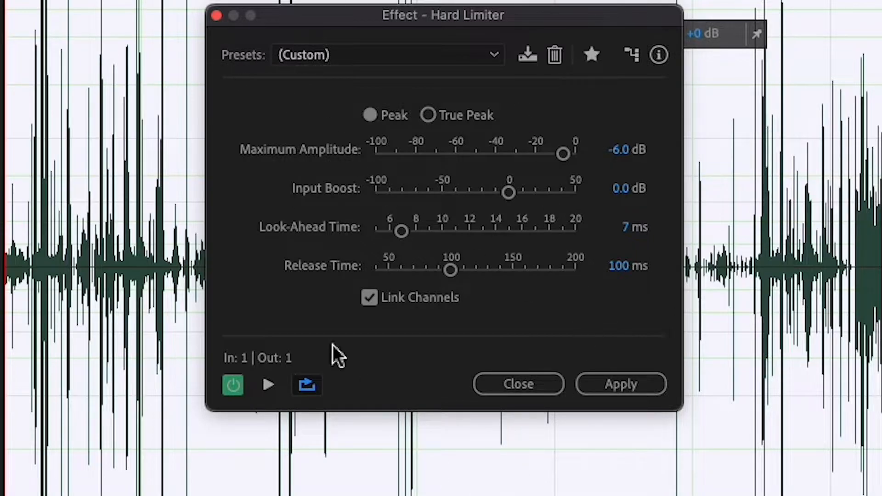
click(627, 394)
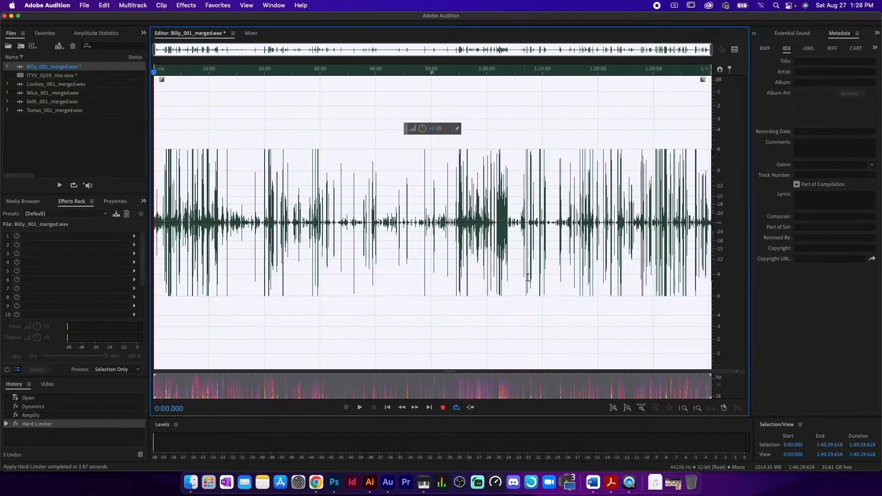
- Normalize the entire Billy_001_merged.wav recording to -3 dB and clear the selection
click(538, 267)
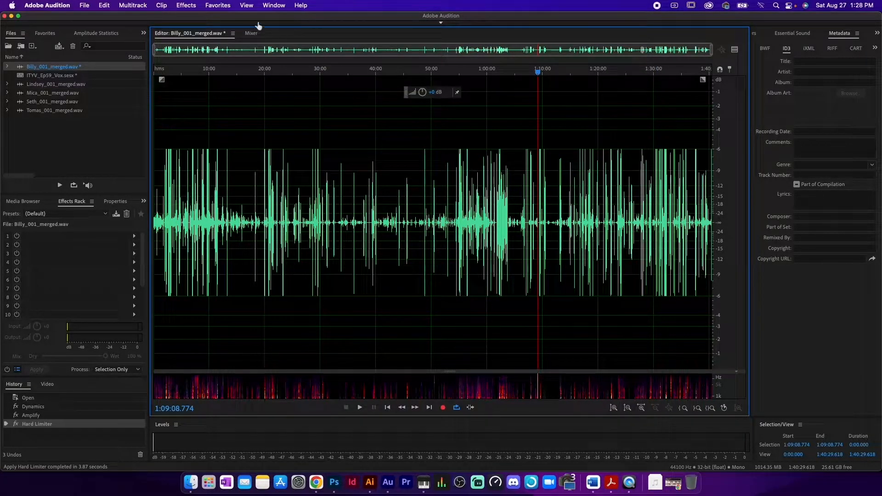
click(212, 7)
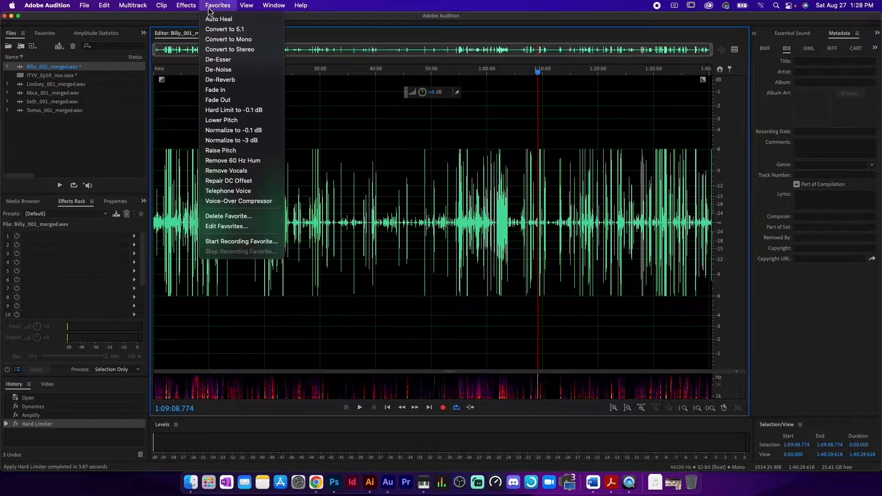
click(253, 141)
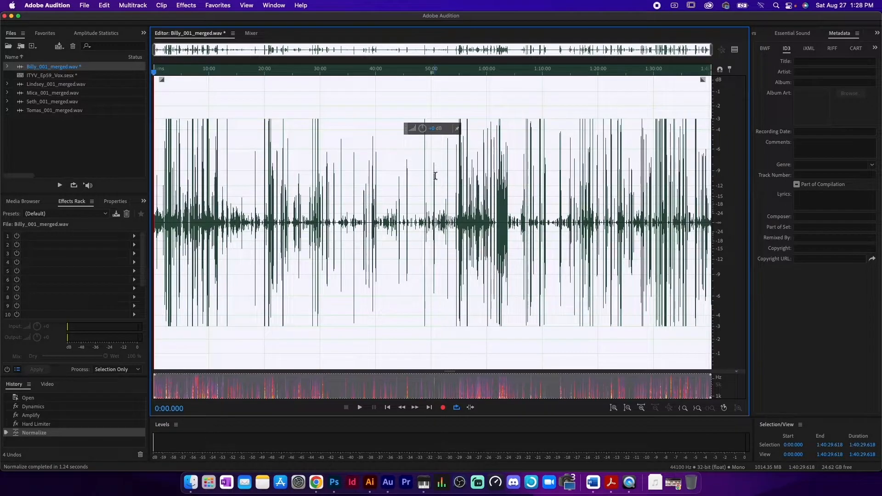
click(434, 176)
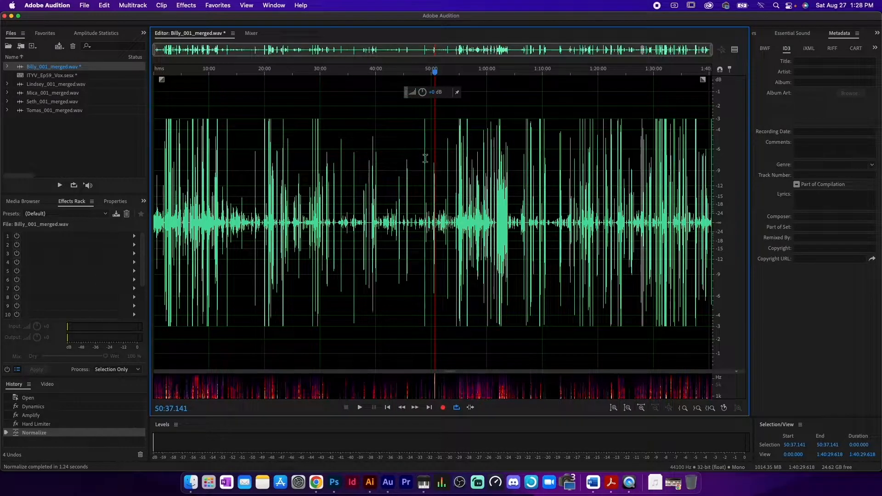
- Open Lindsey_001_merged.wav and apply Dynamics with only AutoGate on: threshold -57 dB, attack 1 ms, release 100 ms, hold 1 ms
double_click(66, 85)
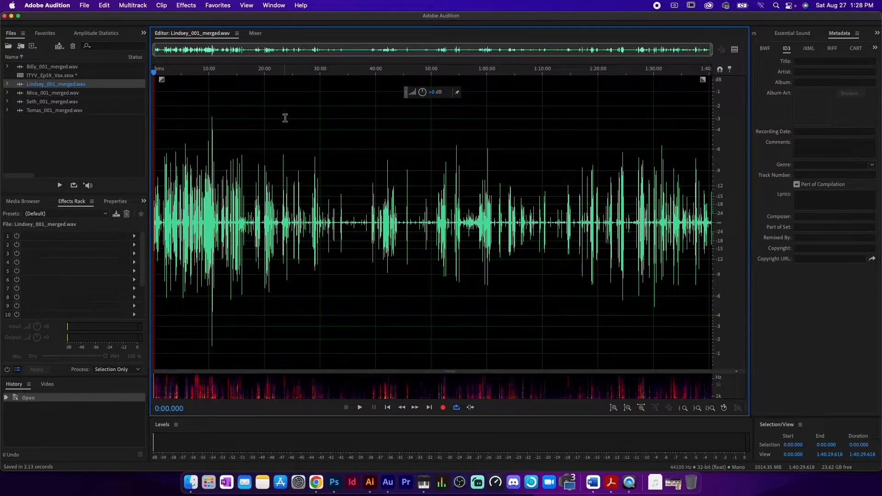
click(179, 6)
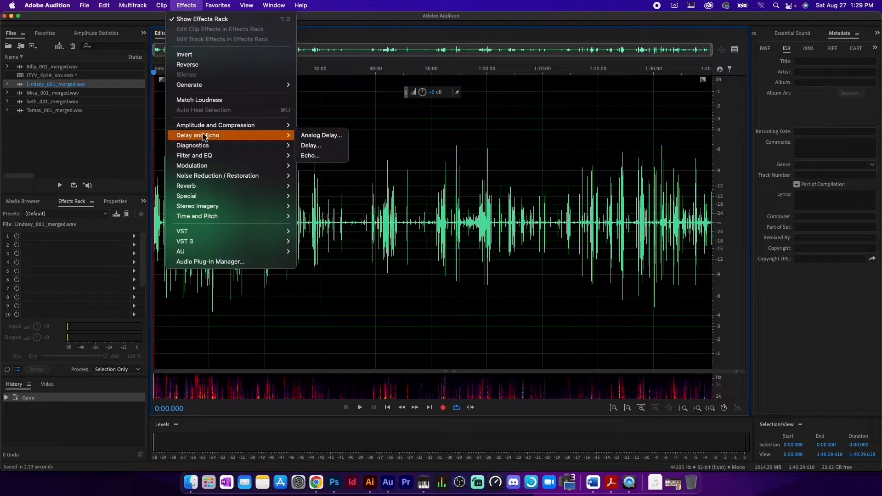
mouse_move(257, 125)
click(342, 157)
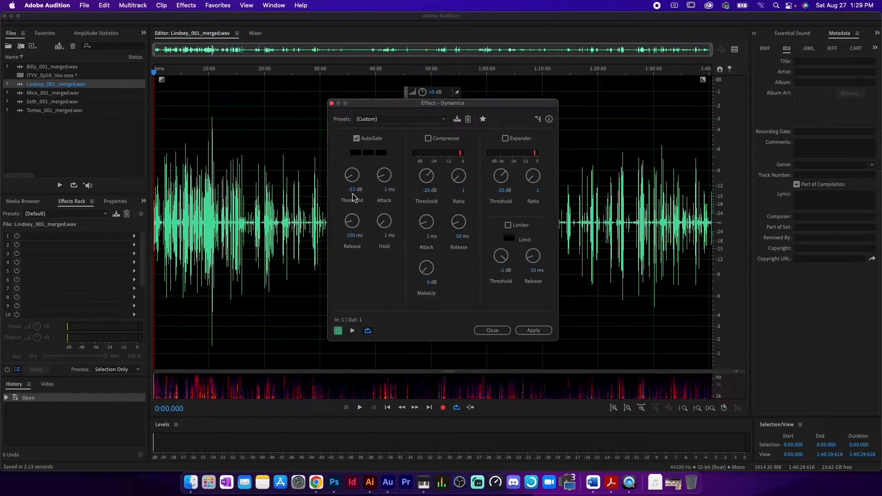
click(534, 330)
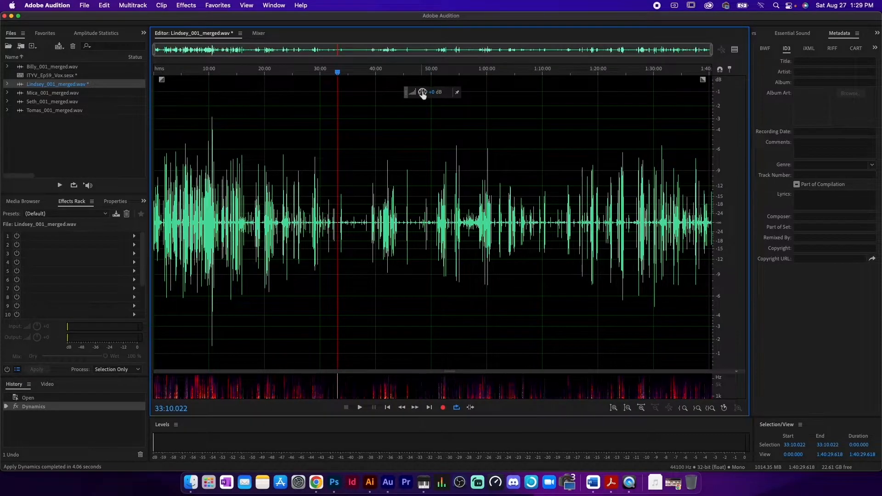
- Amplify the whole Lindsey_001_merged.wav recording and hard-limit its peaks to -6 dB
drag(422, 93, 434, 89)
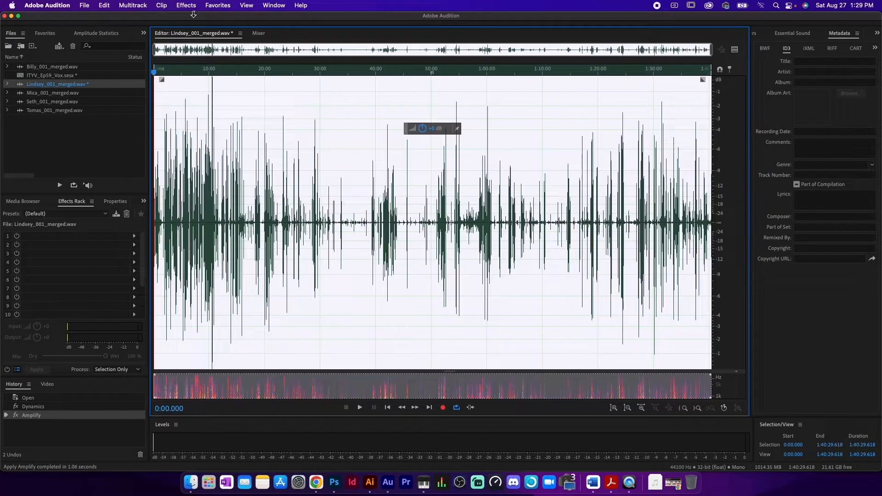
click(186, 5)
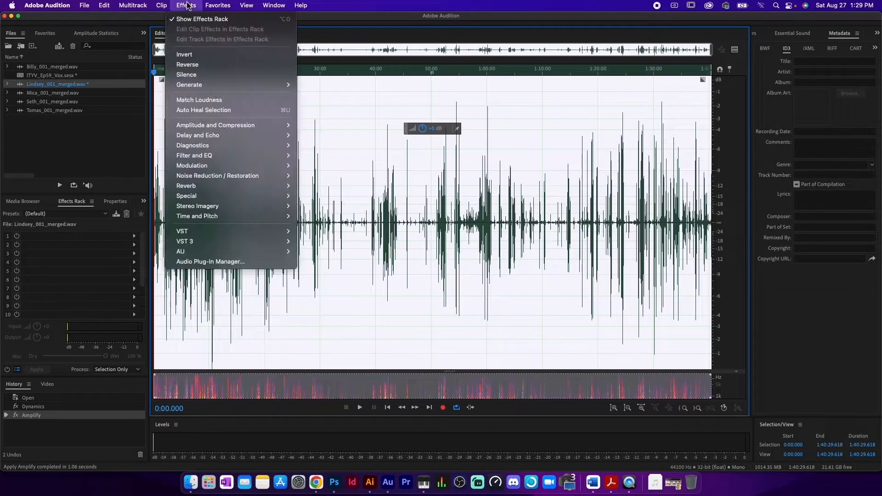
mouse_move(221, 125)
click(345, 200)
click(399, 268)
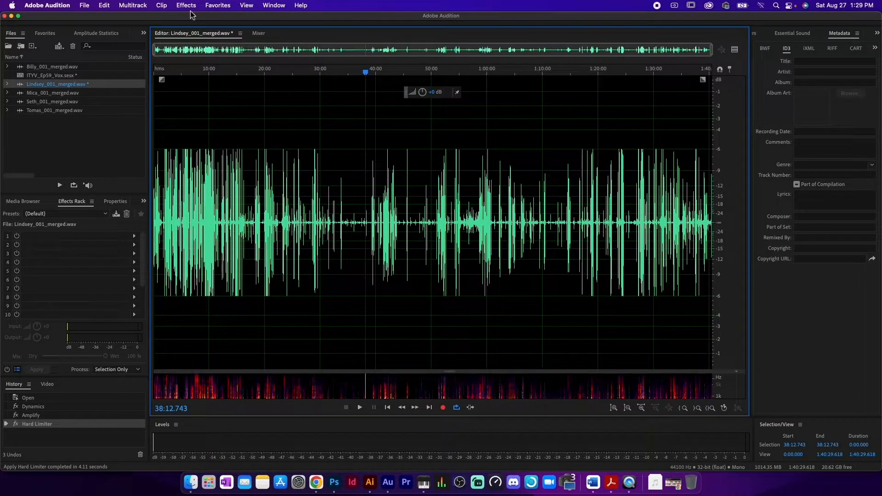
- Normalize the entire Lindsey_001_merged.wav recording to -3 dB, clear the selection and save the file
click(220, 5)
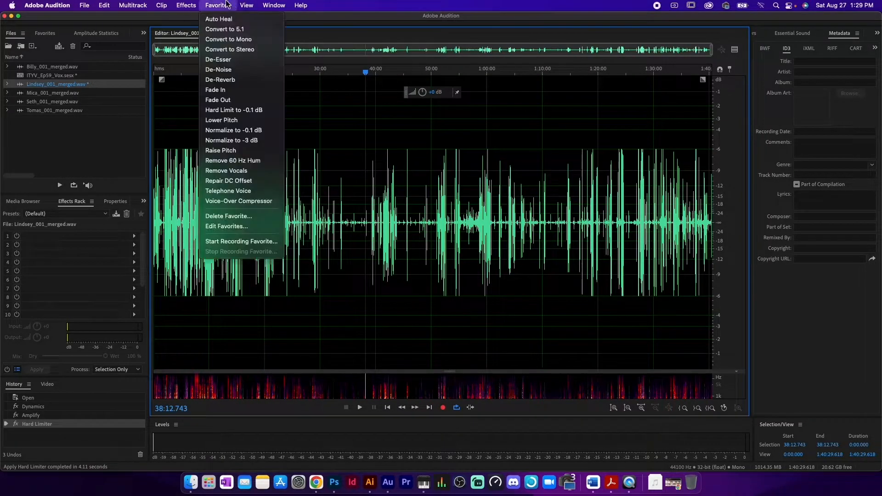
click(214, 141)
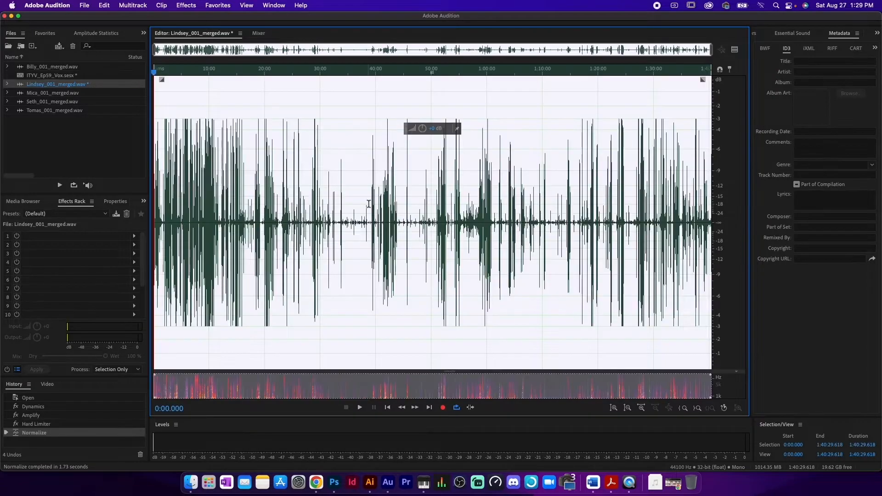
click(368, 203)
key(super+s)
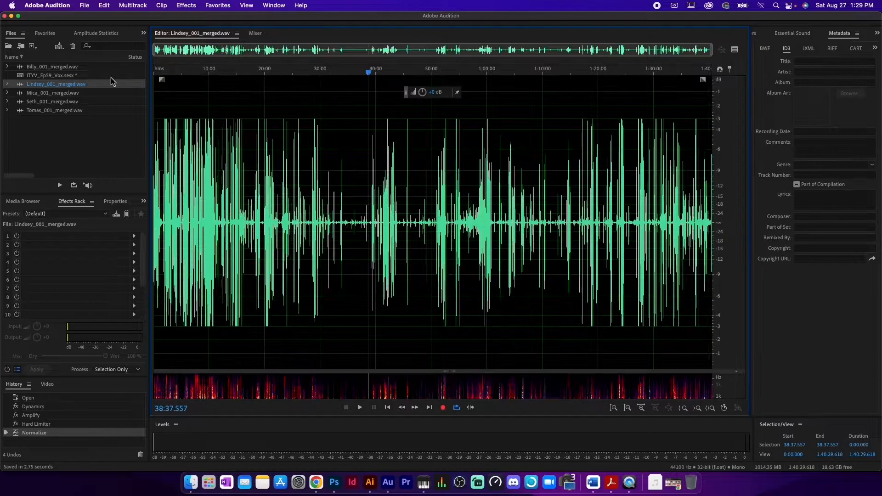
- Open Mica_001_merged.wav and play a short quiet passage shortly after the 40-minute mark
double_click(55, 93)
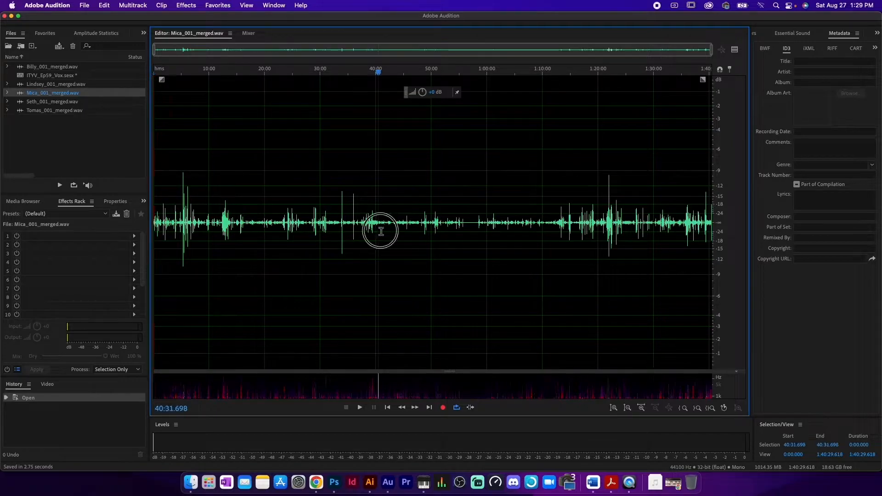
drag(387, 227, 392, 233)
key(space)
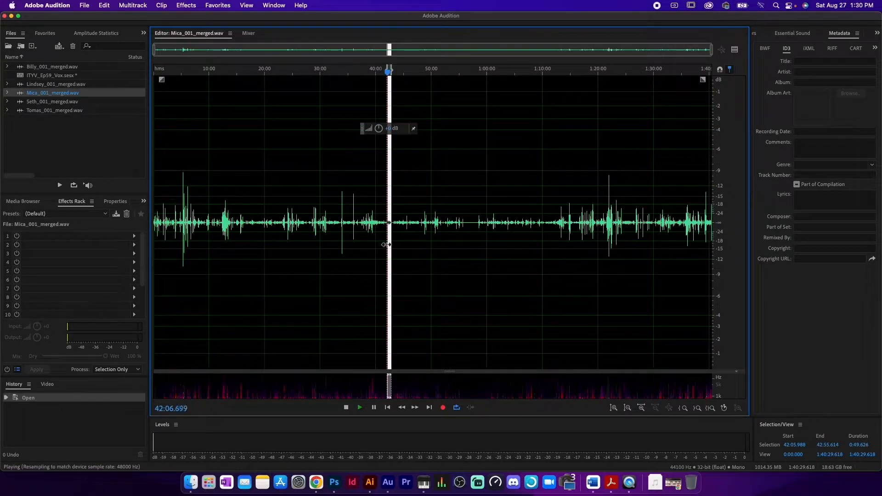
click(380, 240)
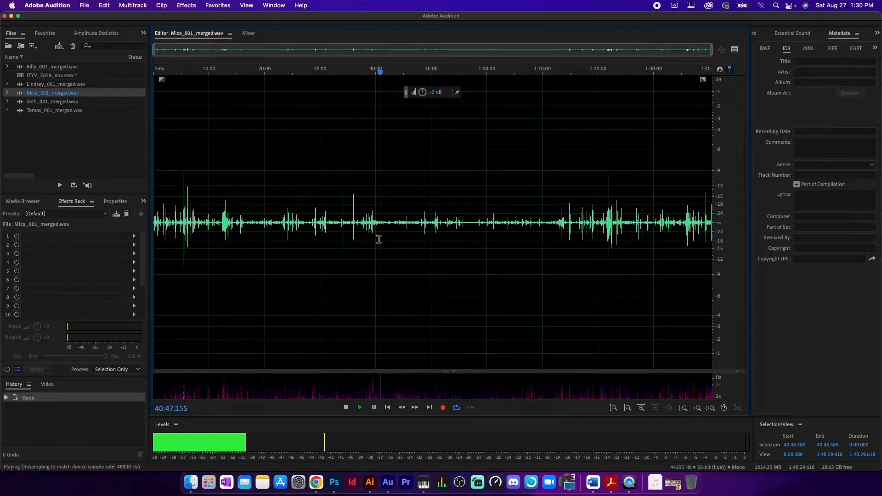
key(space)
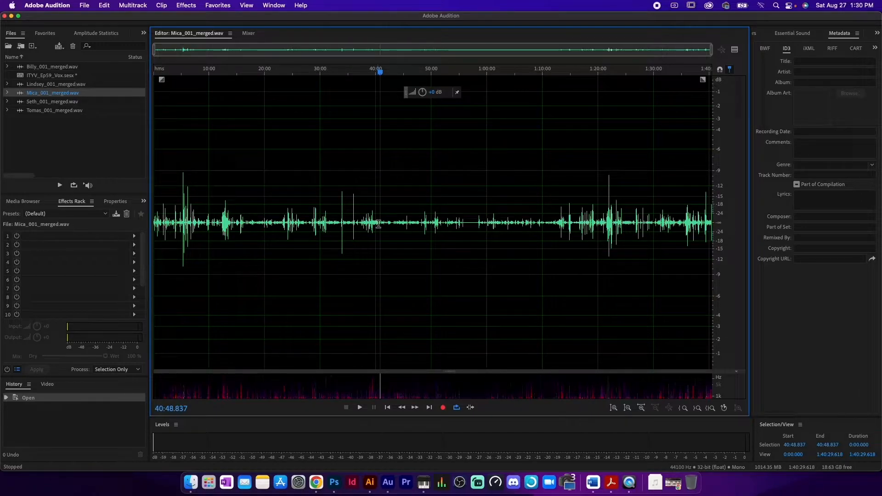
- Amplify the whole Mica_001_merged.wav recording twice, with a smaller boost the second time, and clear the selection
drag(425, 100, 467, 93)
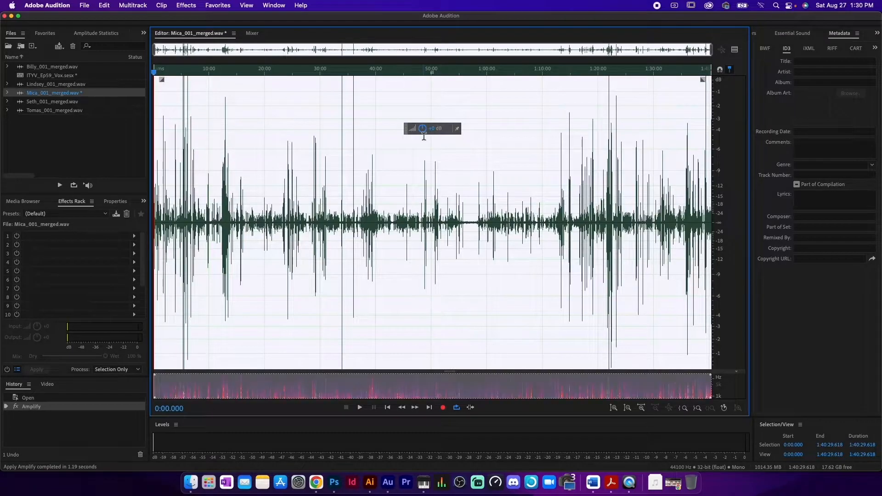
click(409, 156)
drag(424, 90, 434, 89)
click(262, 193)
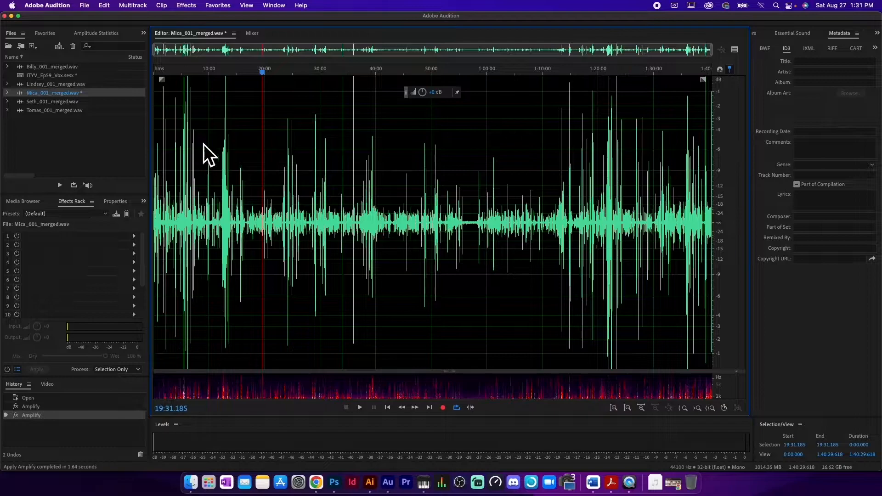
- Apply the Hard Limiter to Mica_001_merged.wav, then normalize it to -3 dB and save it
click(186, 5)
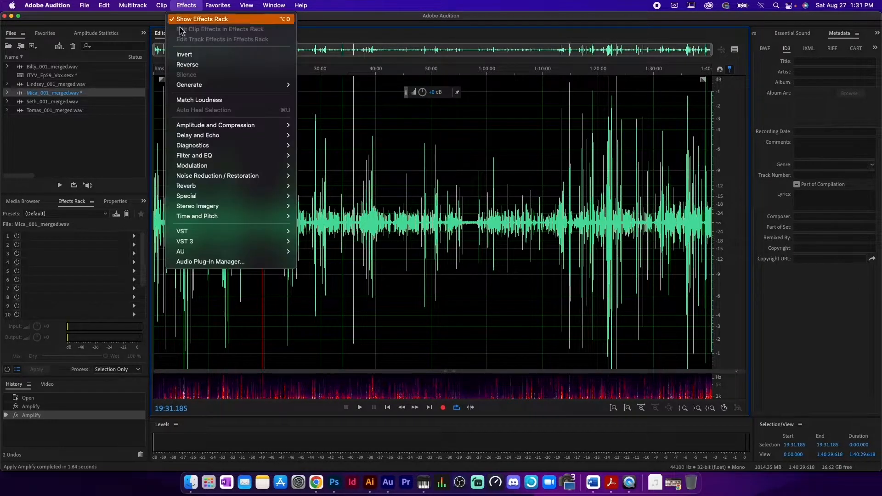
click(322, 196)
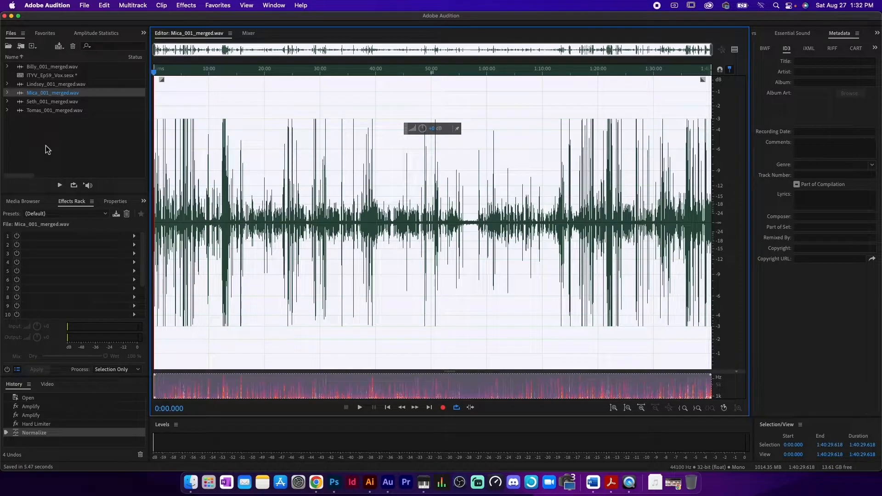
click(47, 144)
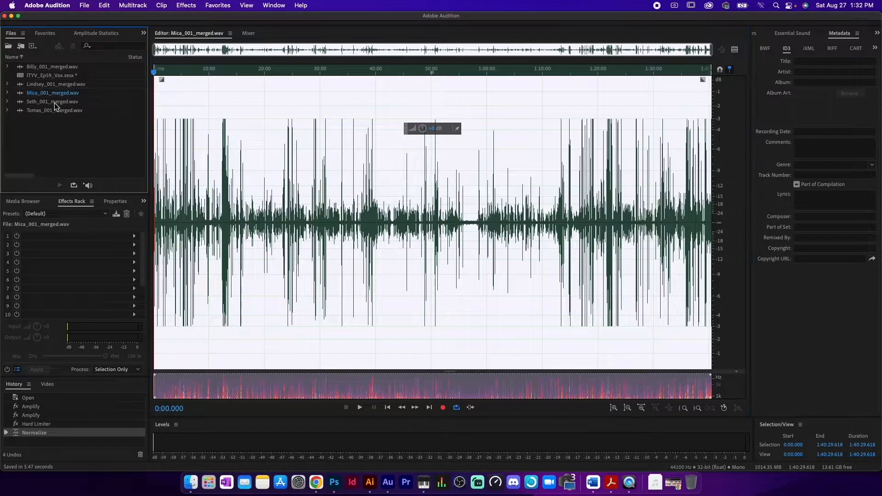
click(255, 141)
- Open Seth_001_merged.wav and compare its waveform with the processed Mica_001_merged.wav
double_click(54, 103)
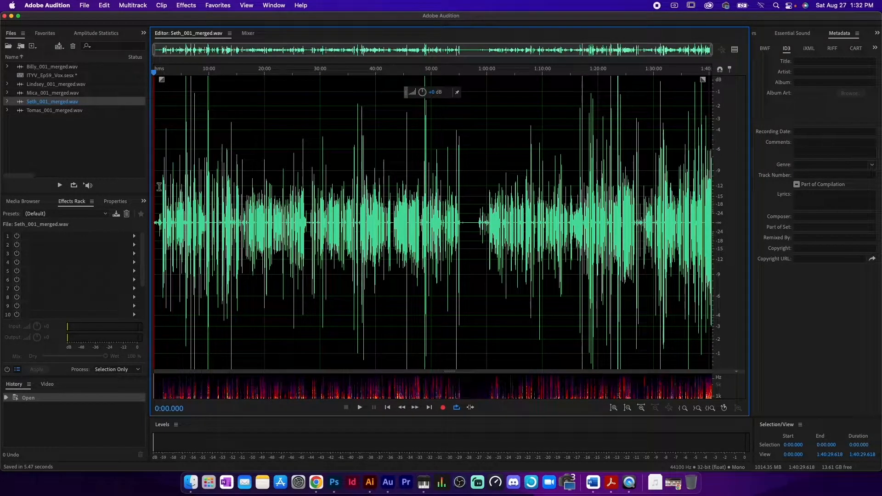
double_click(53, 94)
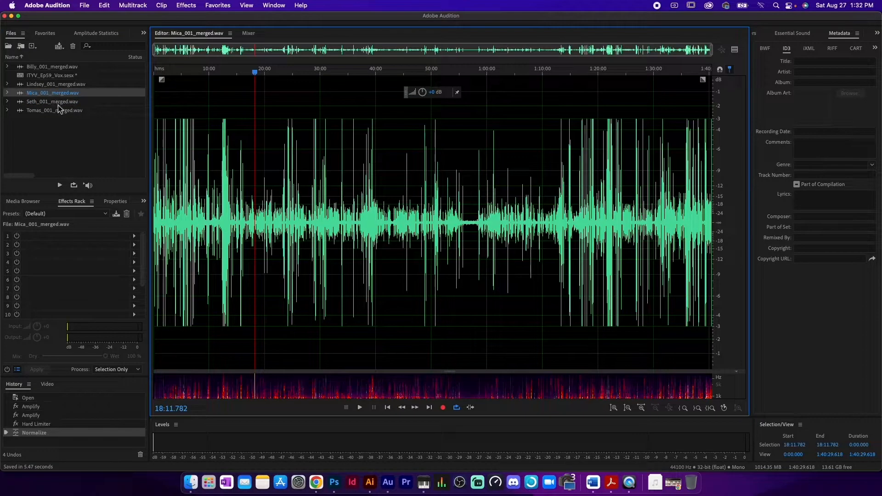
double_click(59, 102)
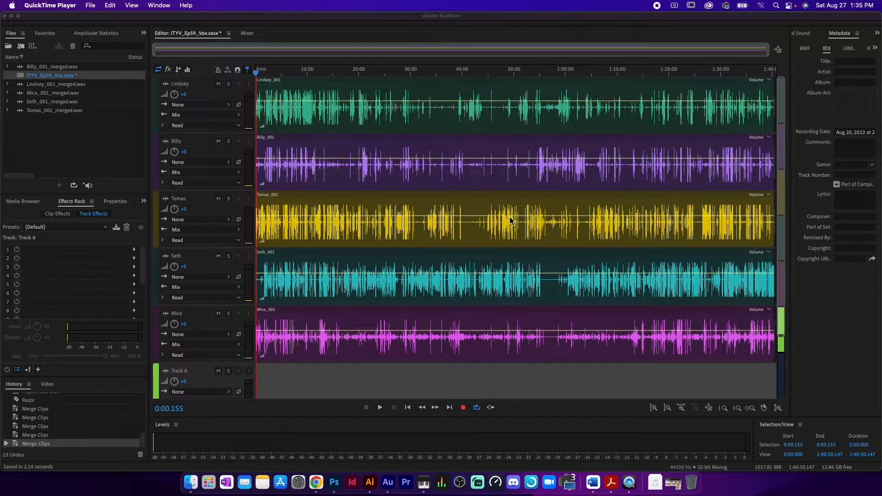
- Select the Lindsey clip in the ITYV_Ep59_Vox session and apply the SVL - D20 rack preset to its track effects
key(equal)
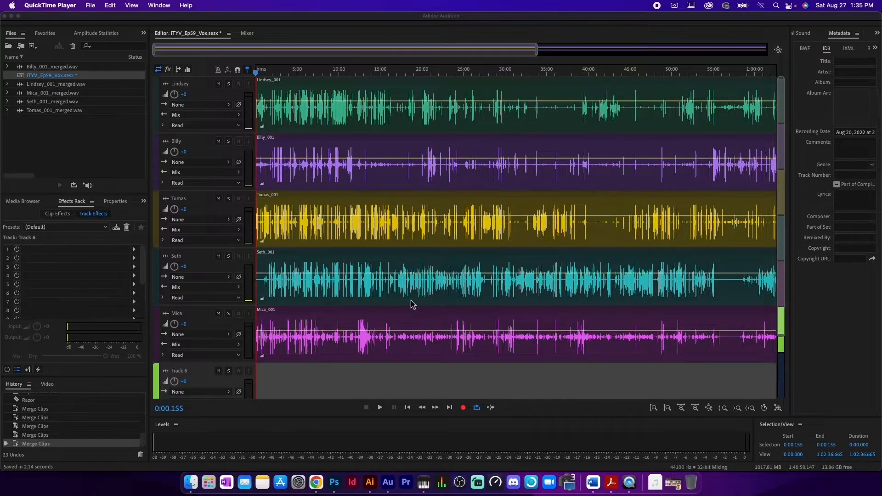
click(355, 404)
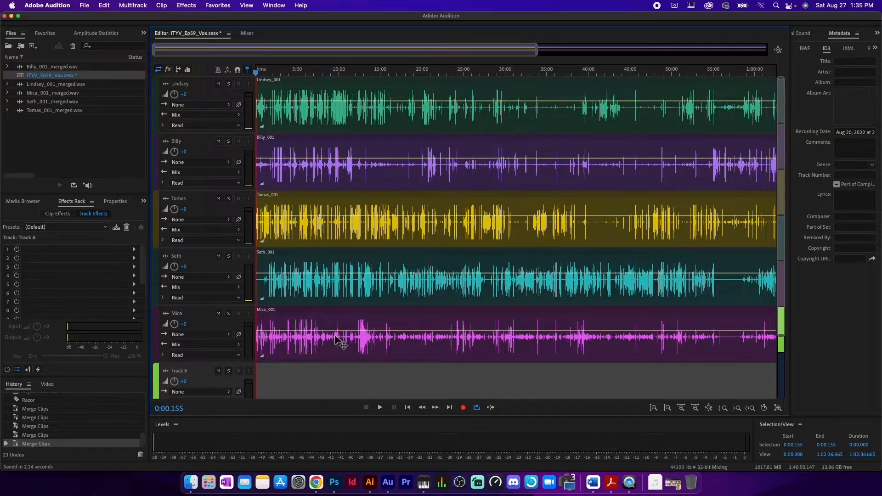
click(331, 118)
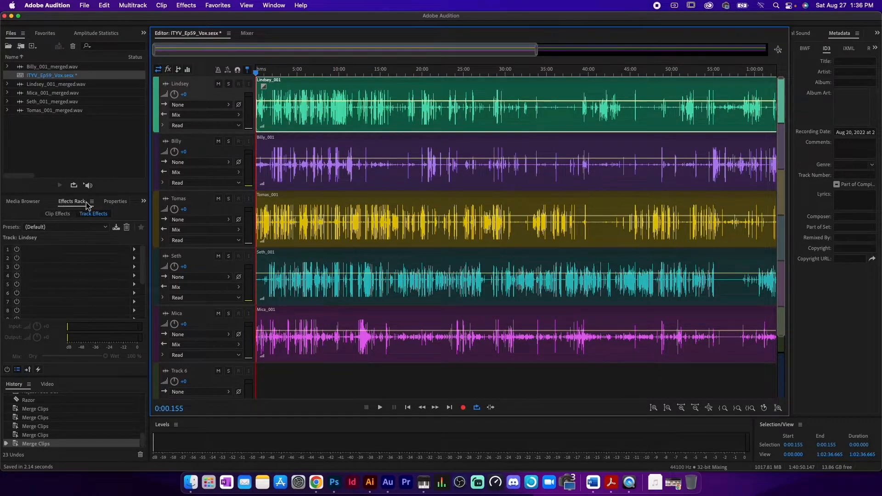
click(75, 227)
click(77, 227)
click(99, 227)
scroll(85, 349, down, 10)
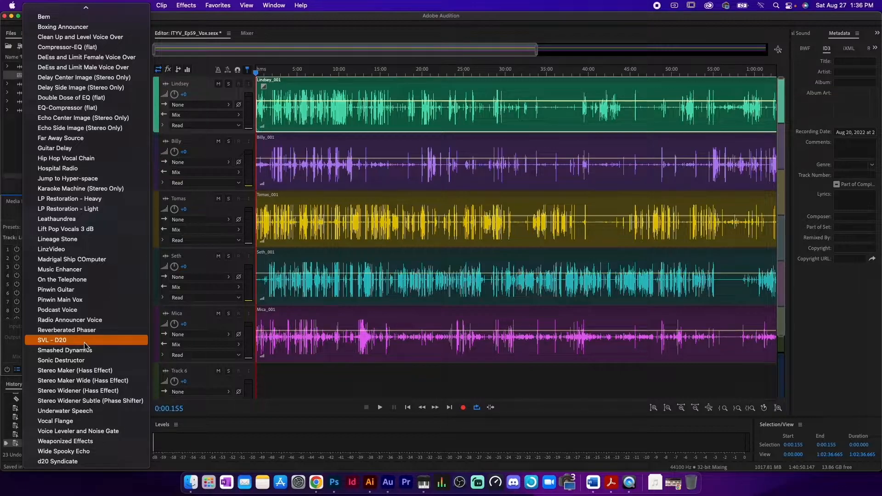
click(84, 343)
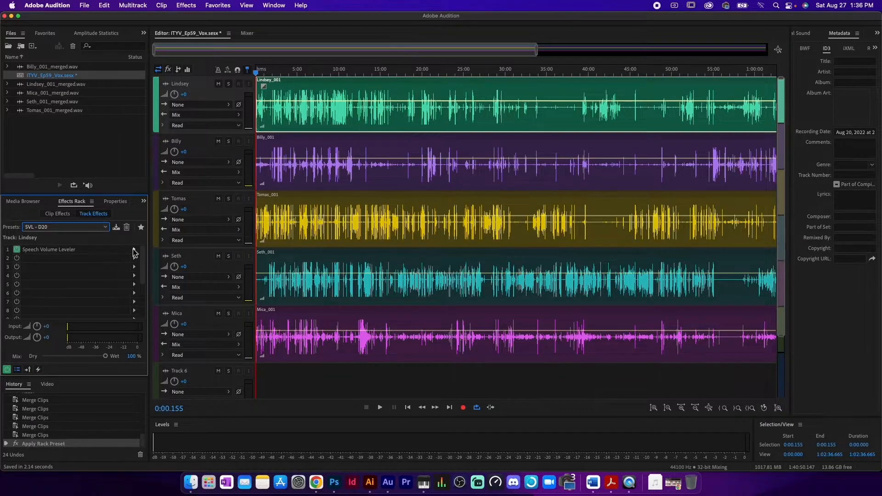
- Examine the Speech Volume Leveler settings in the Lindsey track's effects rack and close them
click(134, 252)
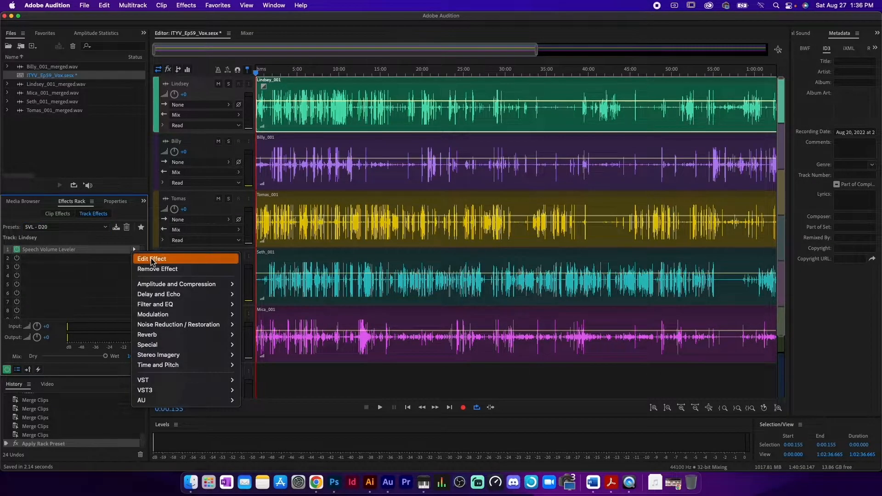
click(152, 255)
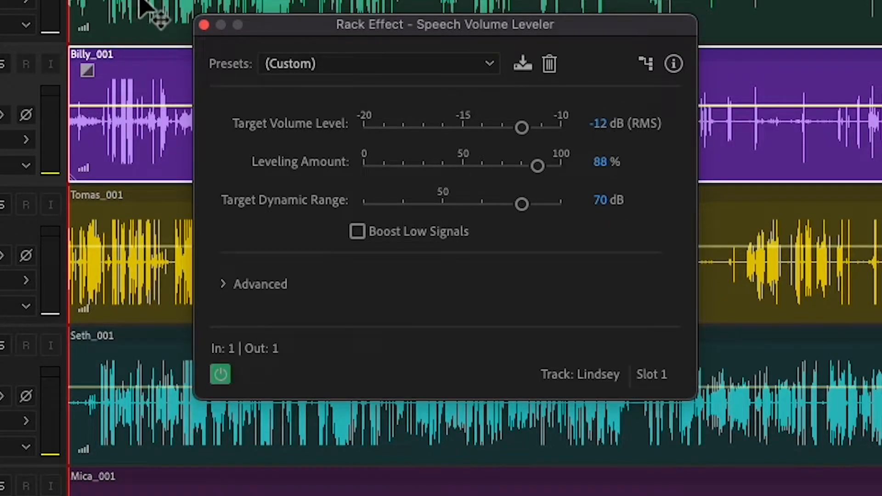
click(204, 25)
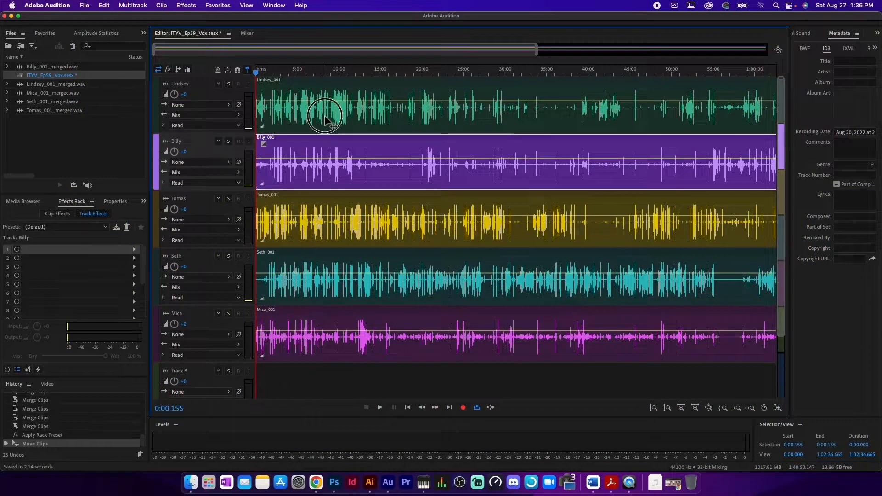
click(325, 115)
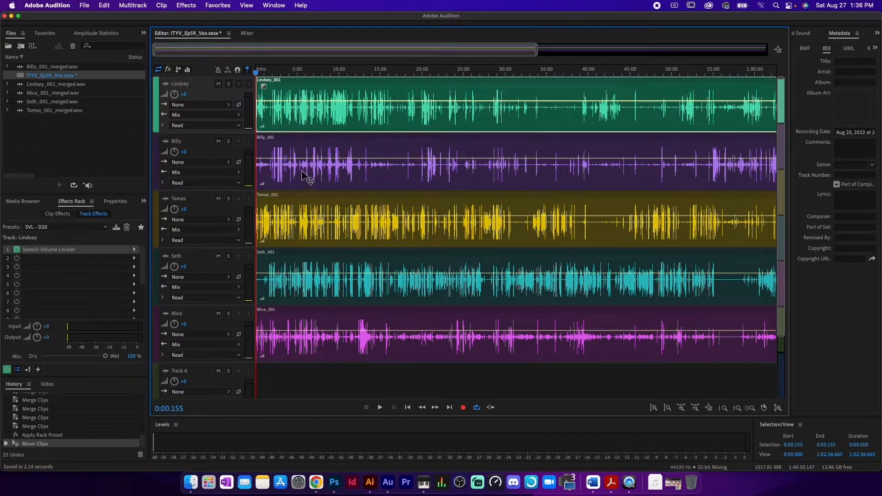
- Apply the SVL - D20 rack preset to the Billy, Tomas, Seth and Mica tracks as well
click(304, 149)
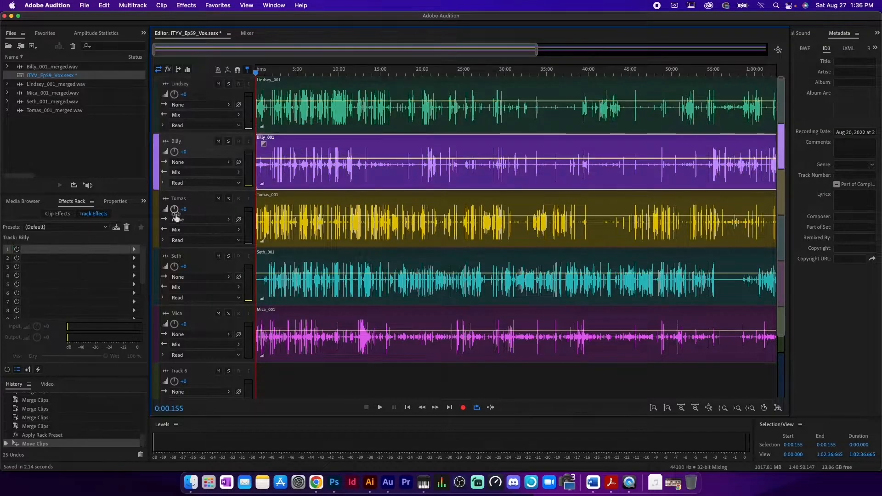
click(65, 227)
scroll(82, 338, down, 10)
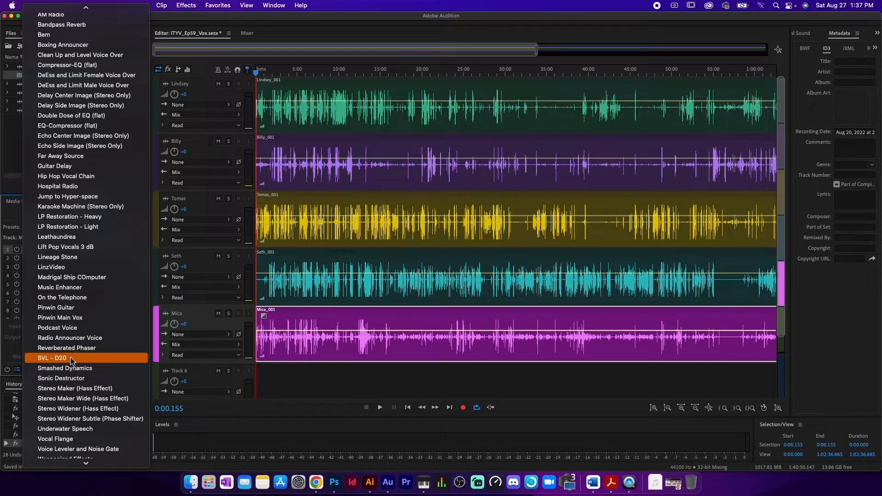
click(71, 359)
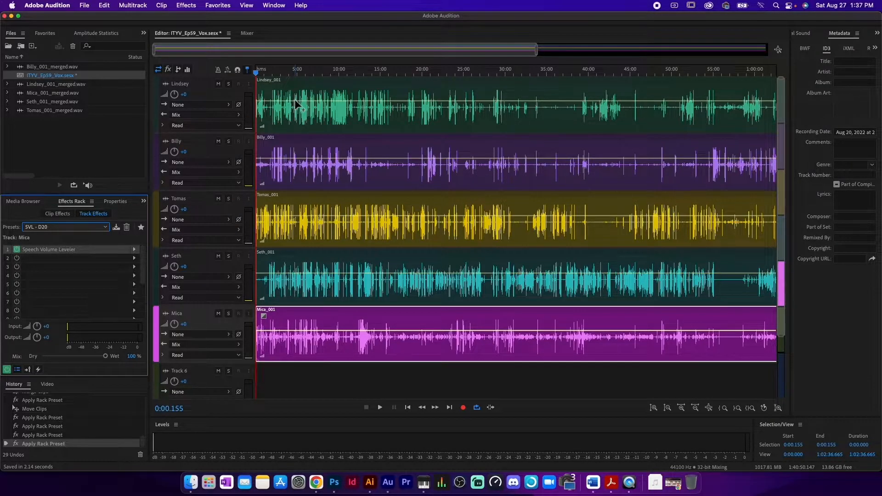
- Save the session as ITYV_Ep59_Vox.sesx in a new folder named S2.59 inside D20 Syndicate's Audio/Working Episodes folder
key(super+shift+s)
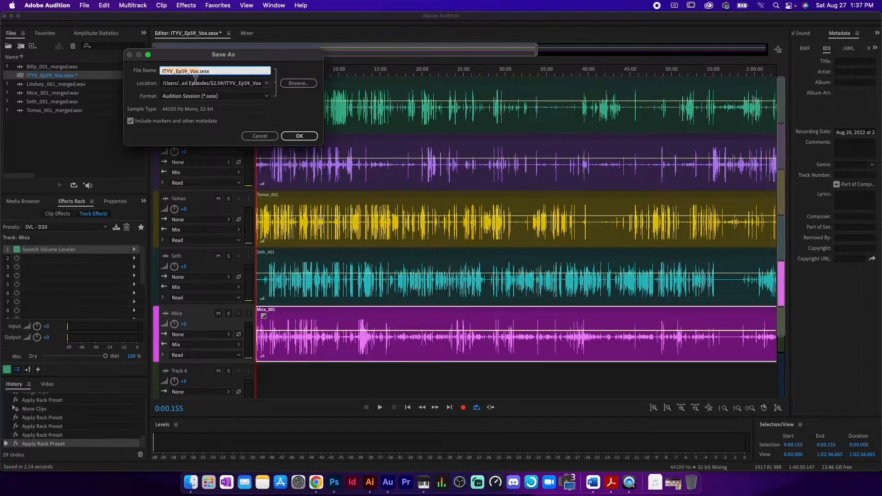
click(298, 84)
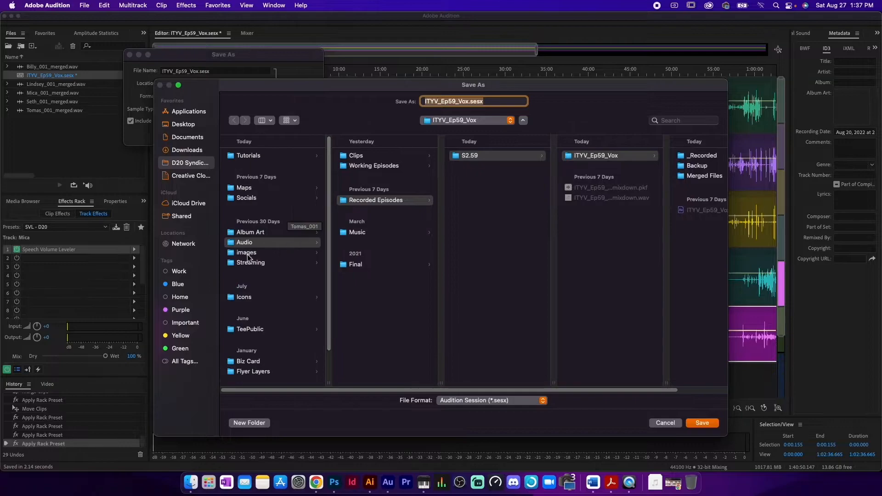
click(188, 165)
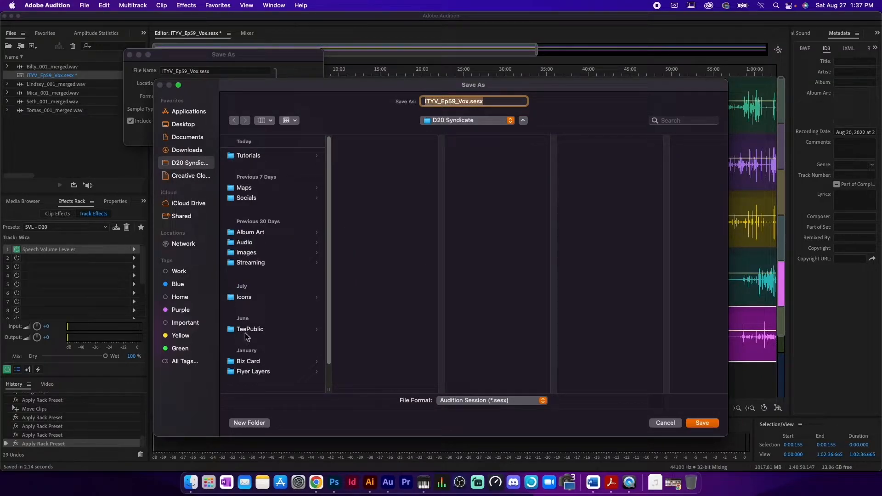
click(246, 243)
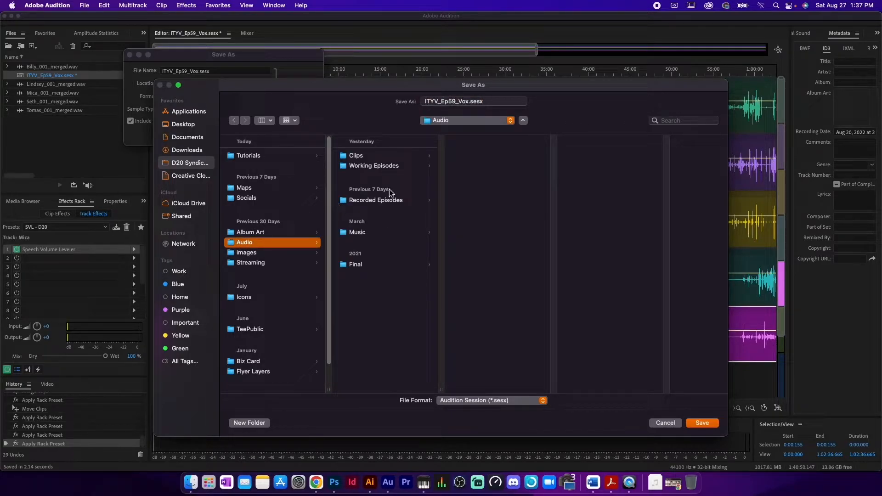
click(373, 166)
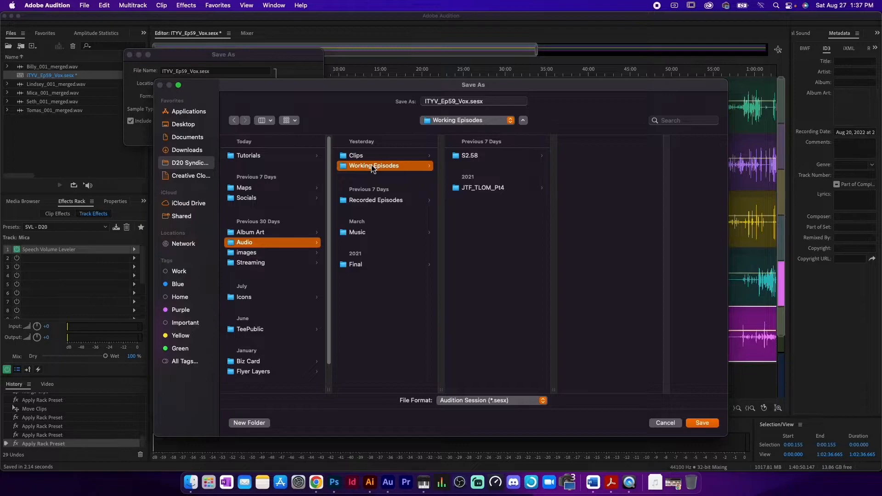
click(252, 424)
text(S)
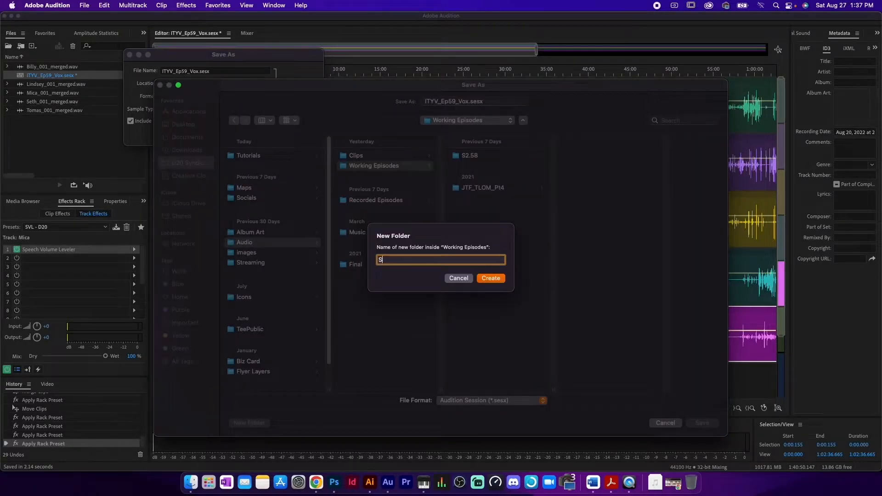
text(2.59)
key(Return)
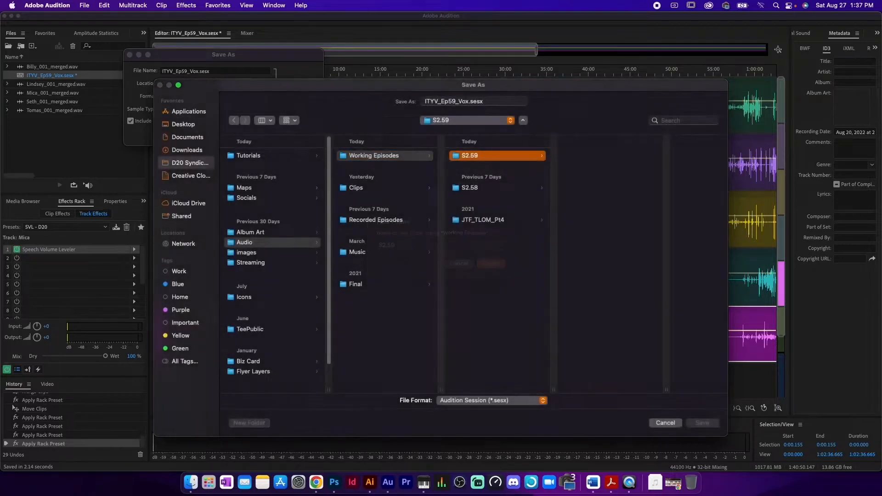
click(699, 426)
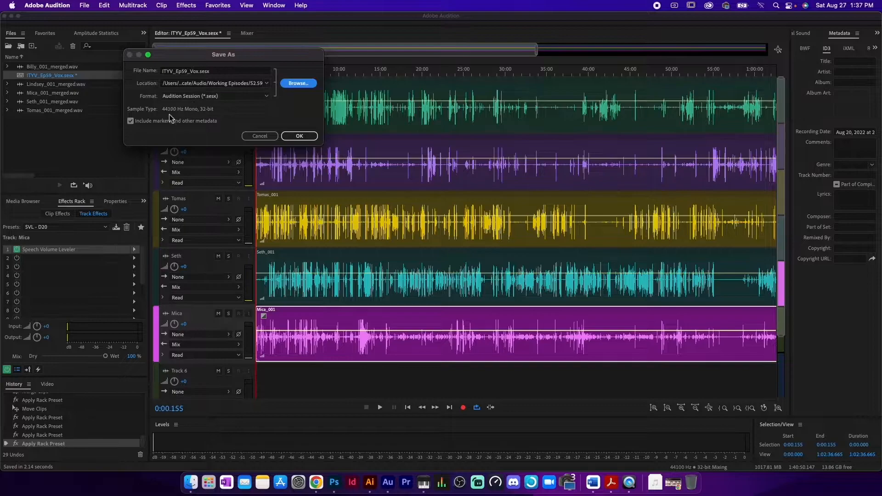
click(303, 135)
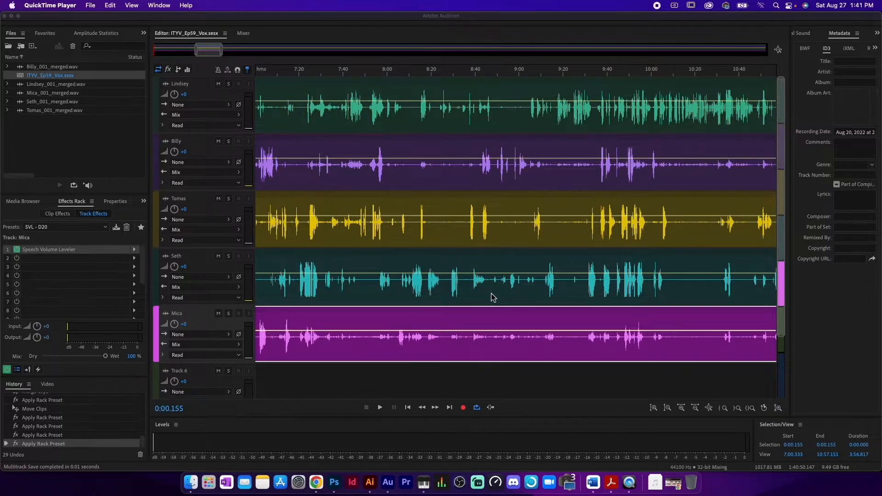
- Split the Billy clip on both sides of the short sound near 8:25 and change that piece's clip gain
scroll(438, 170, up, 5)
click(457, 177)
key(r)
click(459, 180)
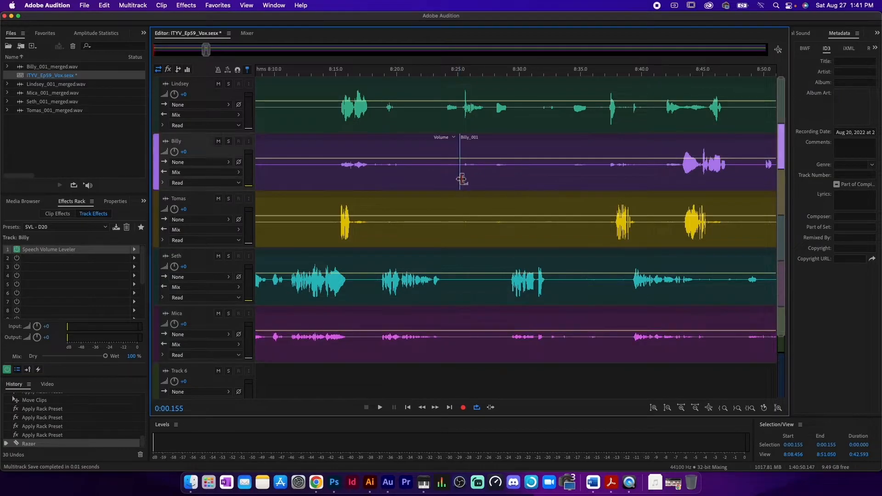
click(488, 174)
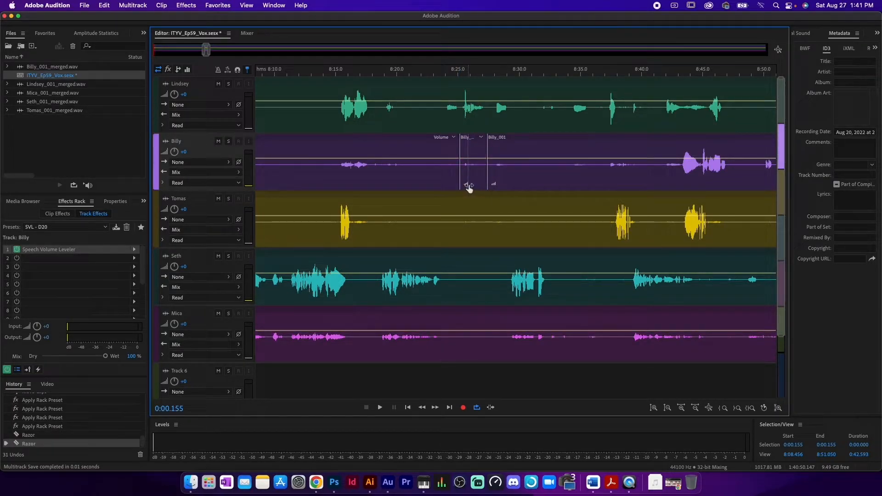
drag(467, 188, 487, 185)
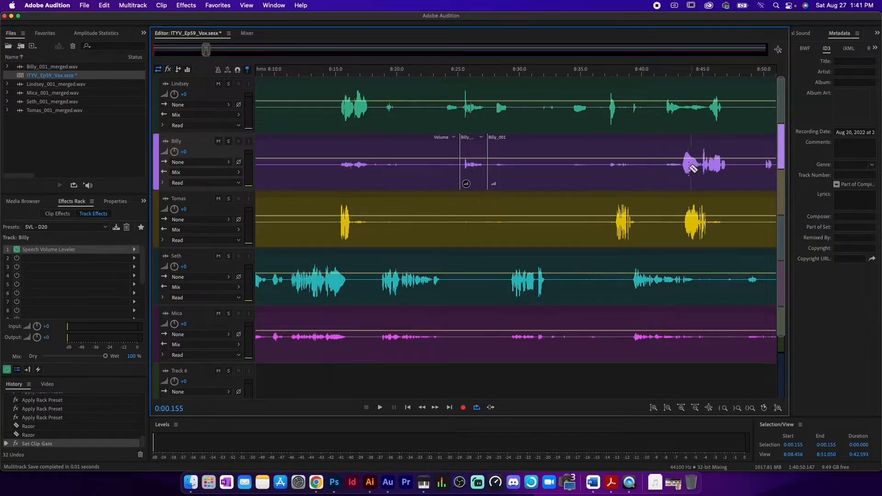
- Undo the clip gain change and both splits on the Billy track
key(super+z)
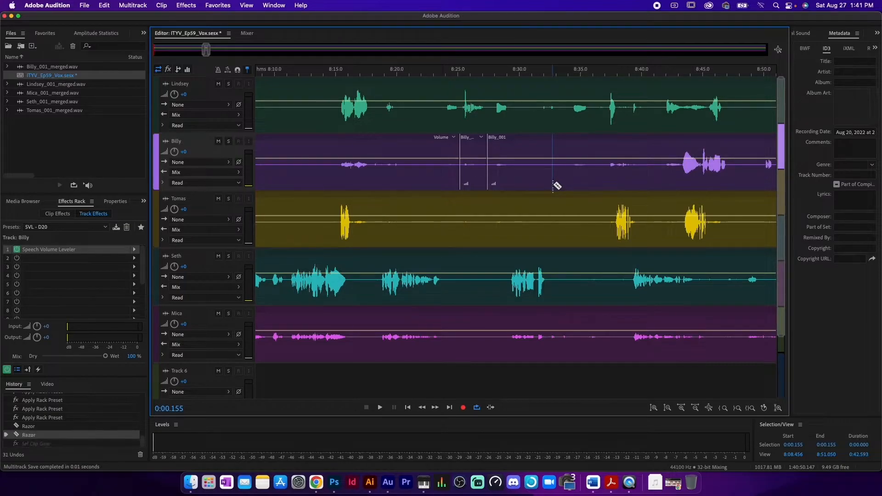
key(super+z)
key(super+z)
- Split the clips on all five tracks at about 9:04 and move the later pieces slightly earlier to overlap the cut
scroll(478, 315, down, 4)
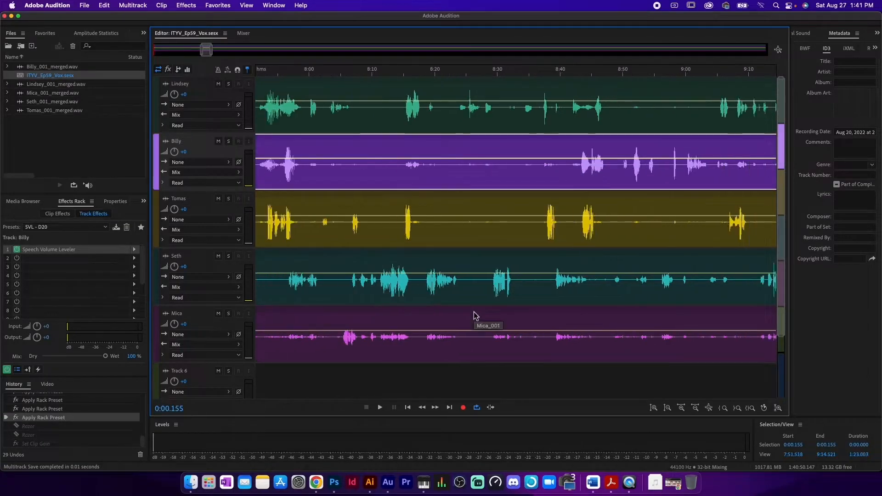
scroll(478, 315, down, 1)
scroll(480, 316, down, 3)
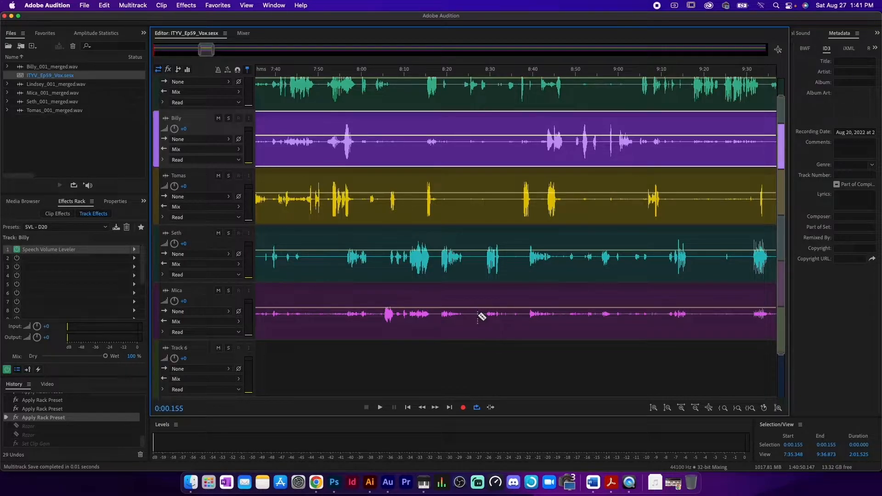
scroll(483, 310, up, 1)
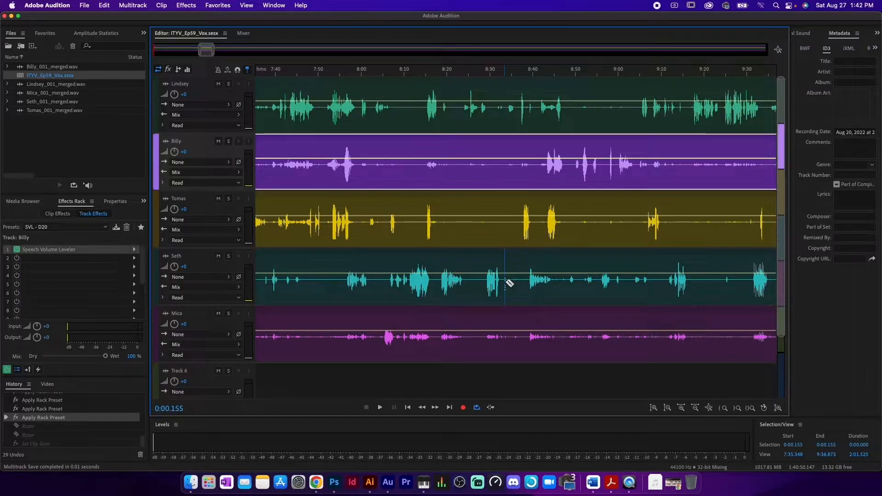
scroll(498, 299, right, 5)
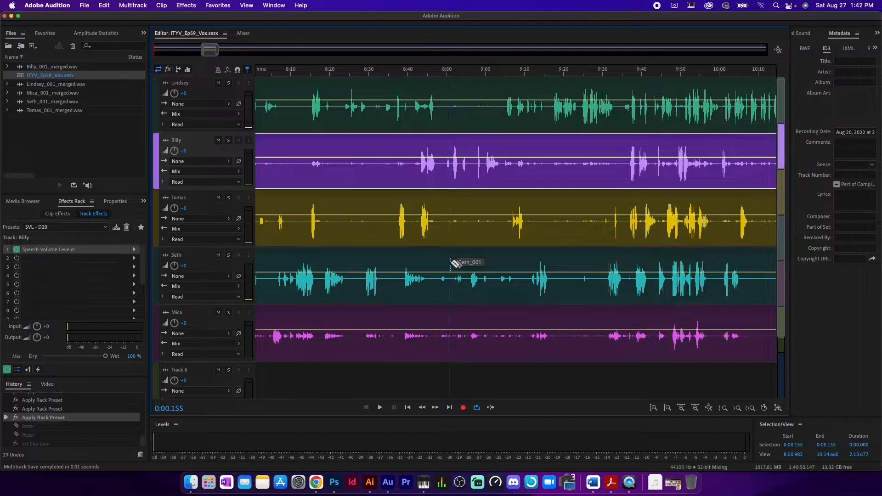
shift+click(500, 259)
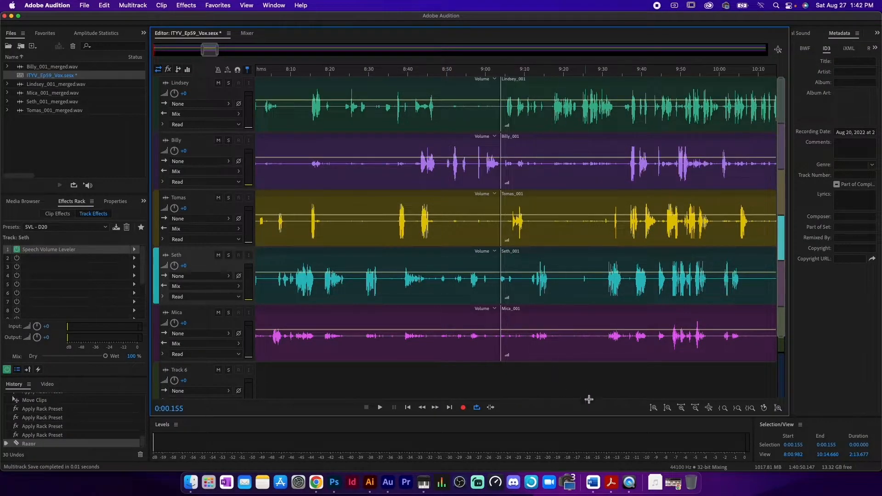
drag(564, 131, 561, 133)
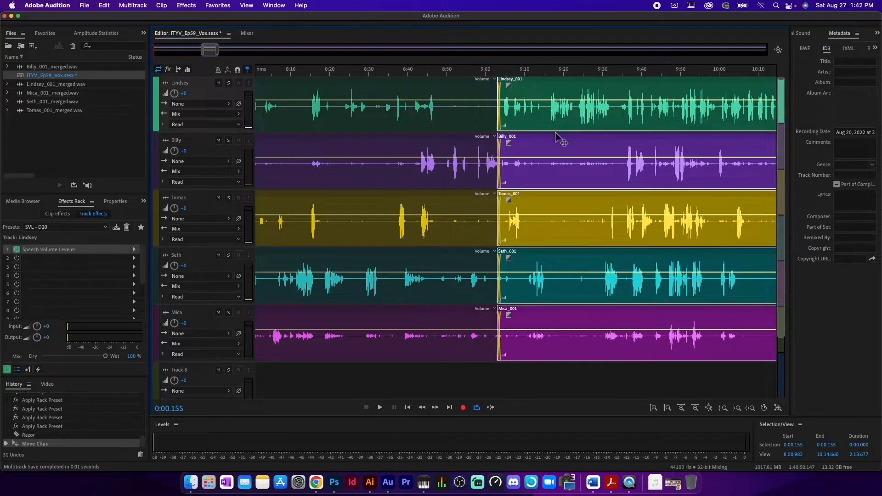
- Undo the clip move and the split across all tracks, and deselect the clips
key(super+z)
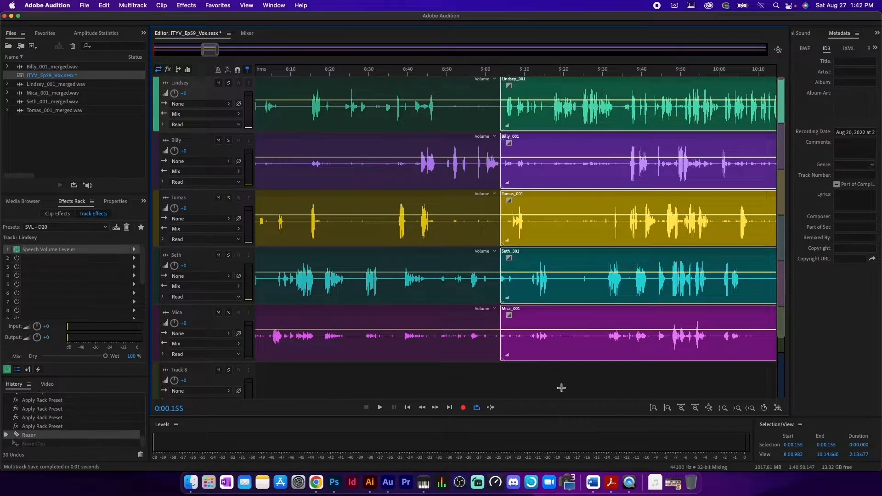
key(super+z)
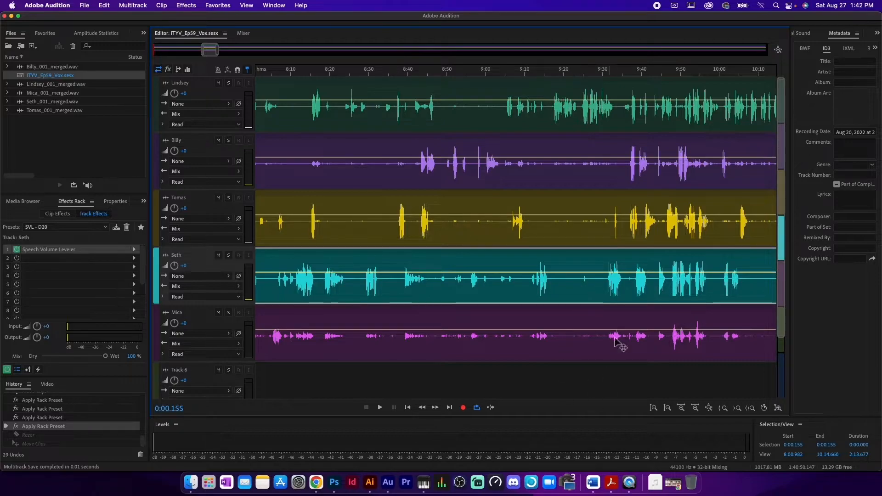
click(571, 368)
- Split the Mica clip at about 8:11 and trim the start of the later piece to about 9:35
scroll(454, 342, up, 5)
scroll(447, 343, down, 6)
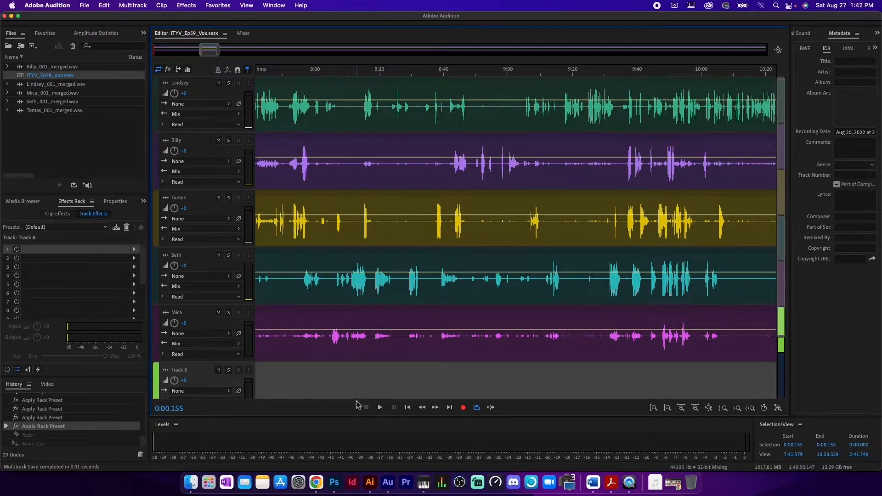
scroll(351, 349, up, 1)
click(354, 350)
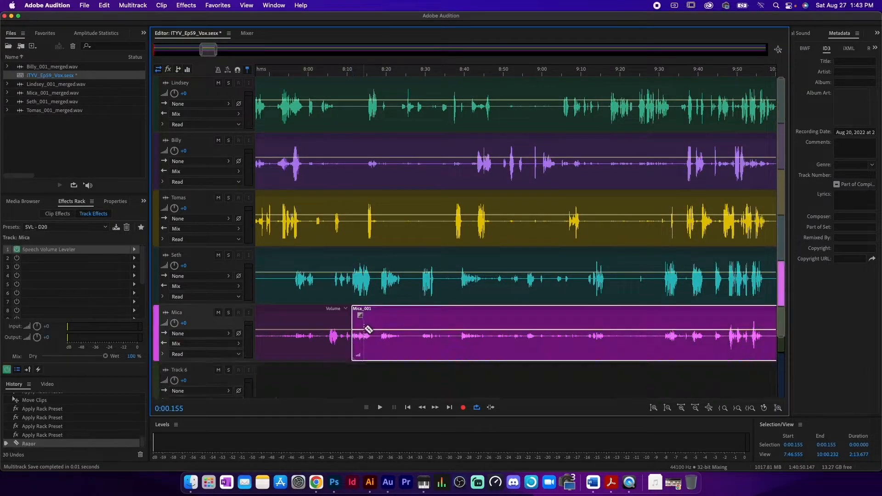
drag(354, 348, 558, 381)
scroll(558, 381, right, 5)
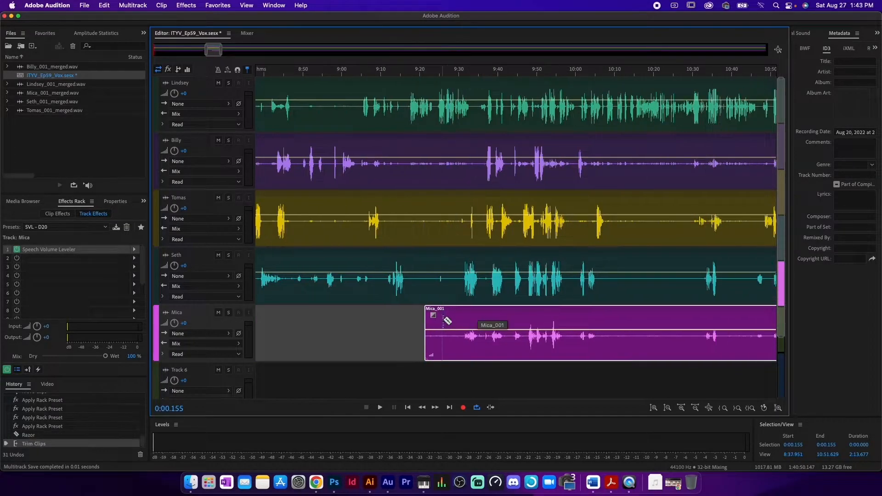
drag(428, 326, 480, 367)
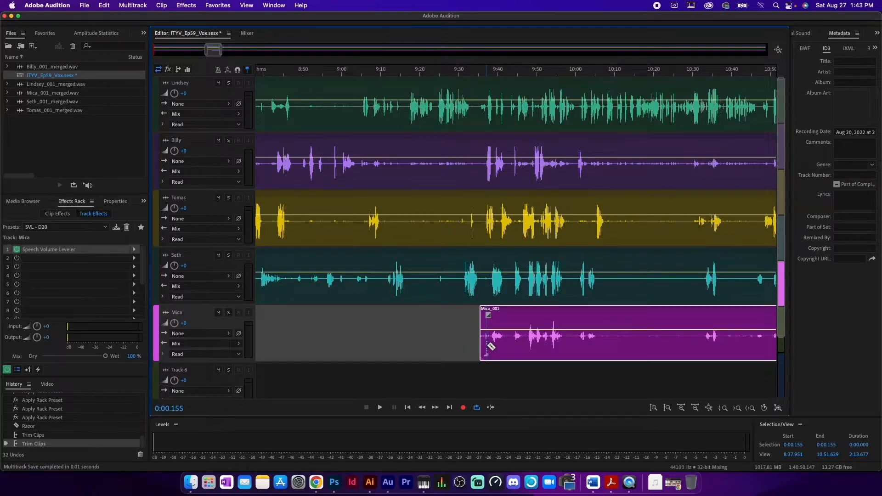
- Play the session briefly from the trimmed start of the Mica clip
click(479, 70)
key(space)
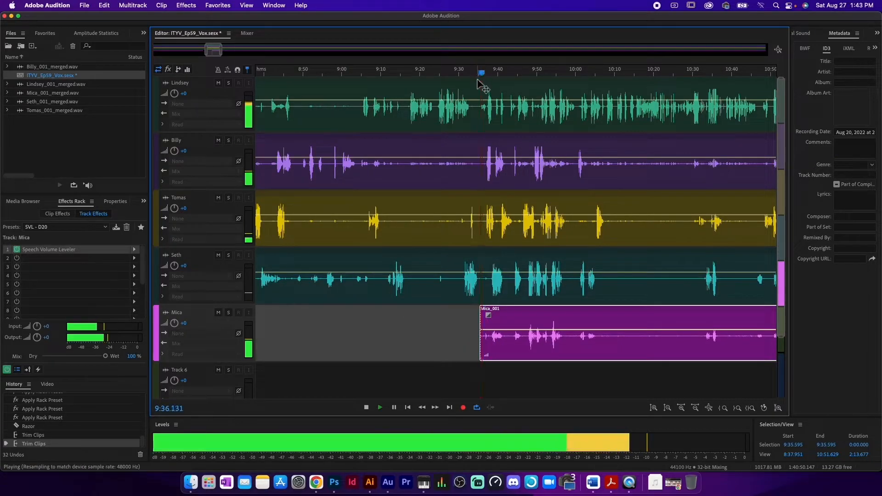
key(space)
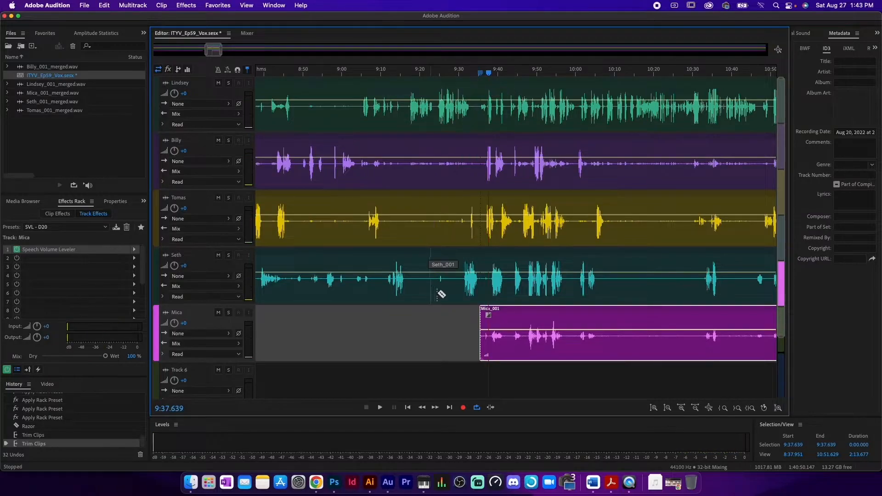
- Trim the start of the Mica clip to about 9:47 and play the session from there
scroll(445, 319, right, 5)
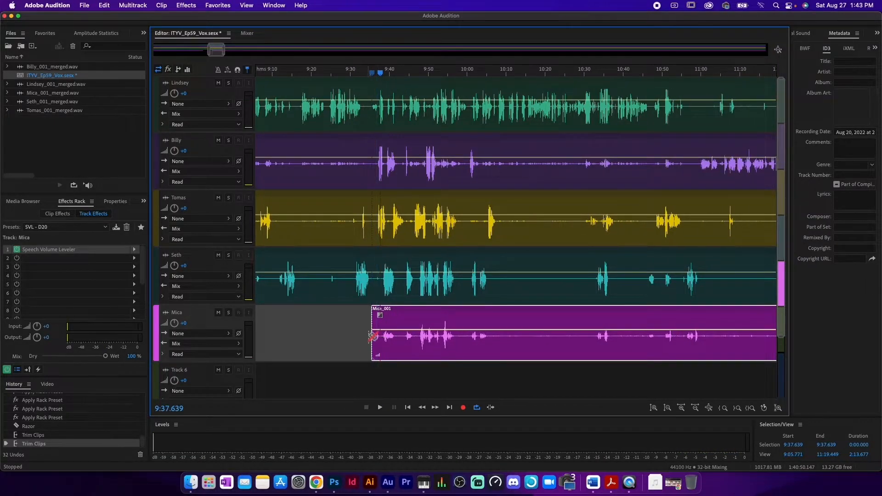
drag(373, 326, 420, 315)
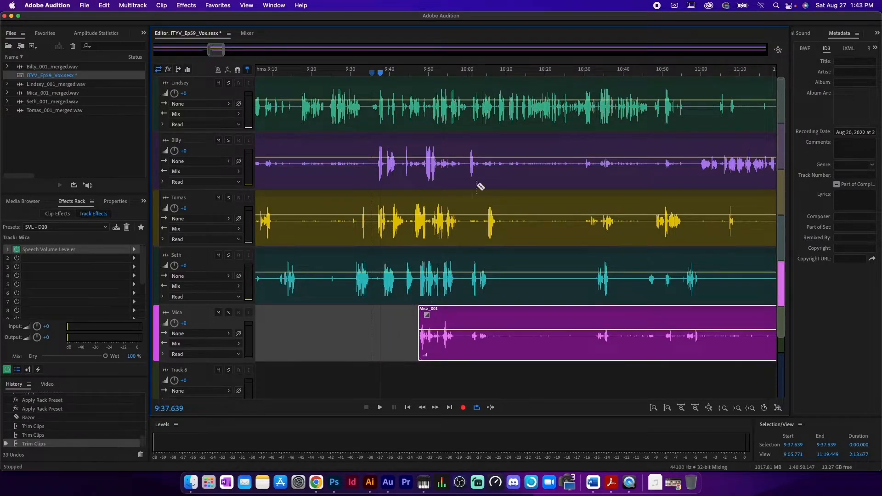
click(419, 71)
key(space)
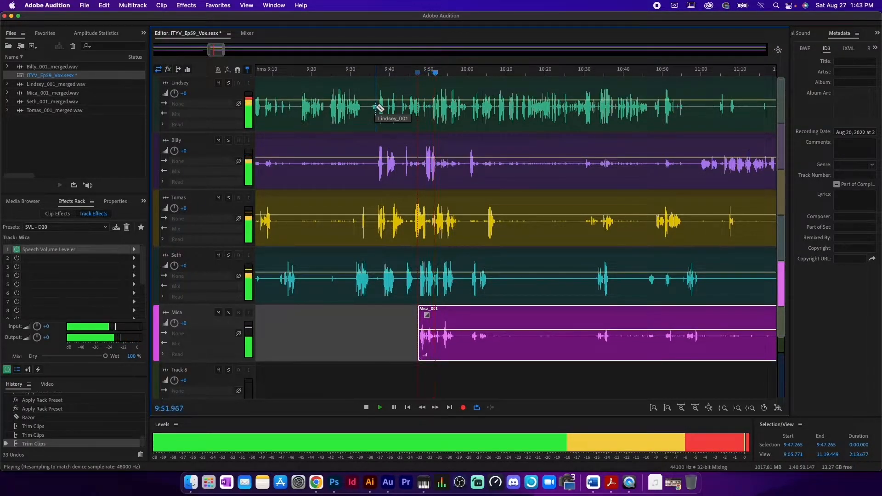
key(space)
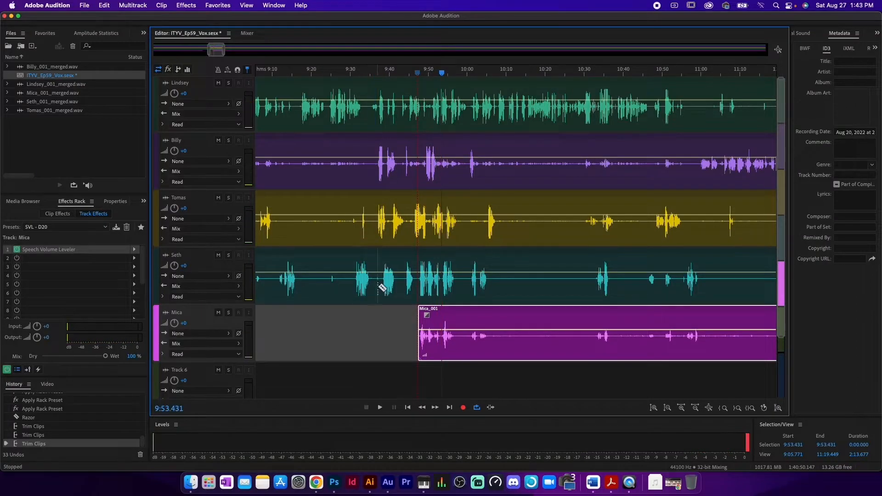
- Continue playback briefly, and trim the start of the Mica clip to about 10:42
scroll(418, 326, right, 5)
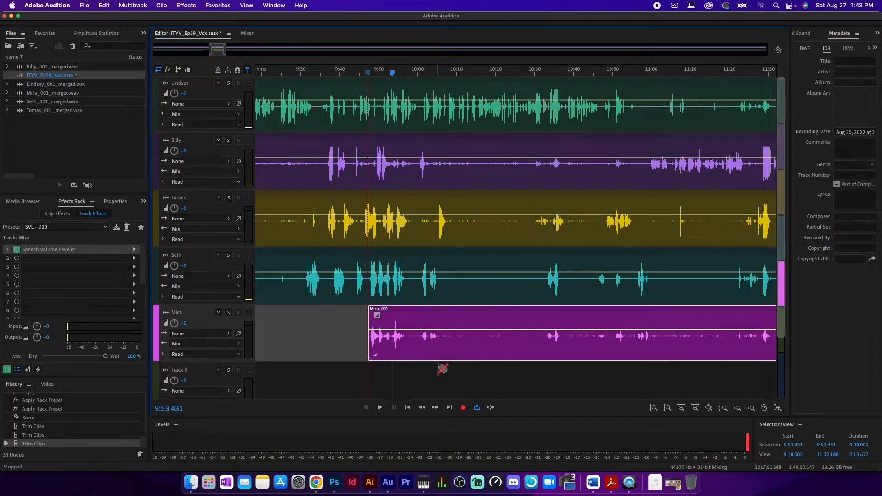
key(space)
key(space)
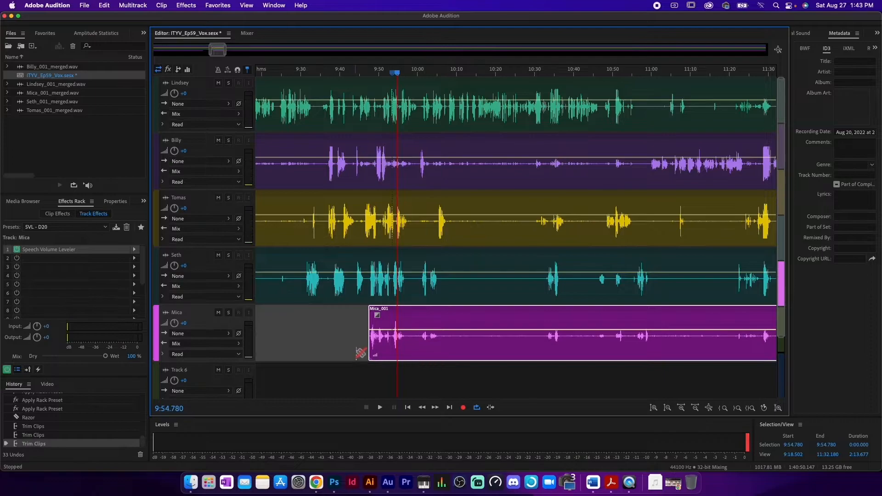
drag(370, 351, 582, 366)
scroll(515, 313, right, 15)
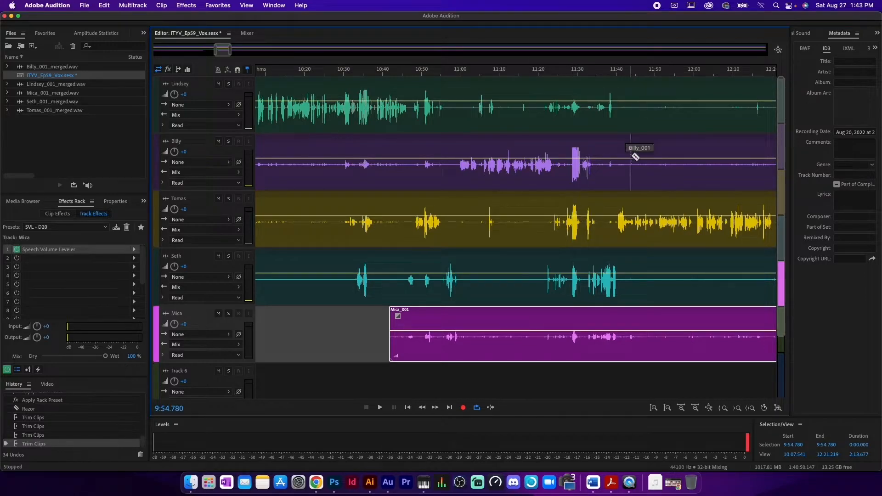
scroll(647, 162, down, 10)
scroll(656, 163, right, 5)
scroll(675, 177, right, 3)
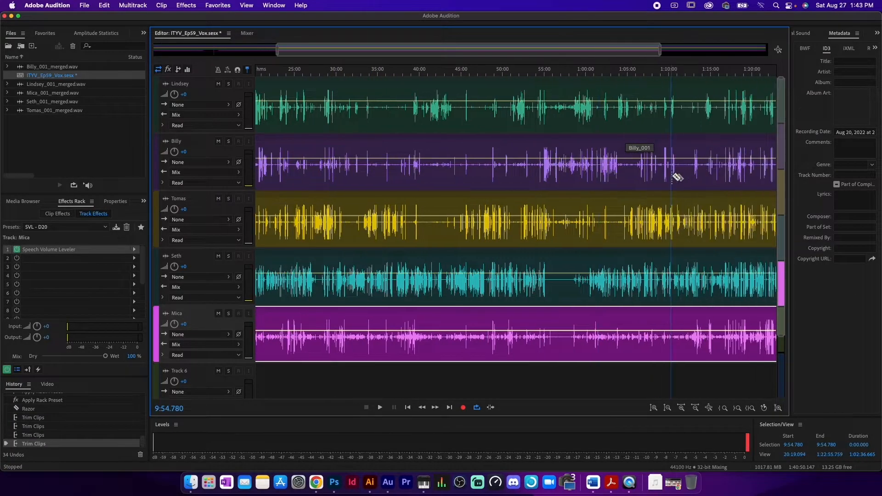
- Shift the Mica clip slightly later, using the waveform around 1:02:00 as reference
scroll(578, 329, right, 3)
scroll(581, 330, right, 3)
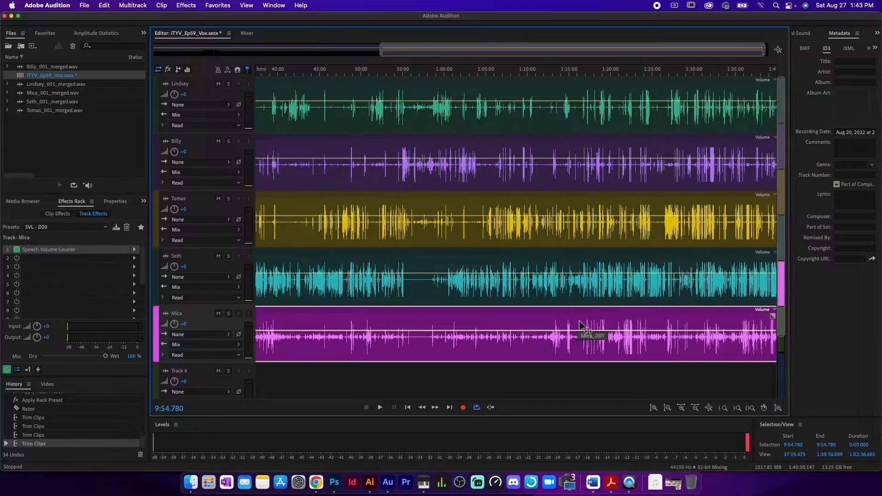
scroll(459, 325, up, 5)
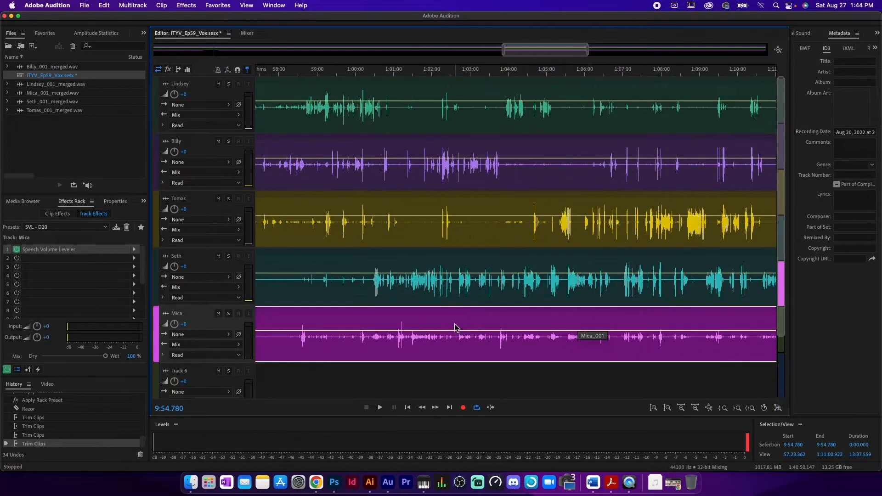
drag(450, 326, 453, 325)
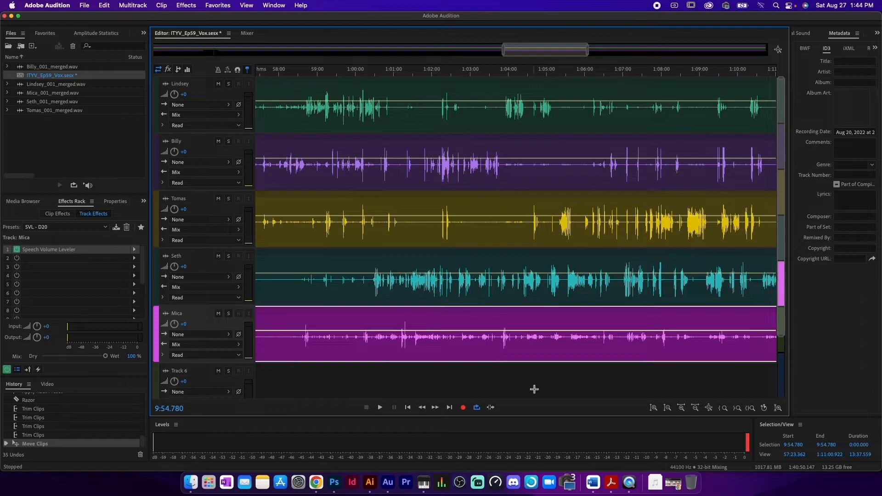
- Turn snapping on and align the end of the Mica clip with the other clips' ends at about 1:40:29
scroll(580, 347, down, 1)
drag(568, 51, 745, 48)
scroll(748, 274, up, 3)
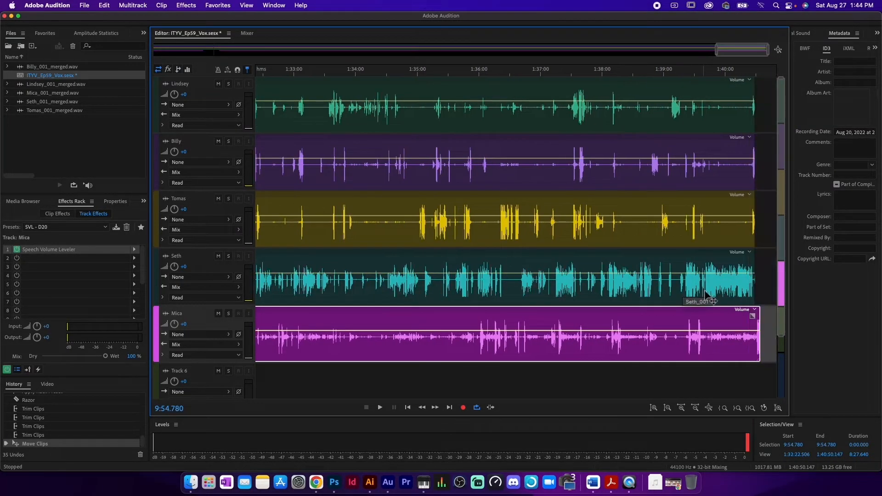
scroll(755, 324, up, 6)
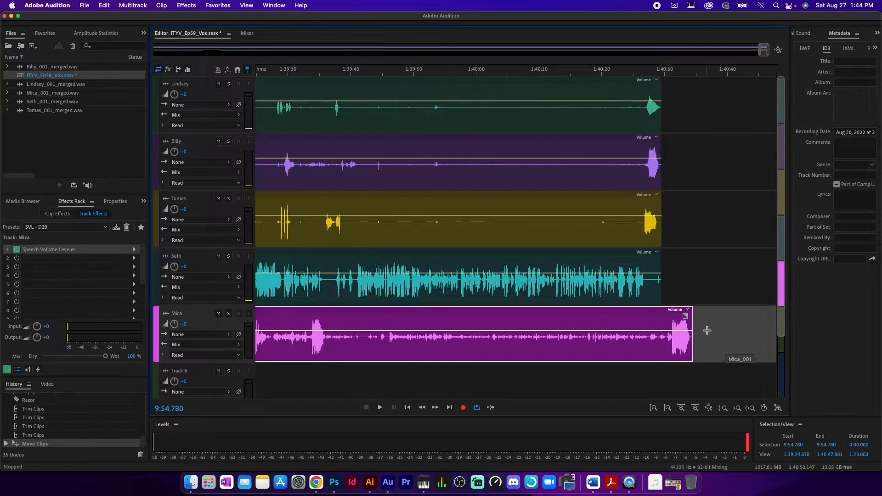
scroll(684, 329, up, 1)
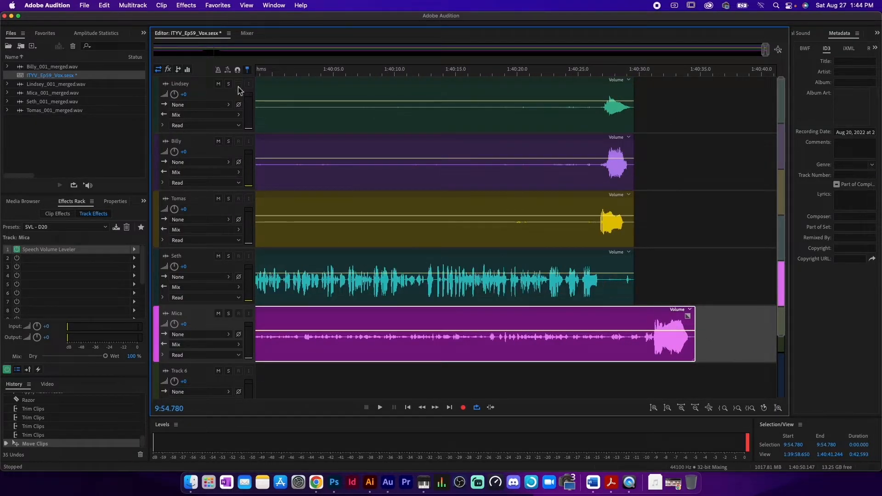
click(238, 70)
drag(662, 314, 600, 312)
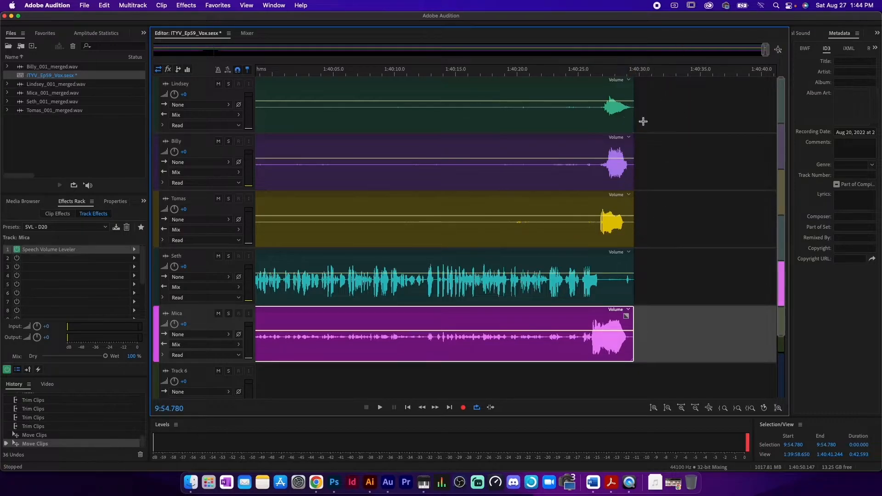
- Undo the Mica clip moves, its start trims and the earlier split
scroll(569, 324, down, 10)
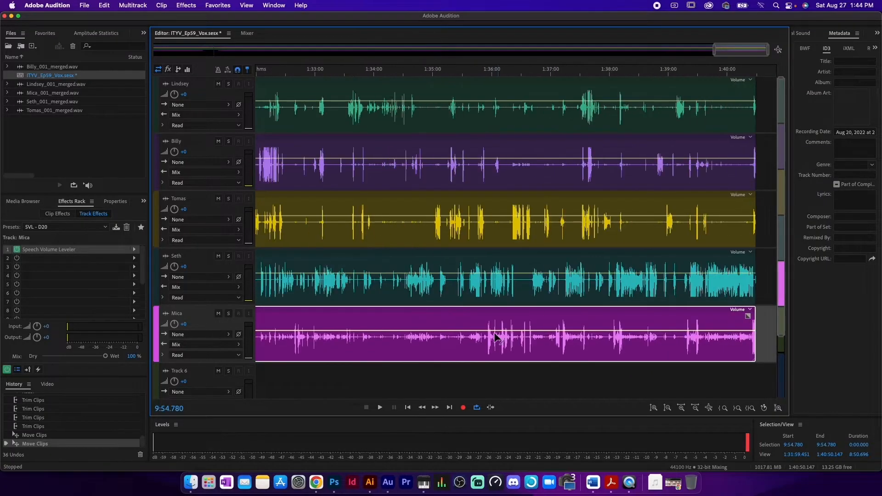
scroll(315, 340, left, 15)
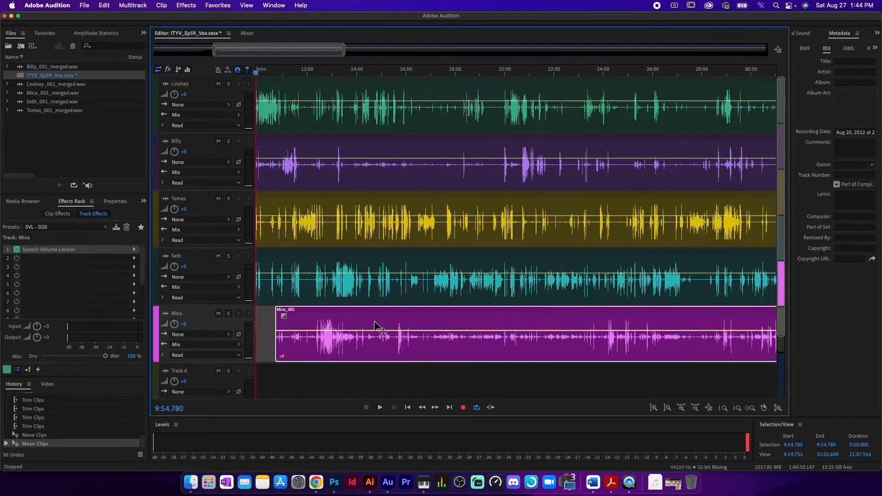
key(super+z)
key(super+z)
key(super+z)
key(super+z)
key(super+z)
key(super+z)
key(super+z)
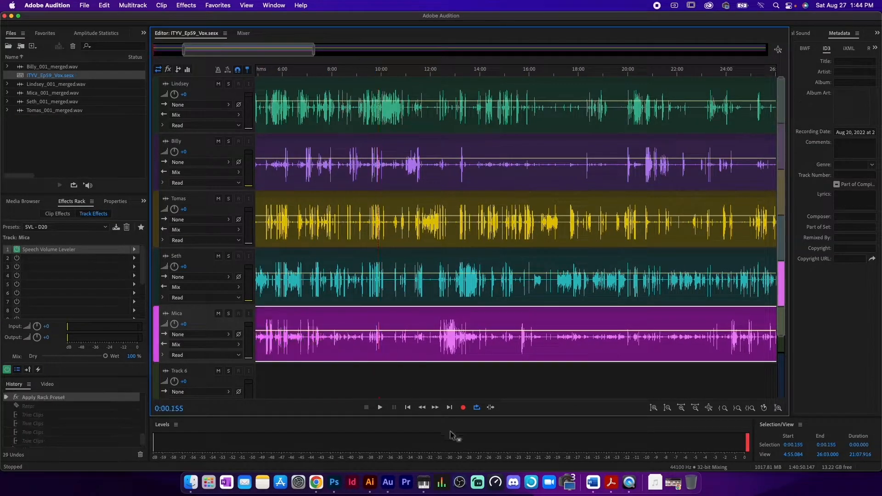
click(452, 380)
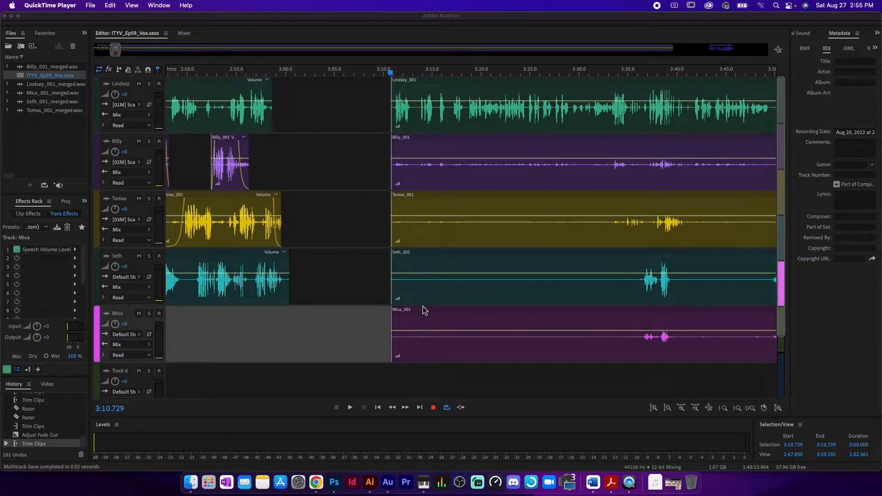
- Play all tracks of the session briefly from the start of the clips at about 3:10.7
scroll(424, 311, up, 2)
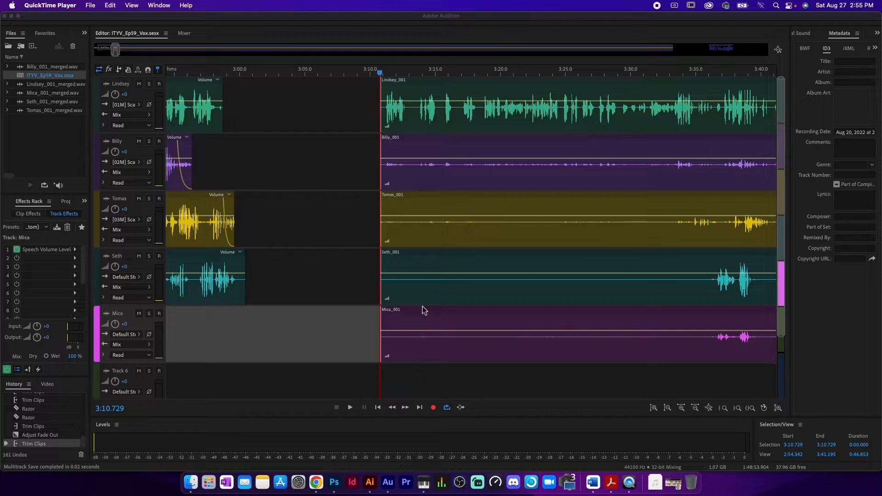
click(433, 330)
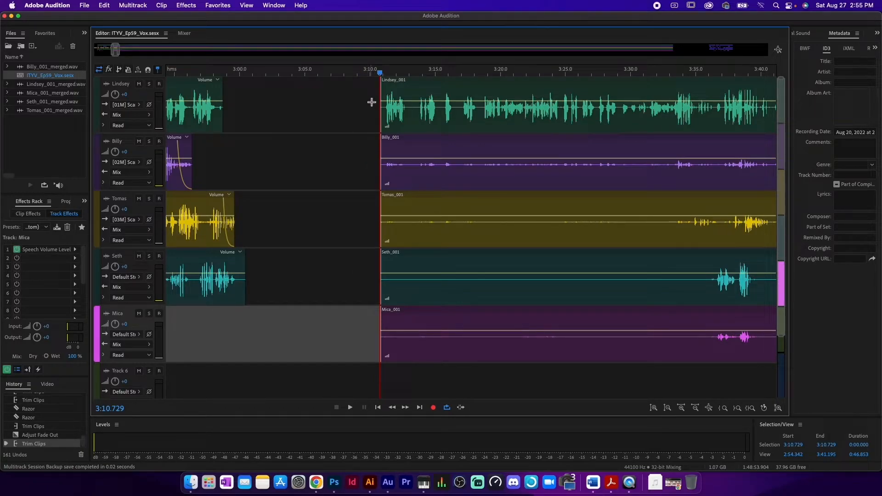
key(space)
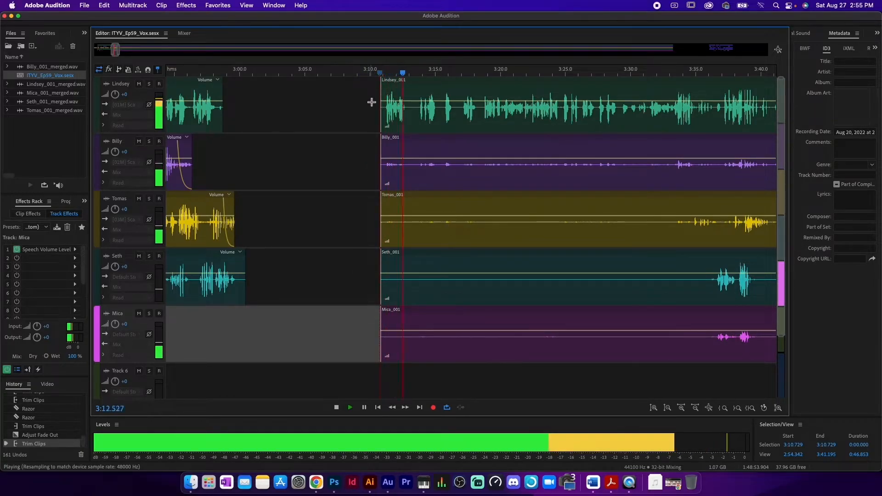
key(space)
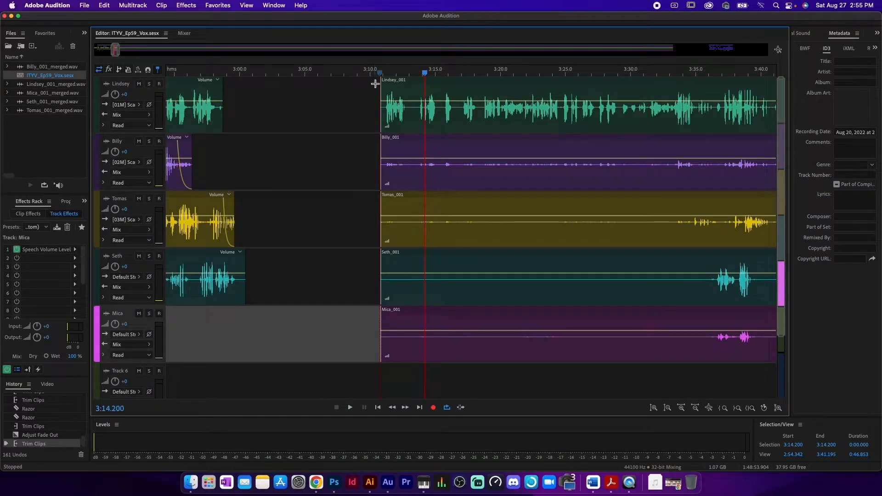
- Solo the Mica track, listen to it from about 3:10.8, and remove the solo
click(149, 314)
click(381, 72)
key(space)
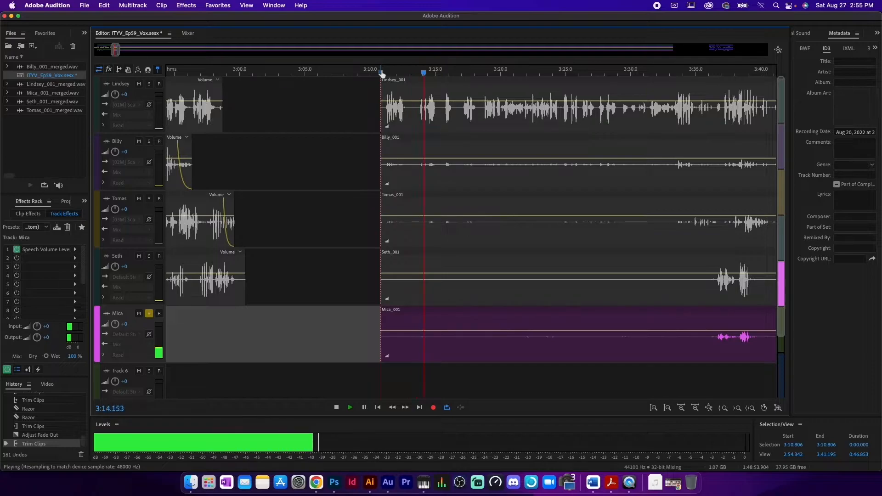
key(space)
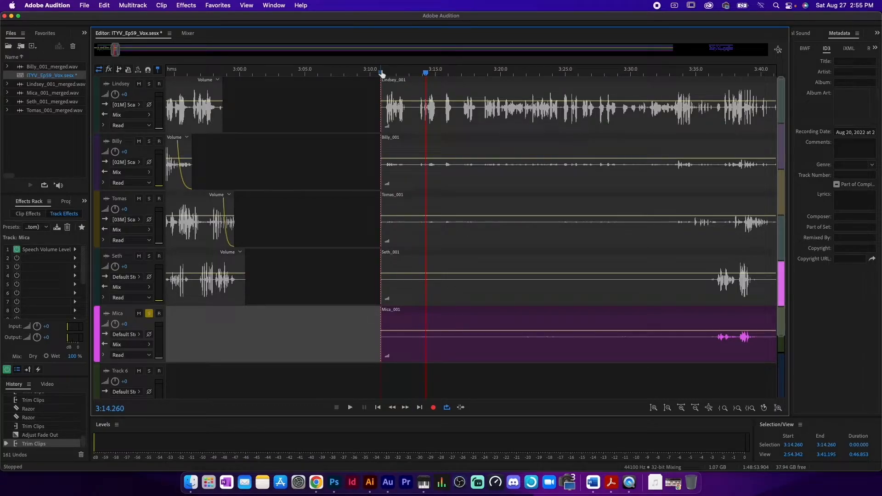
click(149, 313)
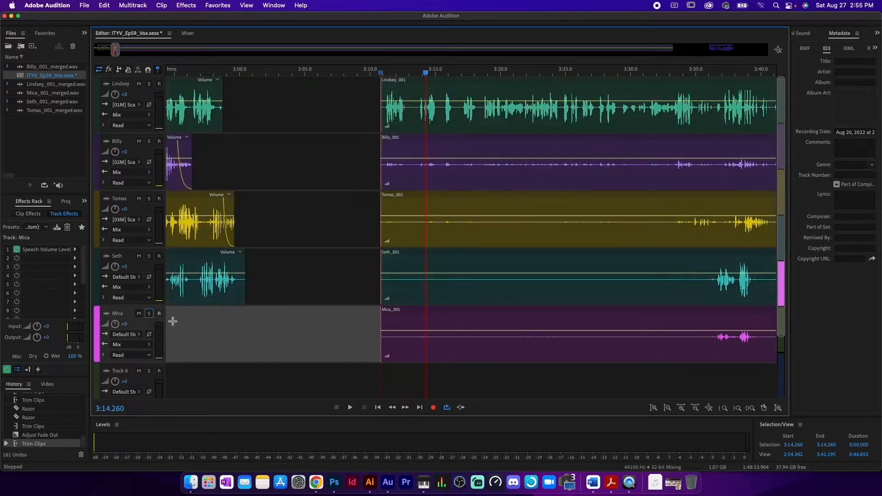
- Open the Mica clip in the waveform editor and play the quiet range from about 3:19.3 to 3:22.8
double_click(400, 323)
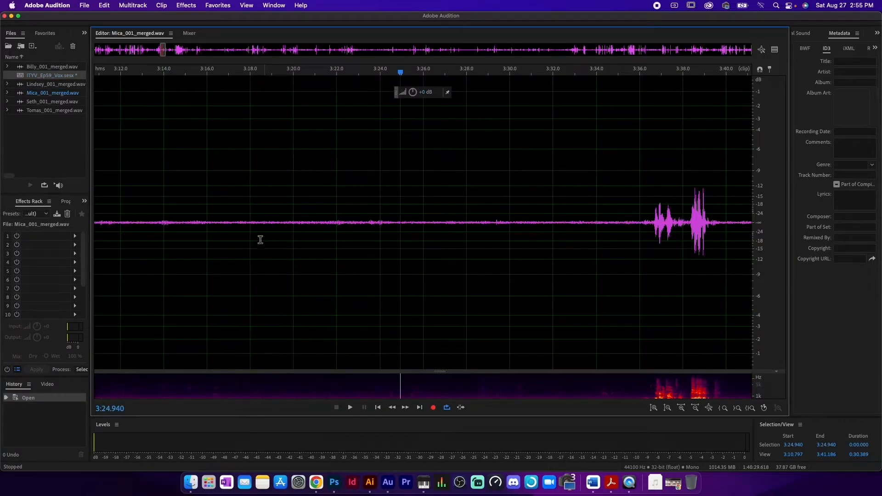
click(238, 250)
drag(279, 254, 354, 247)
key(space)
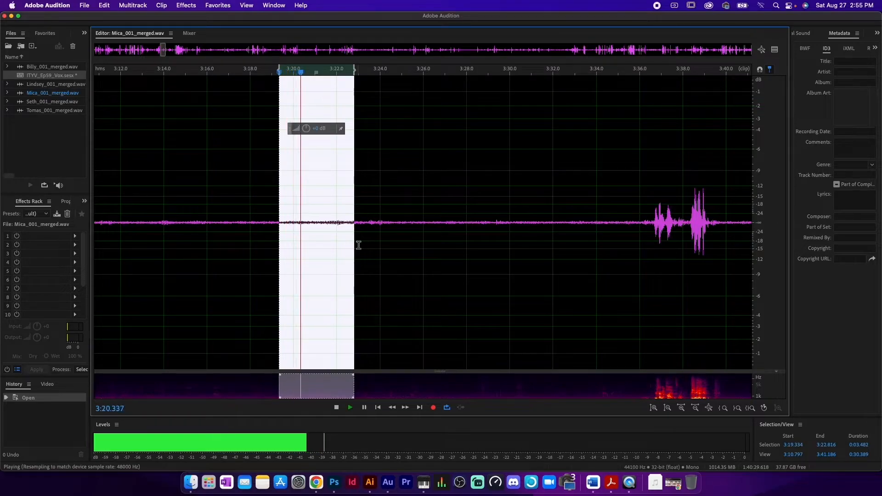
key(space)
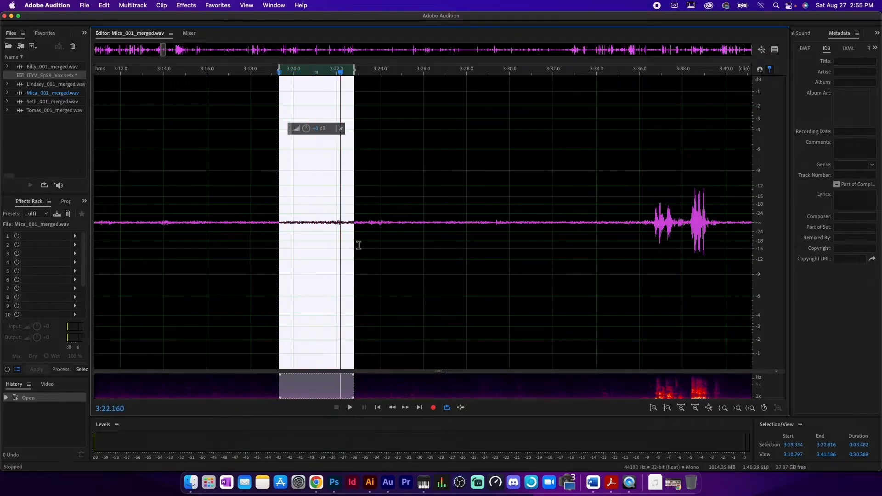
- Capture a noise print from the quiet section between about 3:16.0 and 3:18.4 in the Mica file
drag(207, 244, 257, 243)
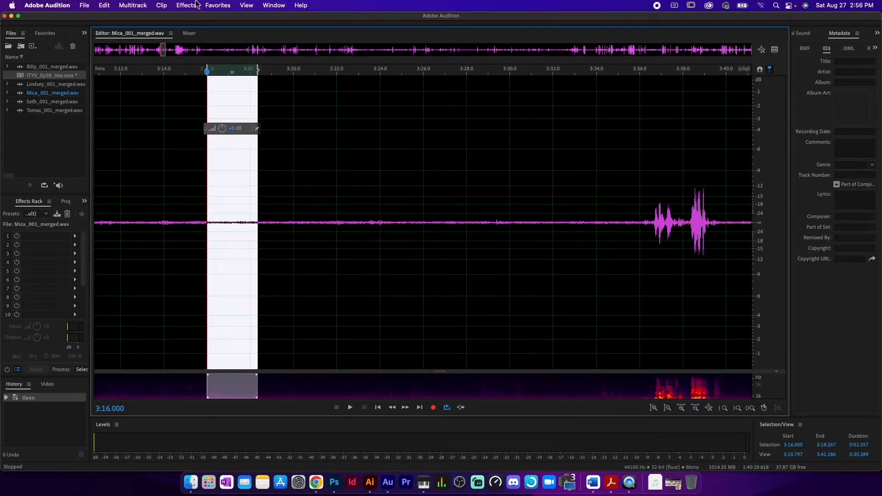
click(186, 5)
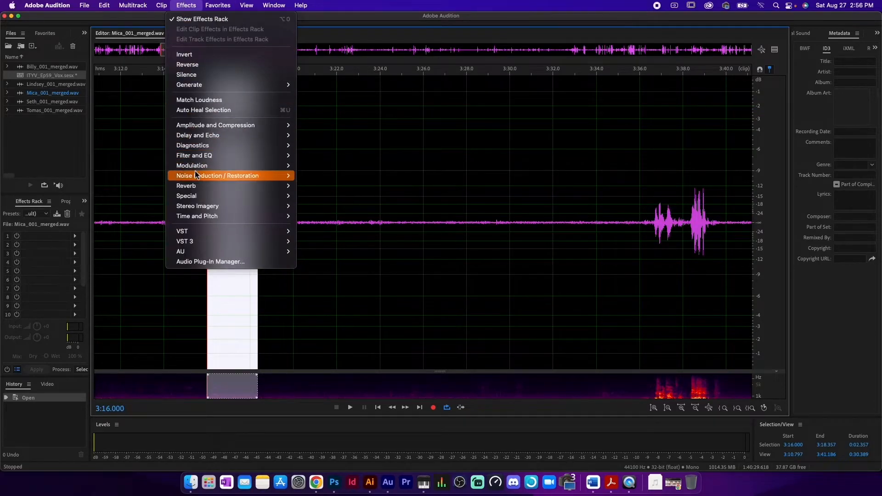
mouse_move(196, 174)
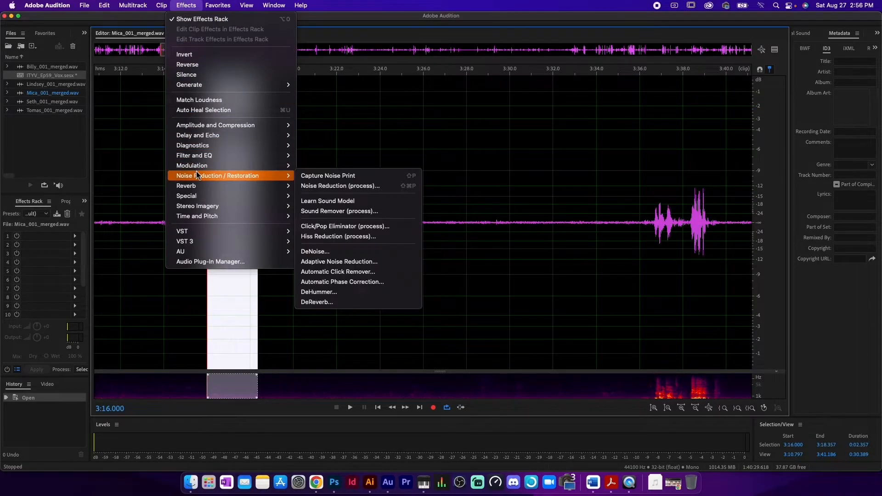
click(325, 177)
click(324, 270)
- Apply Noise Reduction (process) to the entire Mica clip with 79% noise reduction and a 25.8 dB reduction
key(super+a)
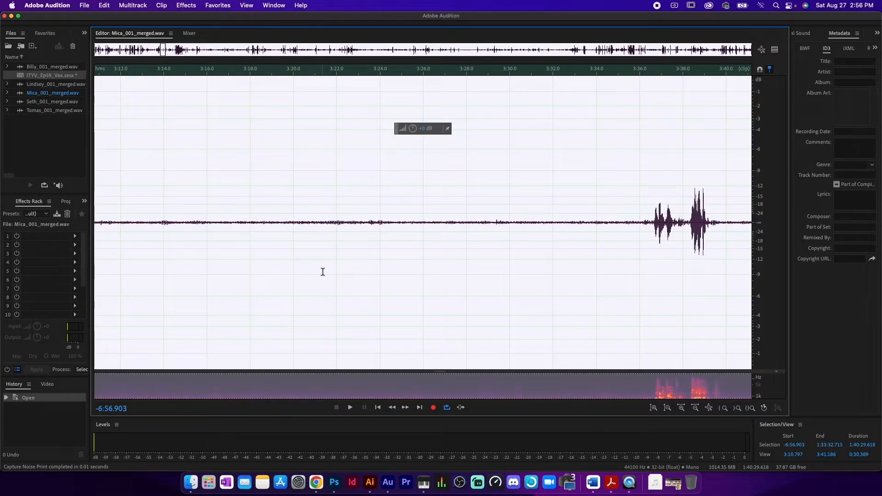
click(189, 5)
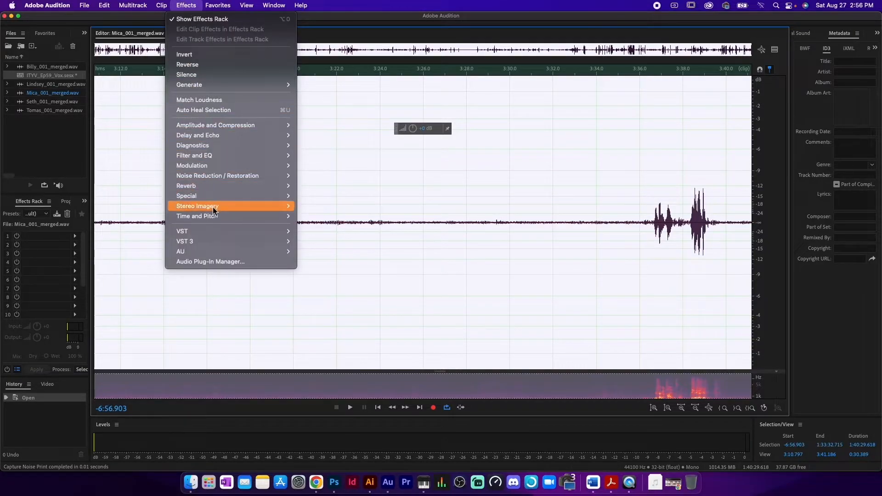
mouse_move(227, 177)
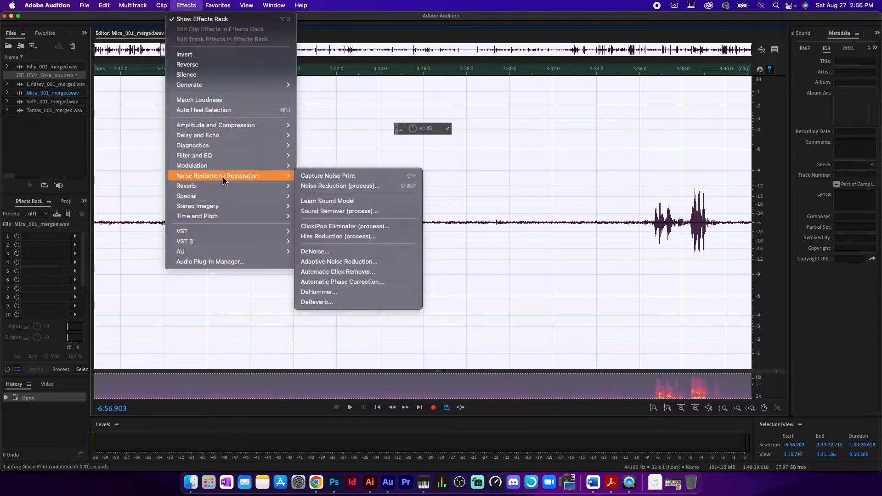
click(333, 186)
drag(461, 37, 361, 52)
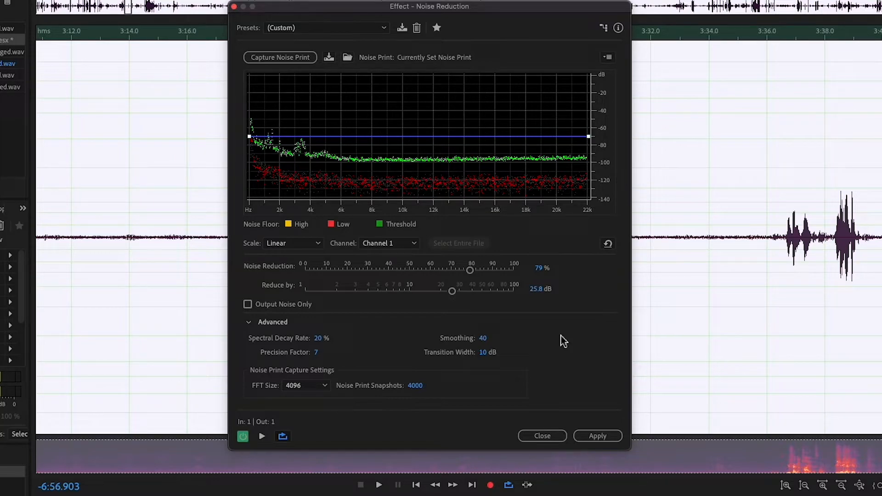
click(583, 440)
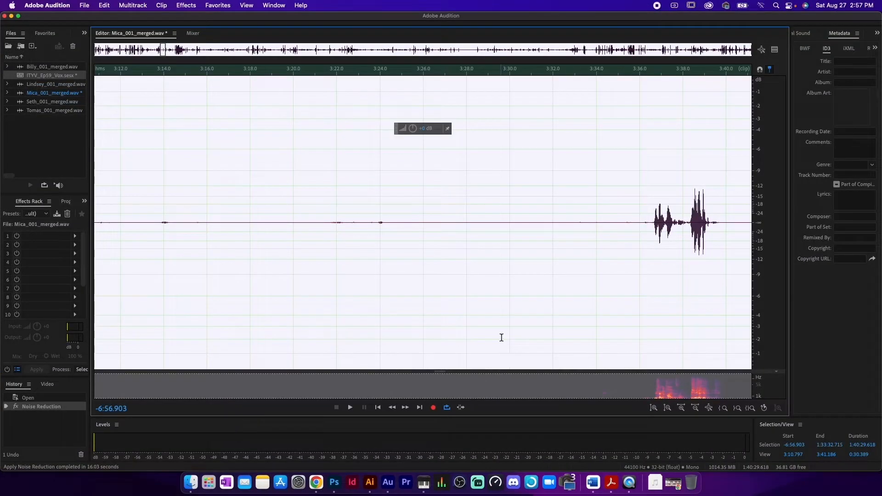
- Play the denoised Mica audio from about 3:20 and save the file
click(501, 338)
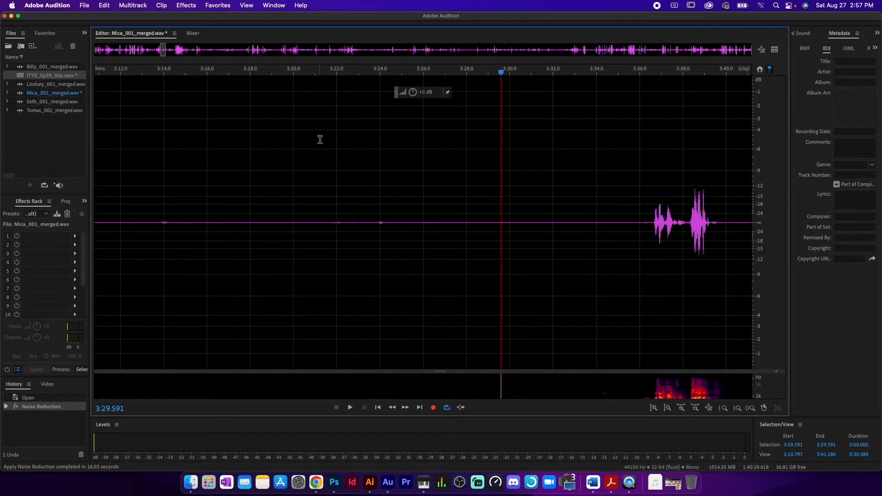
click(295, 77)
key(space)
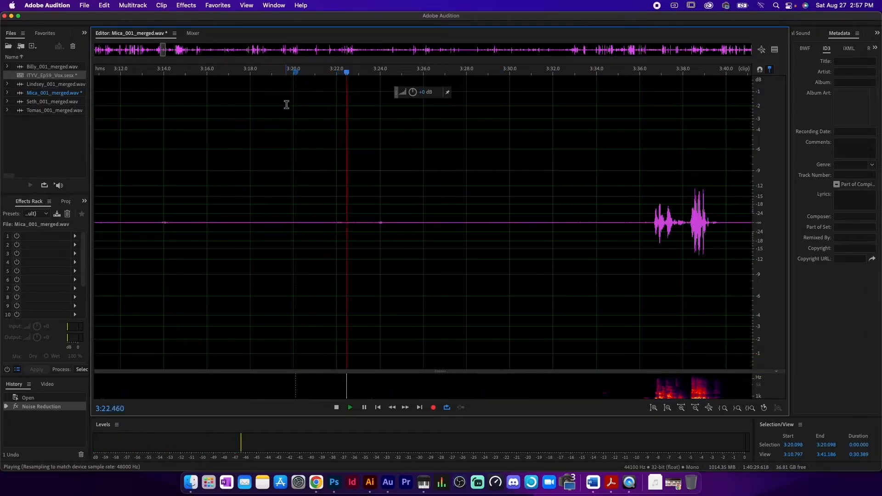
key(space)
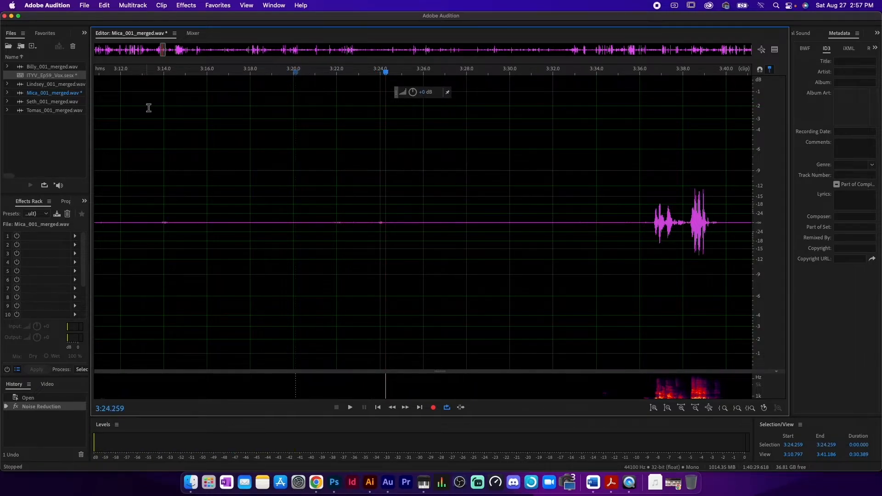
key(super+s)
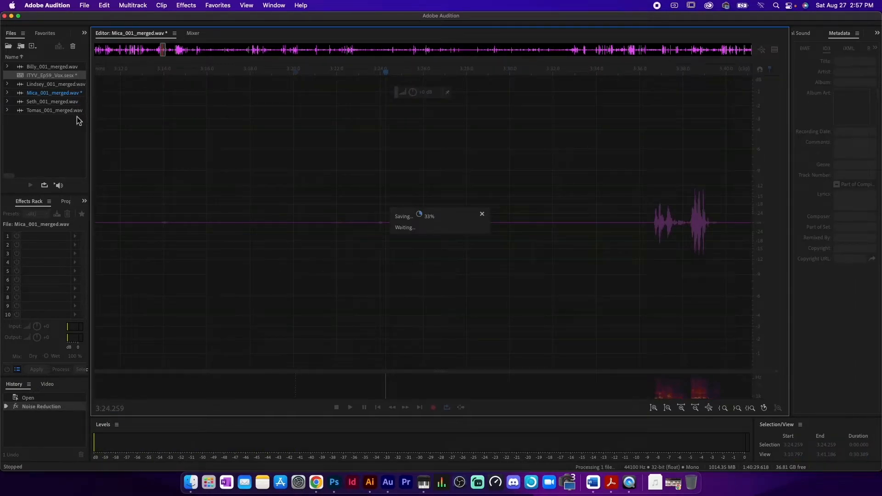
- Return to the ITYV_Ep59_Vox multitrack session and play it from about 3:10.7
double_click(55, 76)
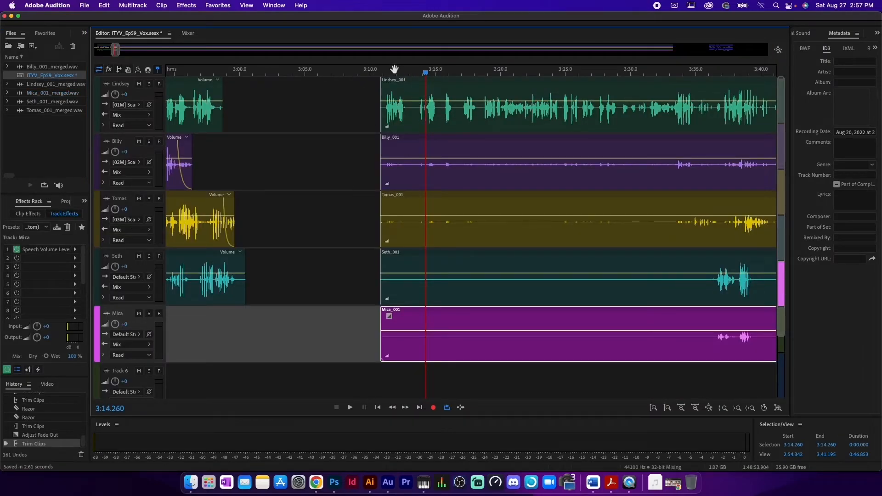
click(379, 69)
key(space)
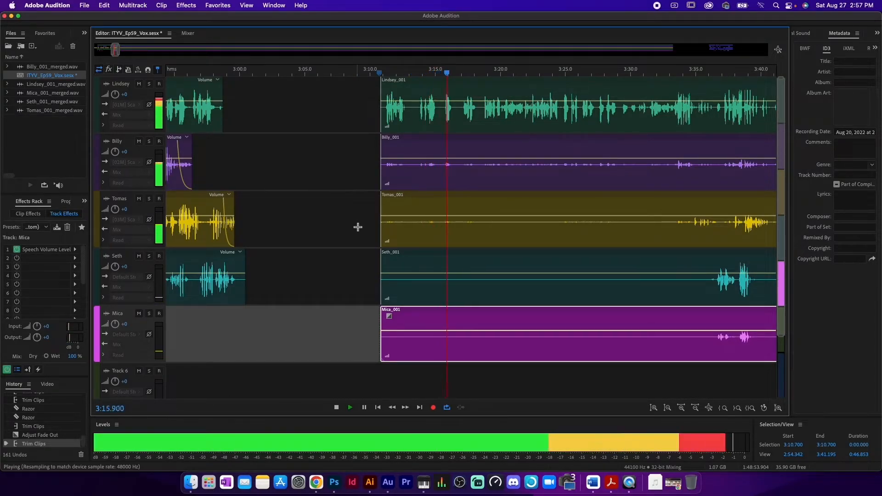
- Stop playback, select the Billy, Tomas, Seth and Mica clips starting near 3:10.7 and trim their starts to about 3:32
key(space)
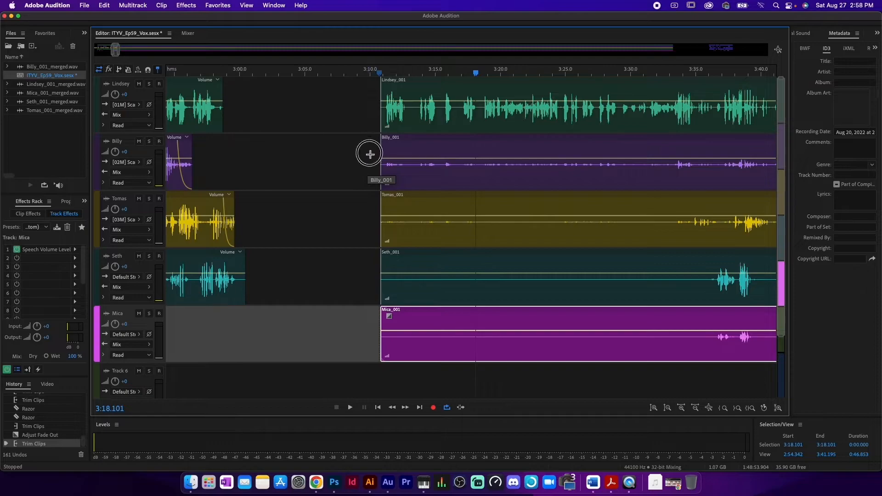
drag(370, 151, 421, 319)
drag(381, 195, 664, 197)
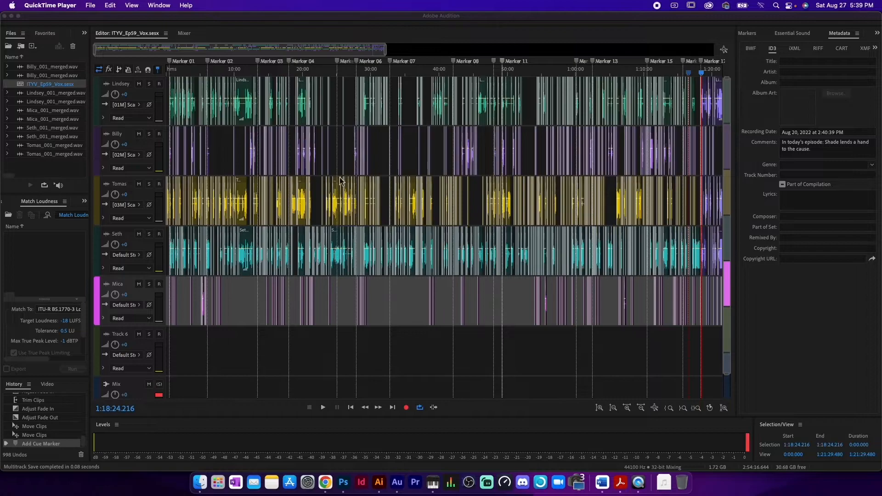
- Examine the edited multitrack session along its full length, including the separately coloured clips after Marker 17
scroll(442, 207, down, 2)
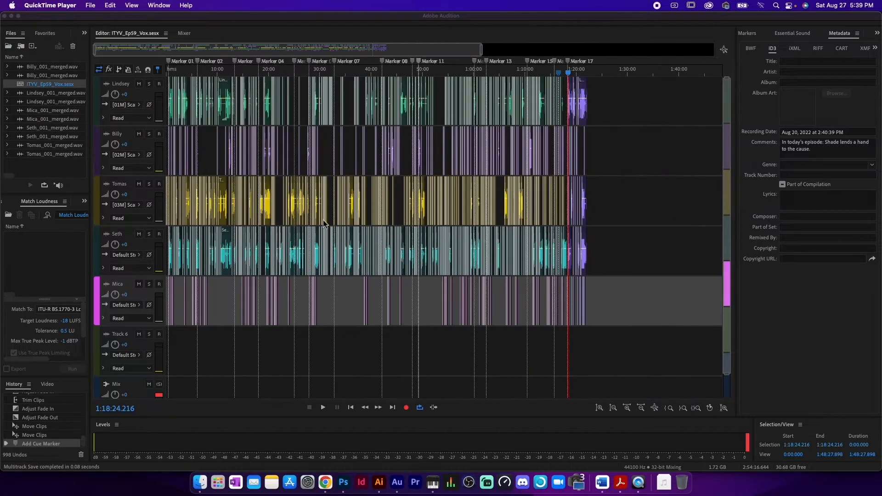
scroll(276, 206, up, 2)
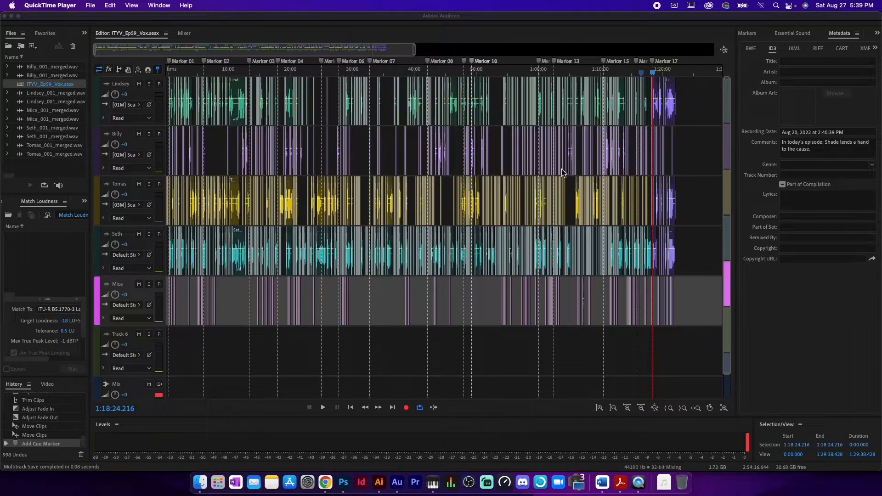
scroll(592, 128, up, 5)
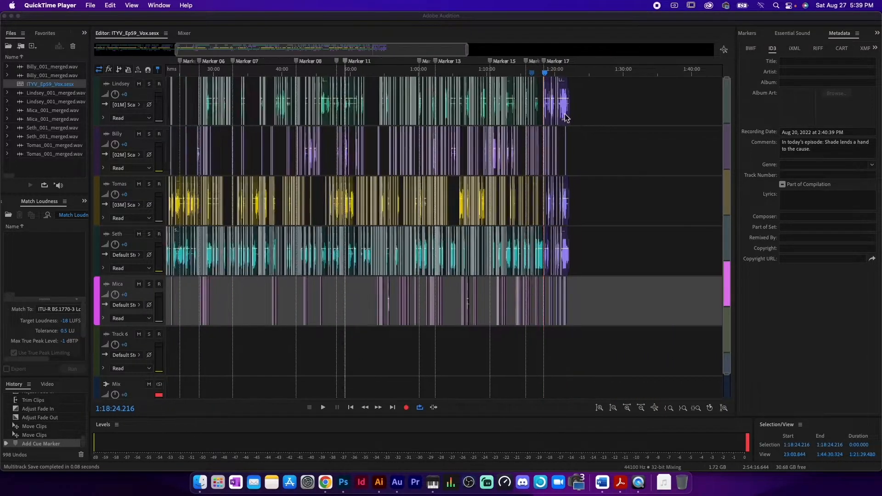
scroll(517, 133, up, 6)
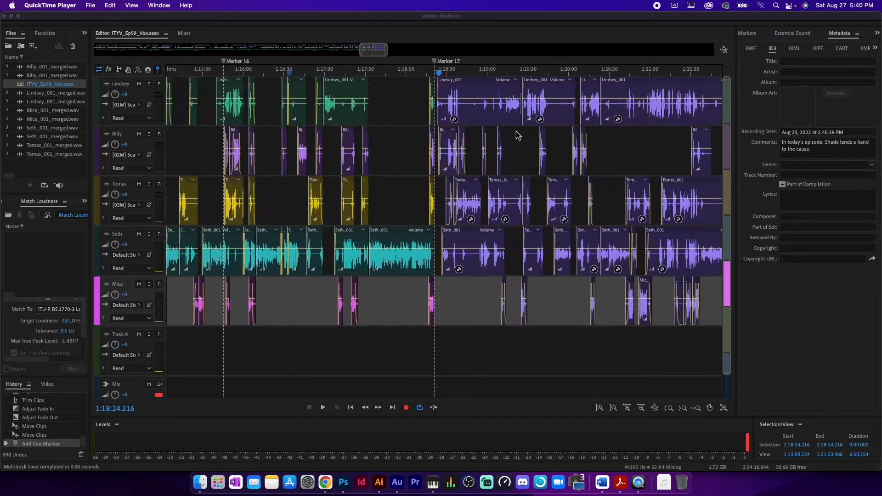
scroll(393, 103, down, 1)
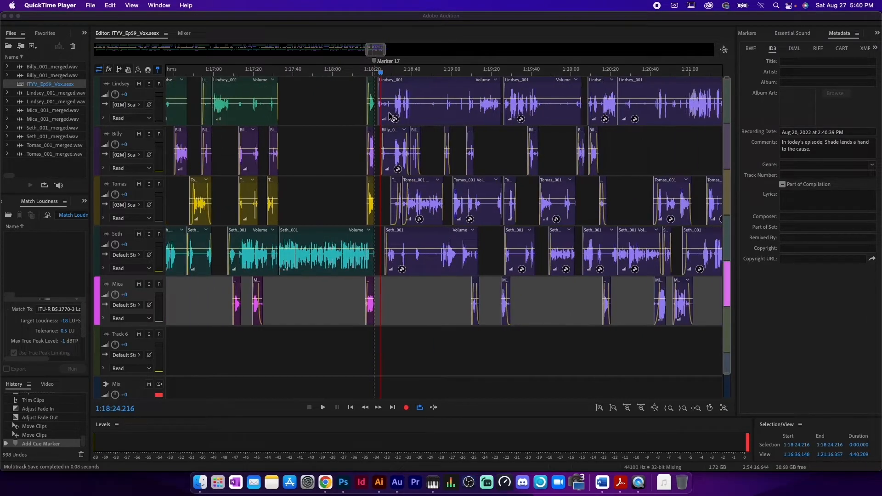
scroll(377, 117, up, 5)
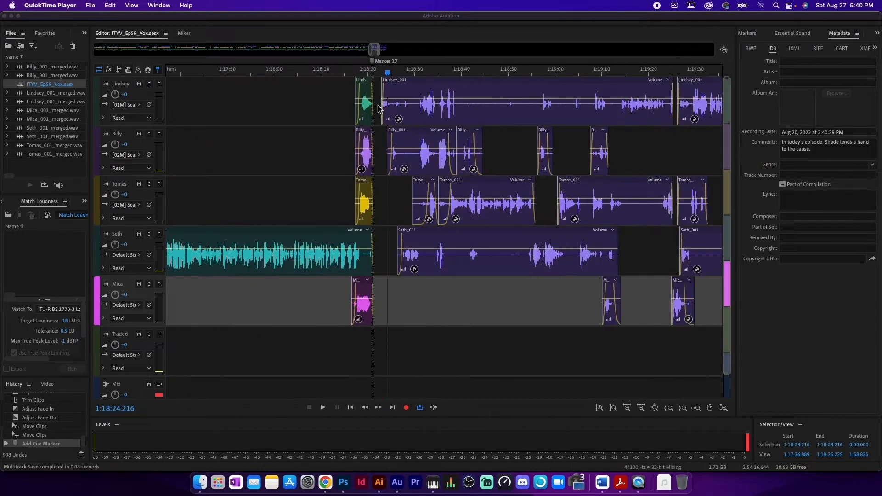
scroll(379, 108, down, 5)
scroll(378, 107, down, 5)
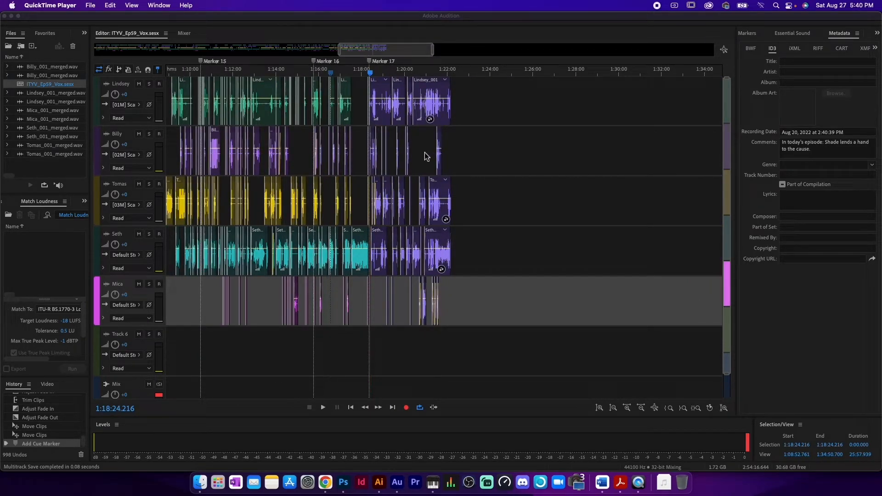
- Widen the metadata area and set the ID3 title to "Relationship Issues | 2.59", artist "The d20 Syndicate" and album "Into the Yonder Void"
click(737, 272)
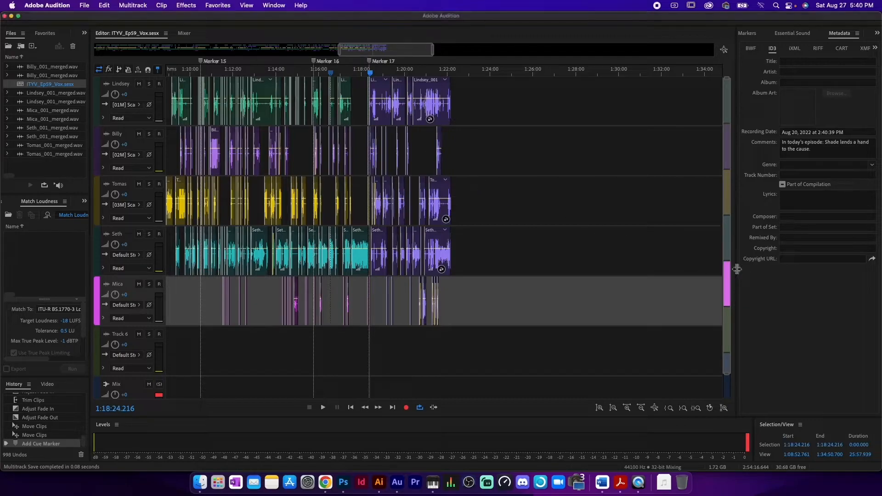
drag(737, 272, 533, 278)
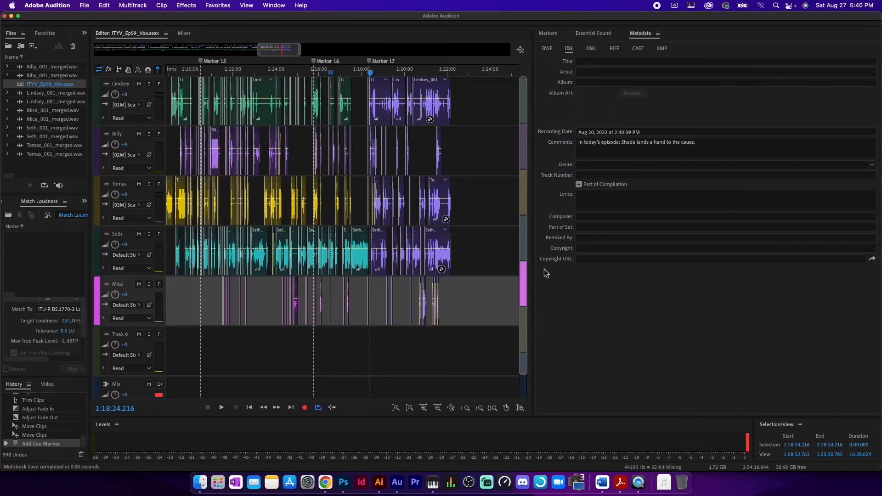
click(614, 61)
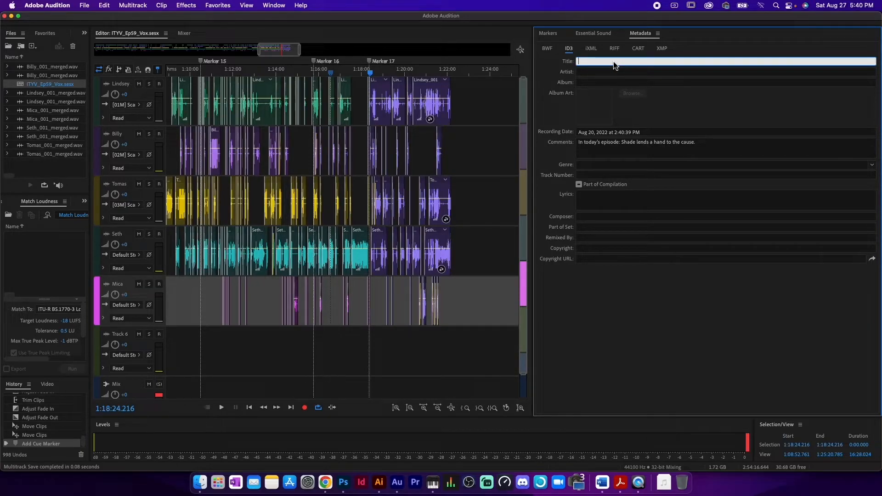
text(Relation)
text(ship Issues)
text(| 02)
text(59)
click(627, 72)
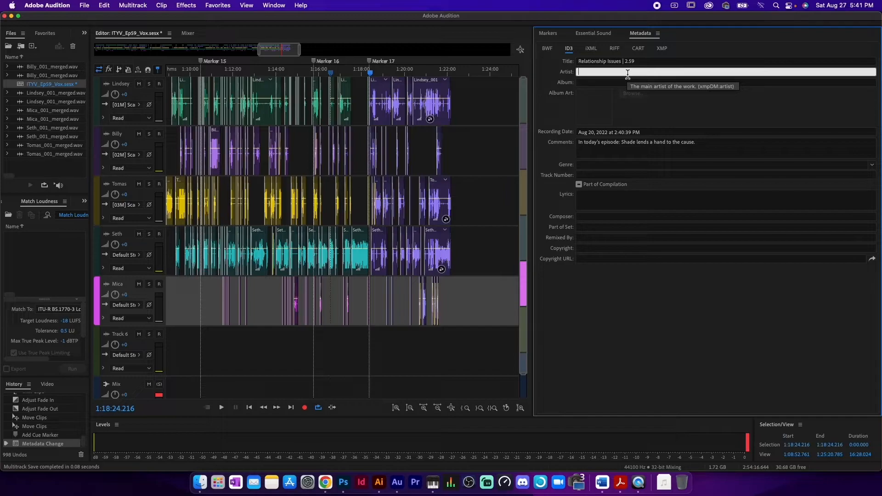
text(The d20 Syndicate)
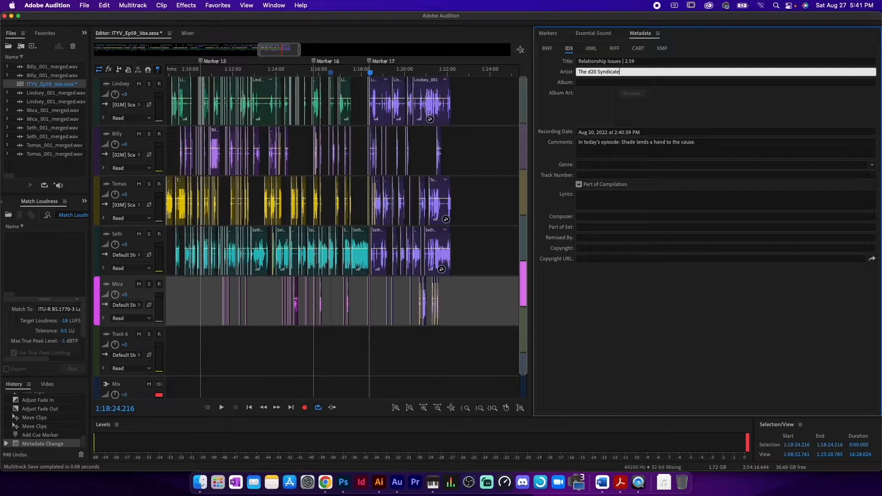
key(Tab)
text(Into the Yonder Void)
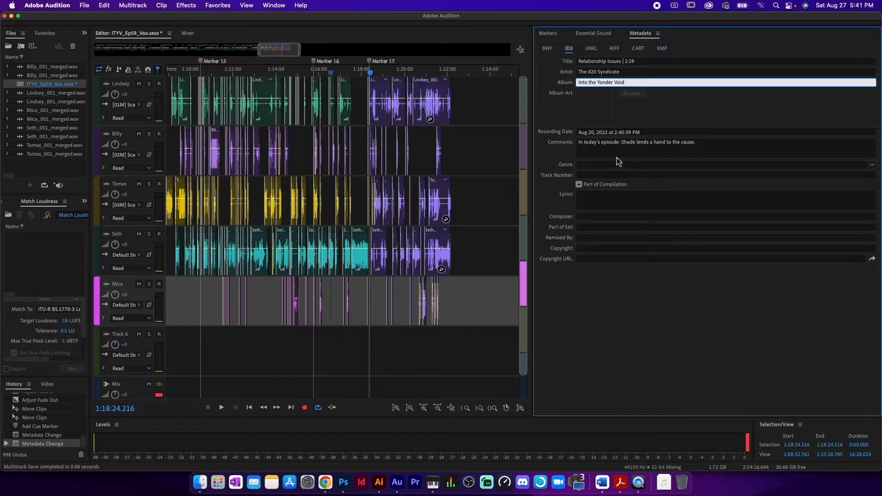
- Add "Gildebrand attempts to navigate the crew safely to the dock, and is waylaid by a semi-familiar face." to the comments; set genre Comedy, track number 59
click(731, 145)
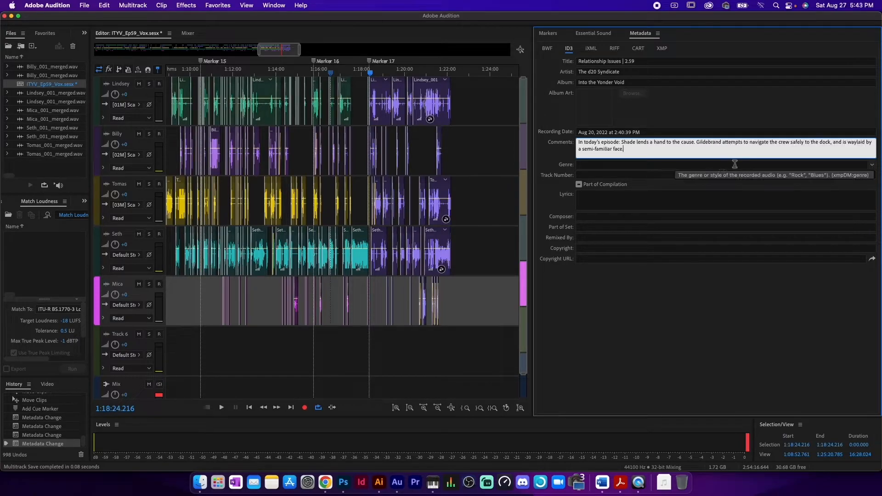
click(716, 167)
text(Comed)
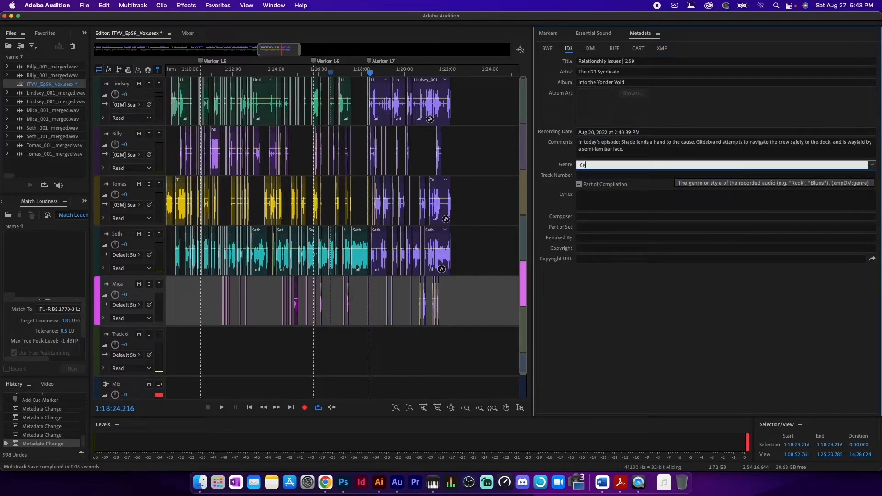
text(y)
key(Tab)
text(59)
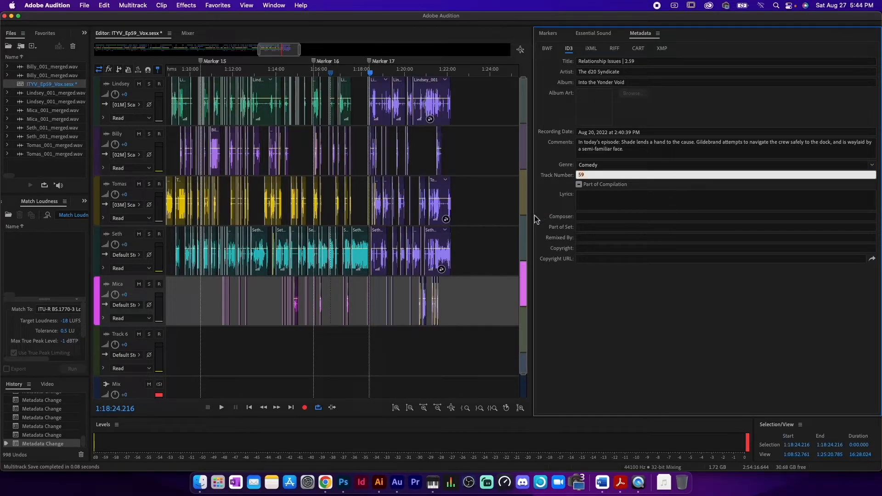
- Narrow the metadata area again to enlarge the multitrack editor and save the session
drag(533, 216, 731, 193)
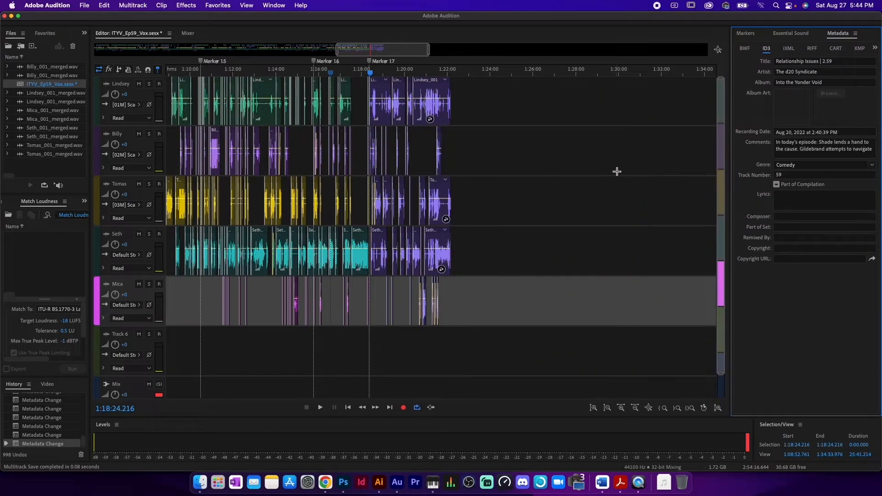
click(617, 171)
key(super+s)
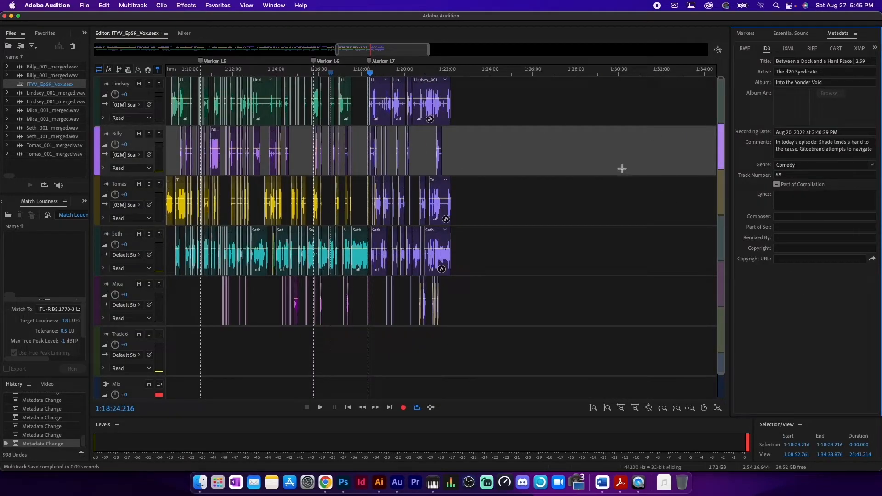
- Start a multitrack mixdown export of the entire session and name the file ITYV_Ep59_Vox_BetweenADockAndAHardPlace.wav
click(104, 4)
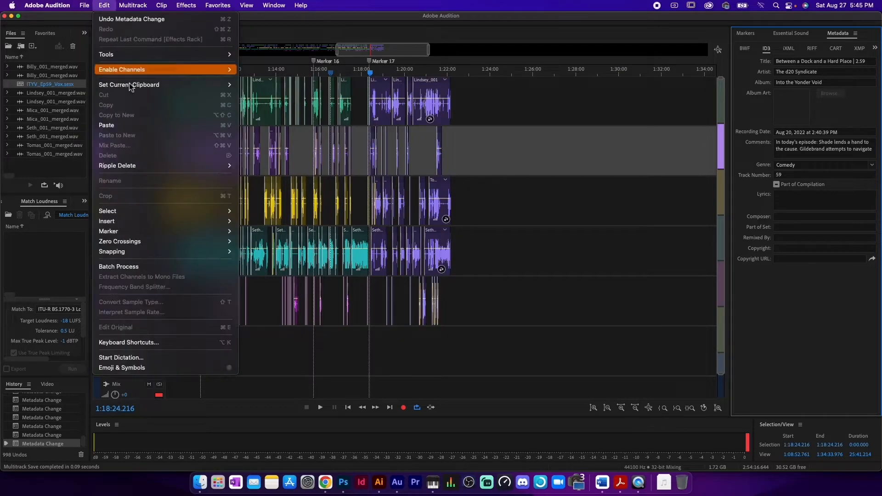
mouse_move(84, 6)
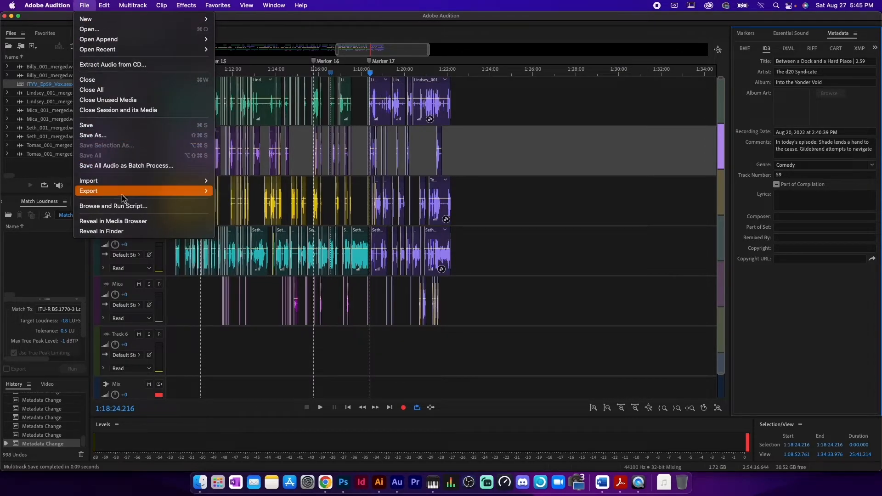
mouse_move(122, 192)
mouse_move(265, 238)
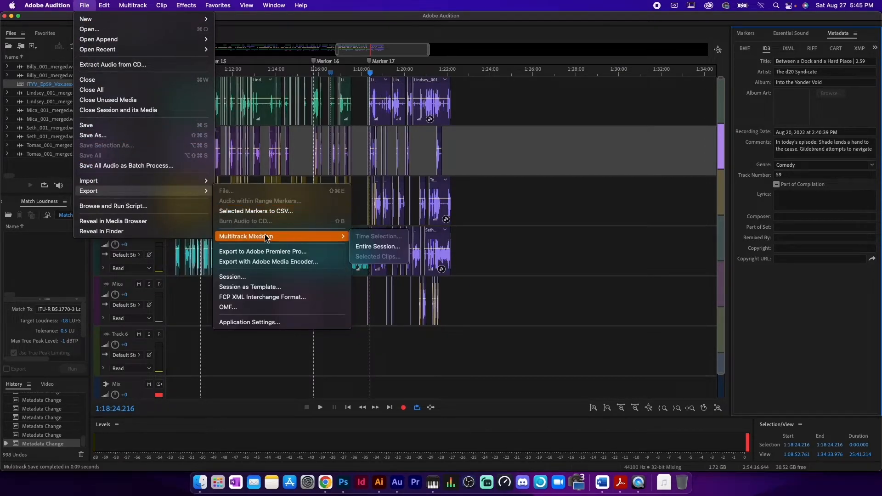
click(370, 246)
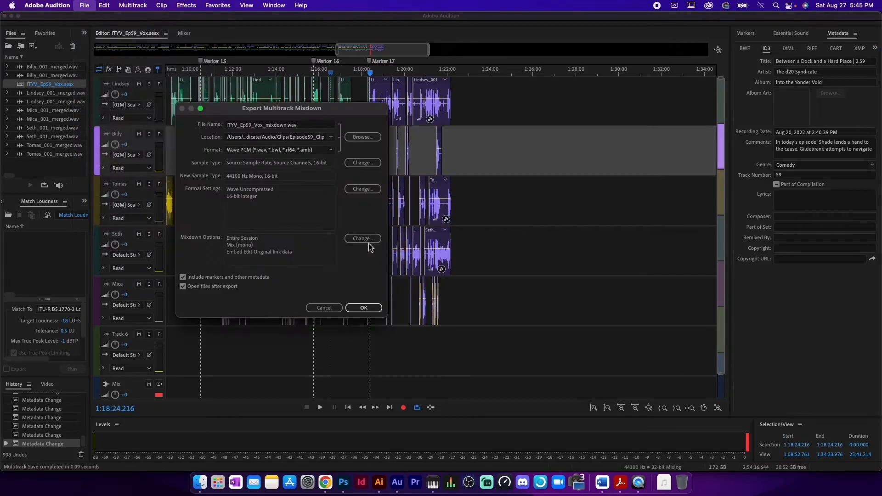
click(289, 125)
text(BetweenADockAndAHardPlace)
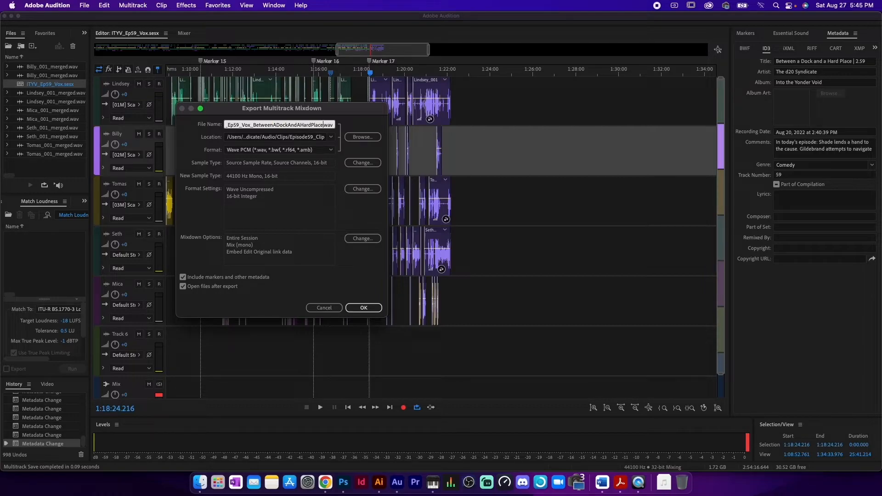
- Set the export location to the Final Episodes folder within d20 Syndicate on iCloud Drive and export the Wave PCM mixdown
click(374, 138)
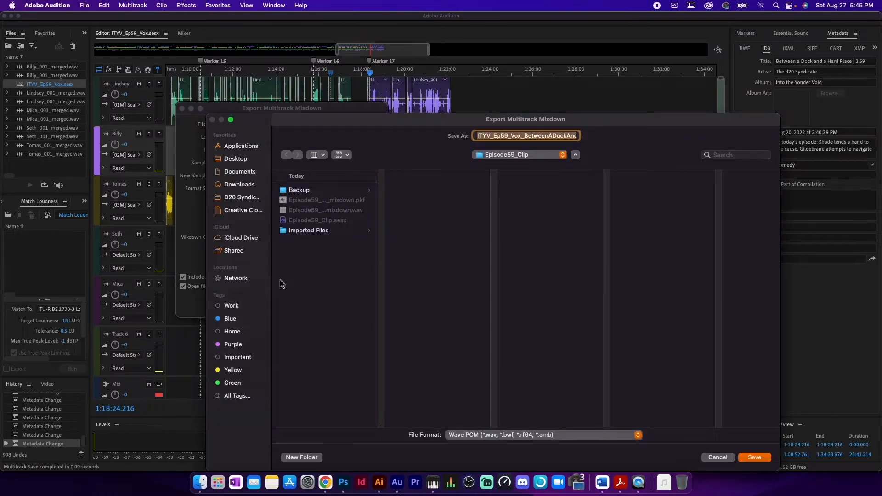
click(254, 202)
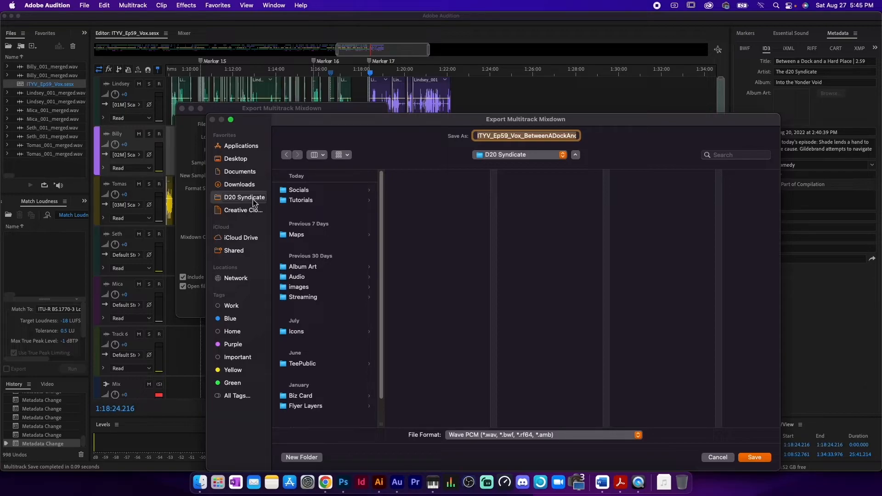
click(244, 237)
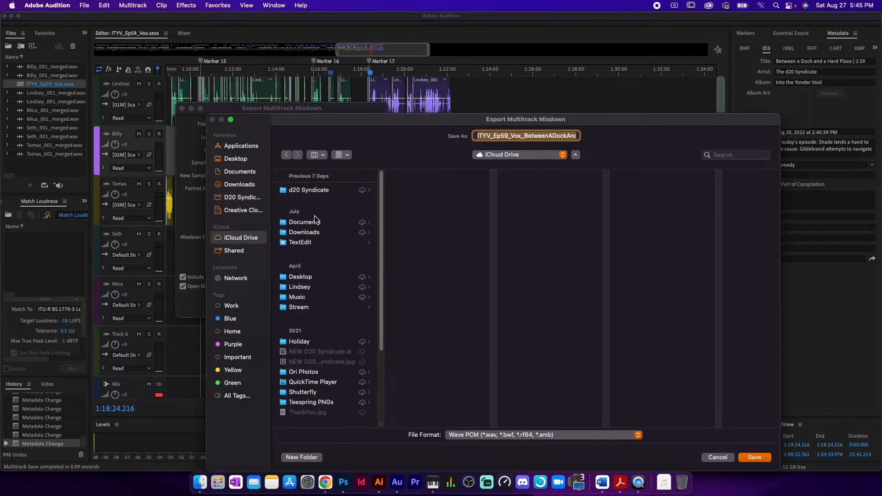
click(328, 192)
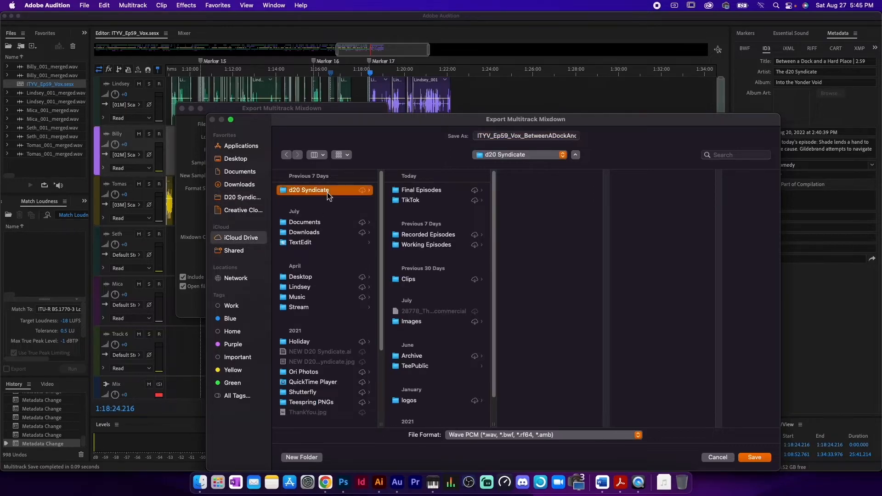
click(422, 192)
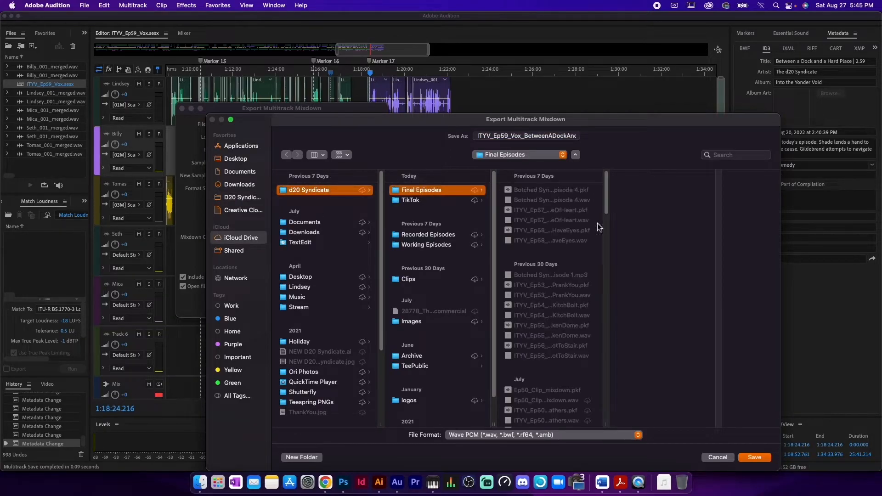
click(754, 458)
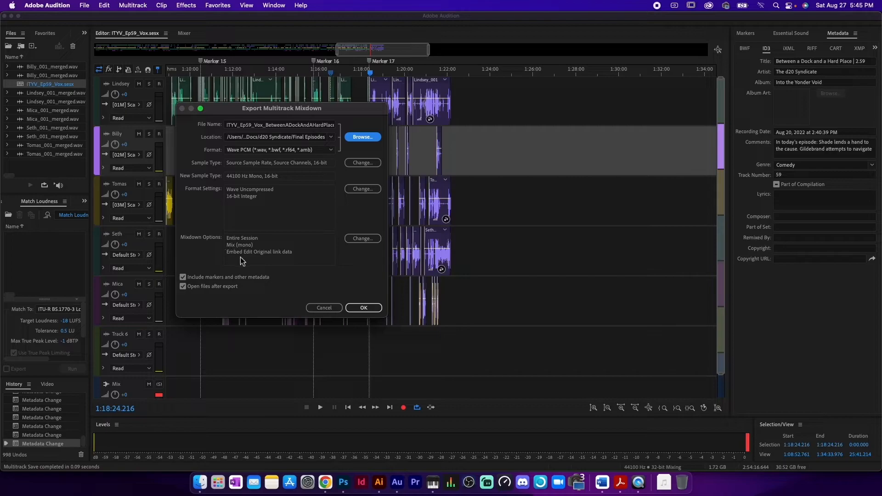
click(362, 310)
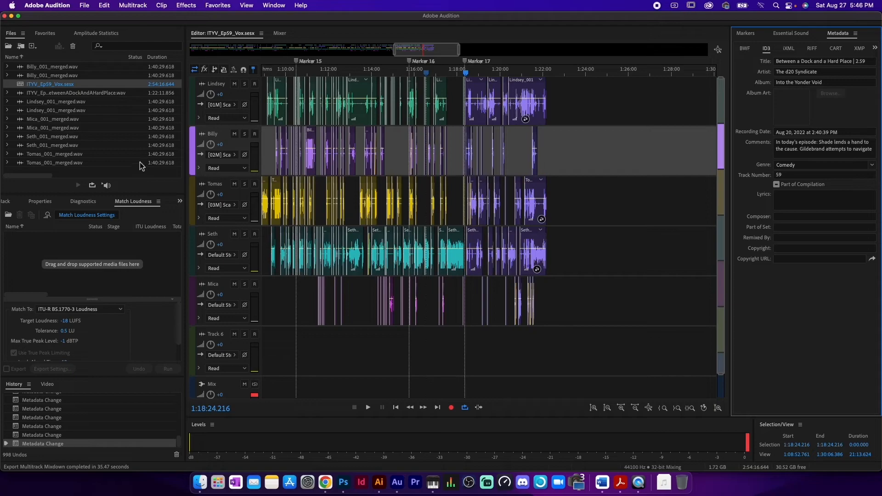
- Close the session and all merged recordings, keeping only the exported mixdown file open
click(90, 139)
key(super+a)
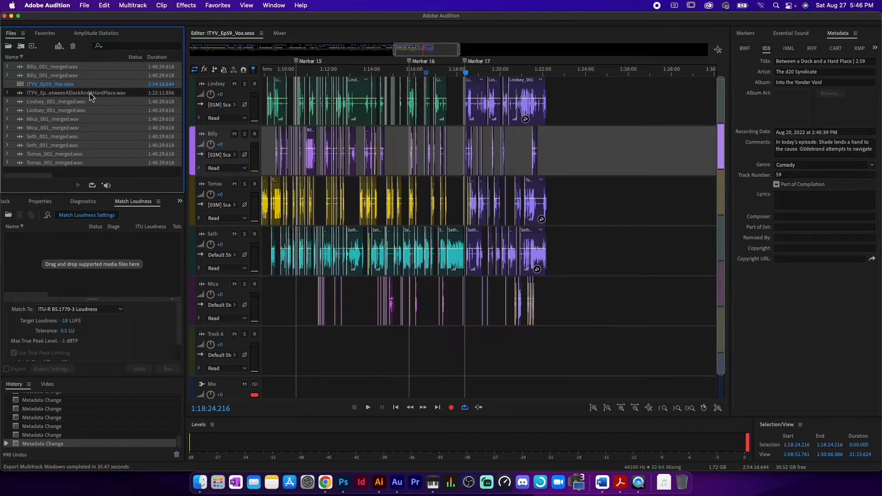
right_click(97, 82)
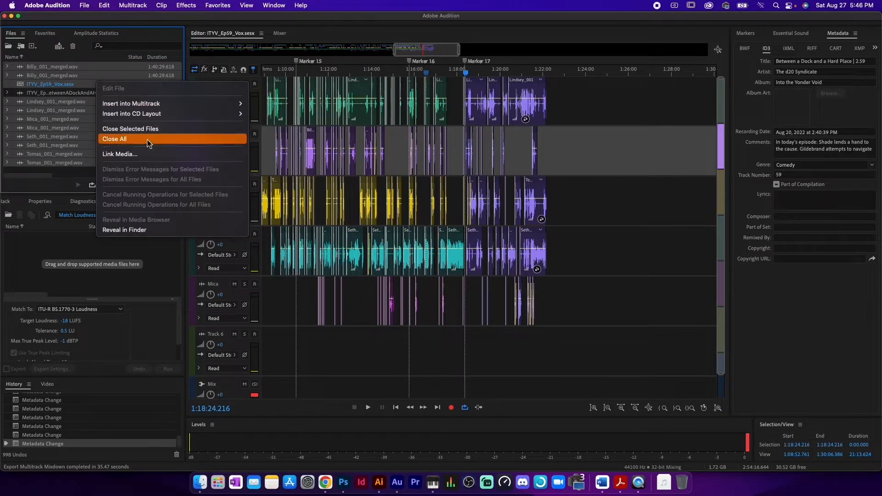
click(126, 132)
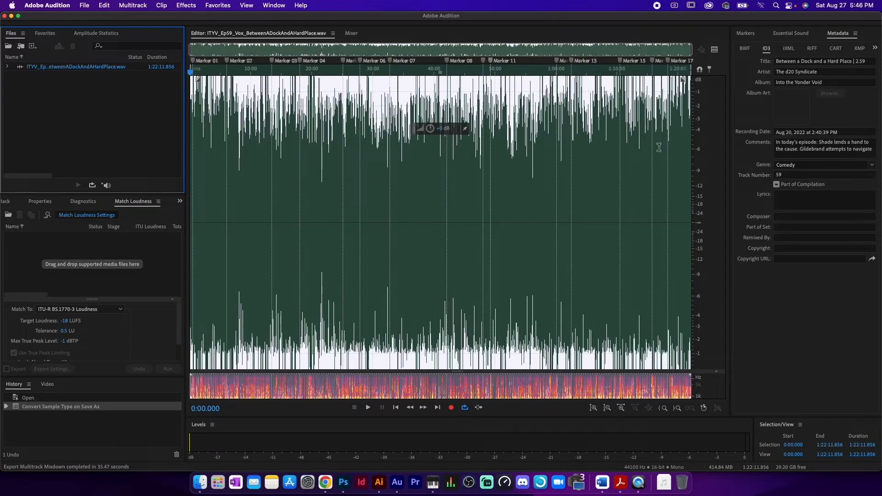
- Load the d20 Syndicate preset into the Effects Rack for the exported mixdown
click(180, 200)
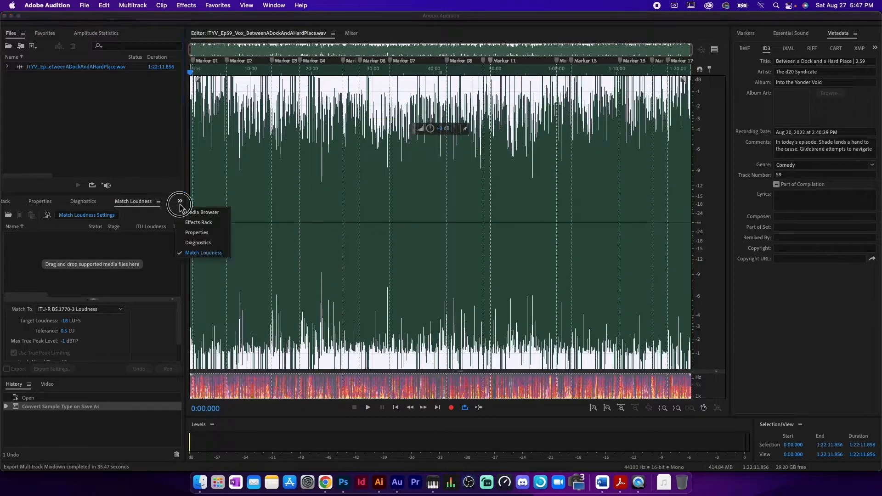
click(196, 223)
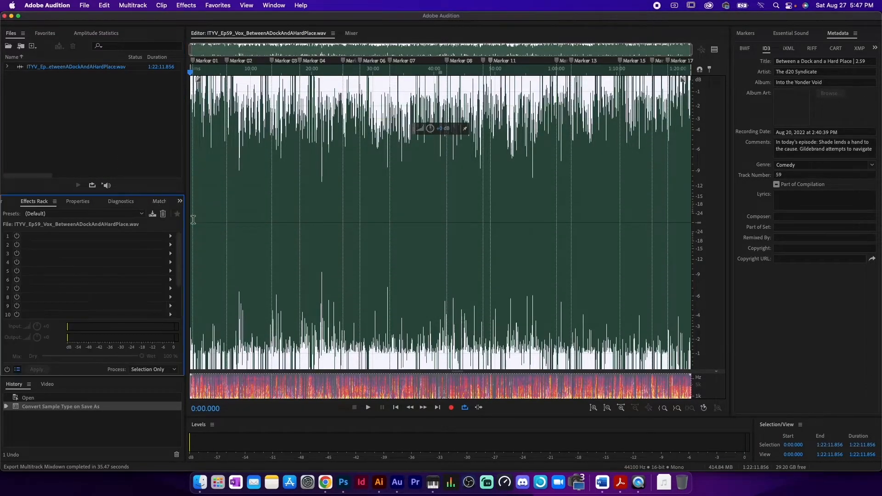
click(128, 214)
scroll(110, 321, down, 10)
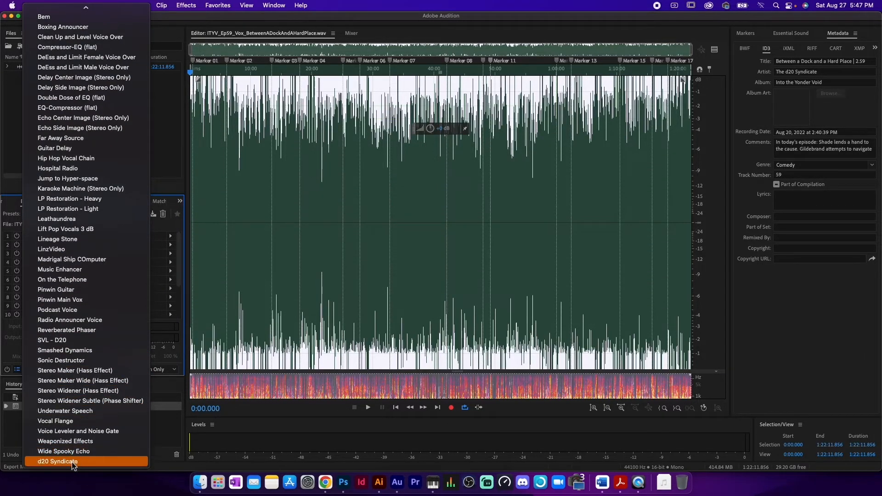
click(73, 461)
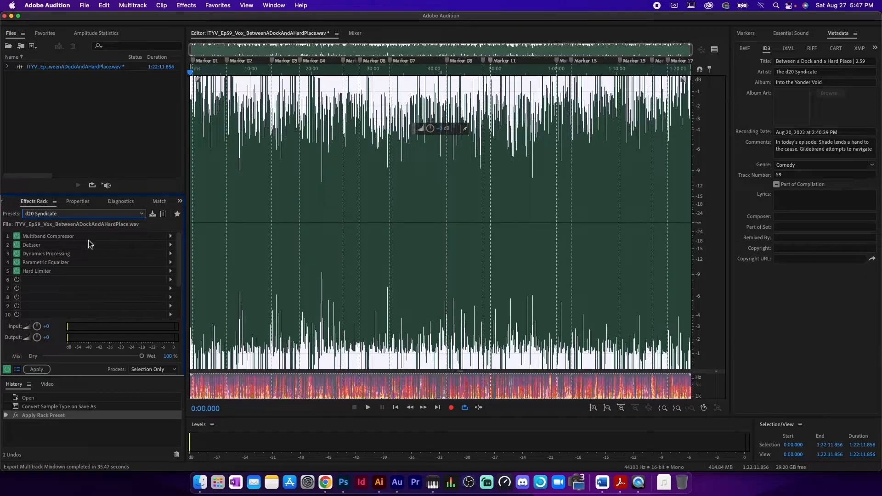
- Review the rack's Multiband Compressor and DeEsser settings, closing each effect window without changes
click(170, 238)
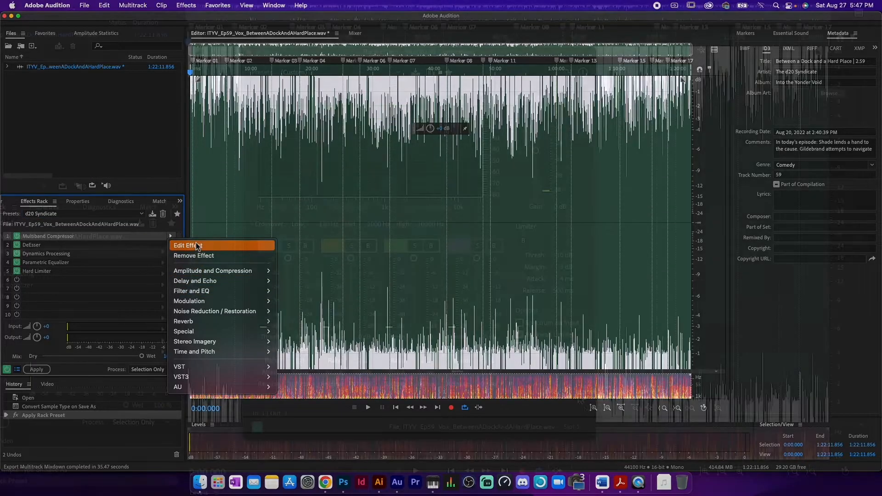
click(195, 243)
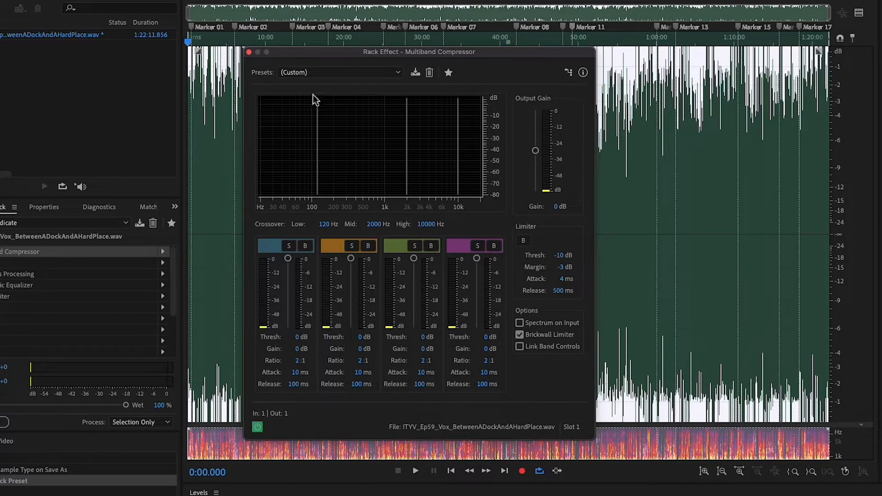
click(248, 51)
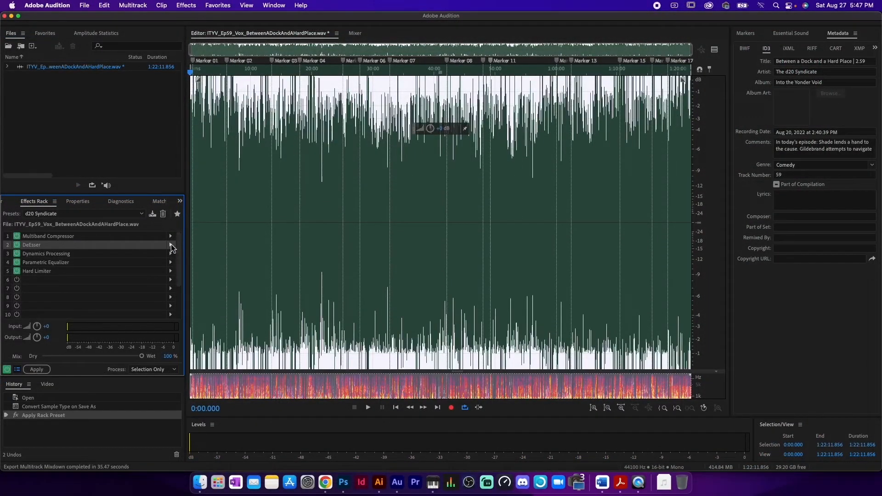
click(171, 245)
click(183, 254)
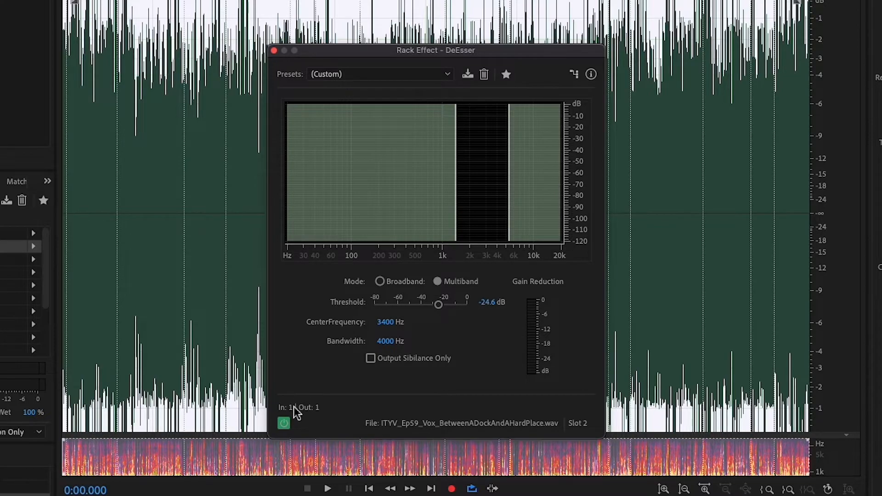
click(274, 50)
- Examine the Dynamics Processing effect's curve and its attack and release settings, and close it
click(171, 253)
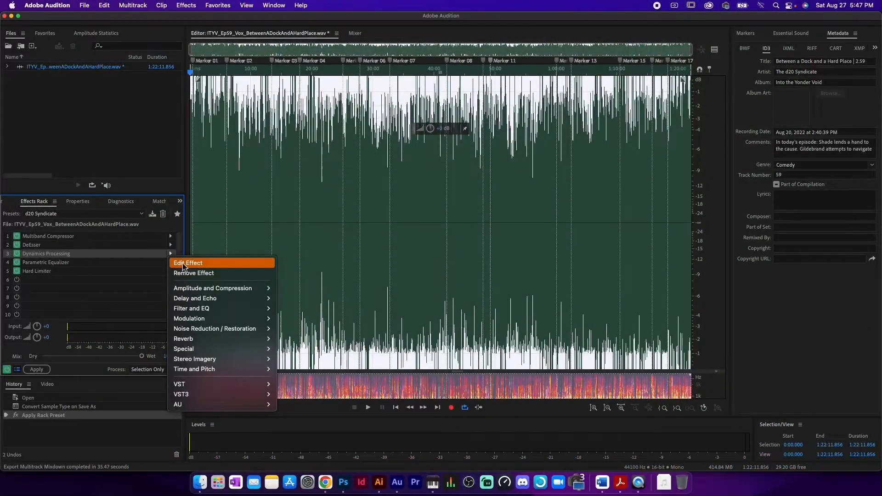
click(188, 263)
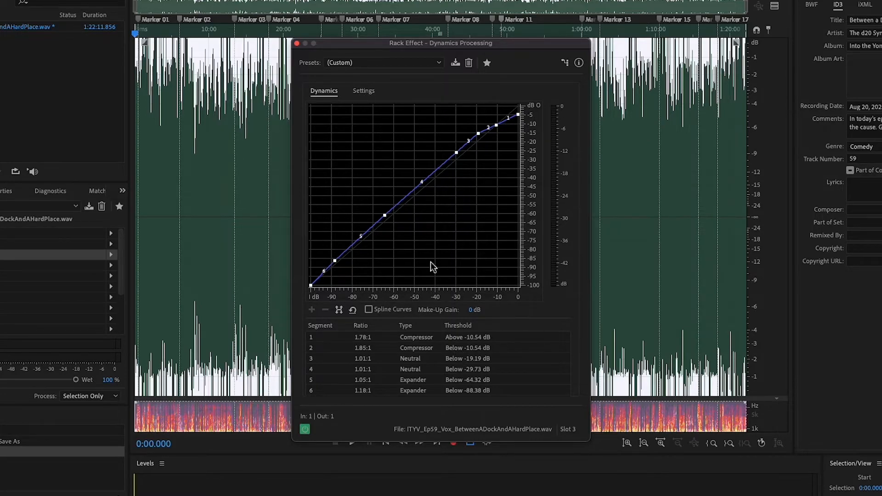
click(365, 94)
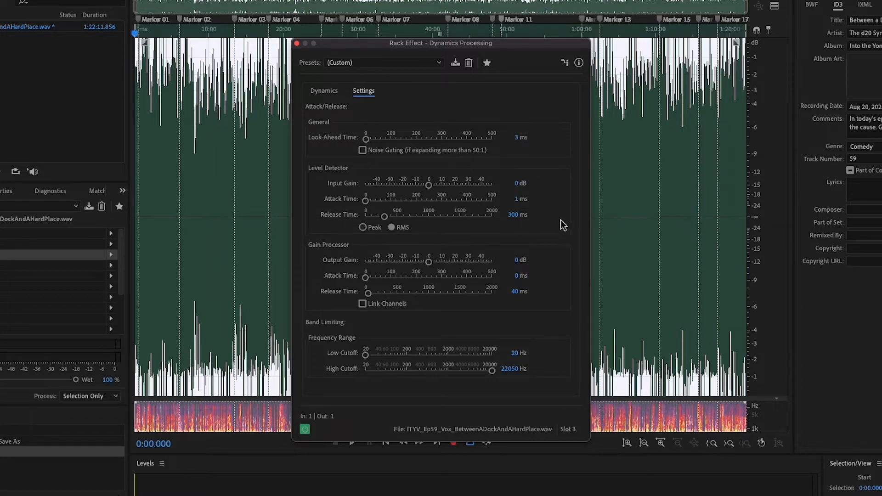
click(297, 43)
- Review the Parametric Equalizer curve and the Hard Limiter settings in the rack, closing each effect window
click(110, 265)
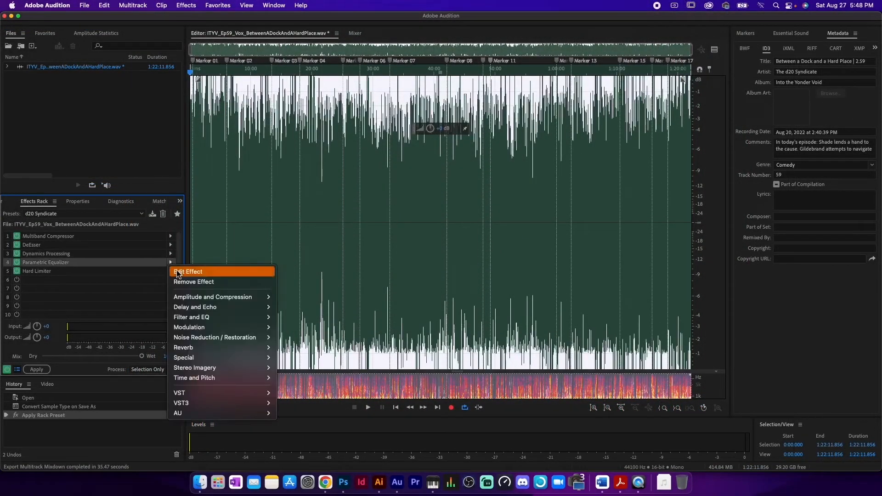
click(177, 273)
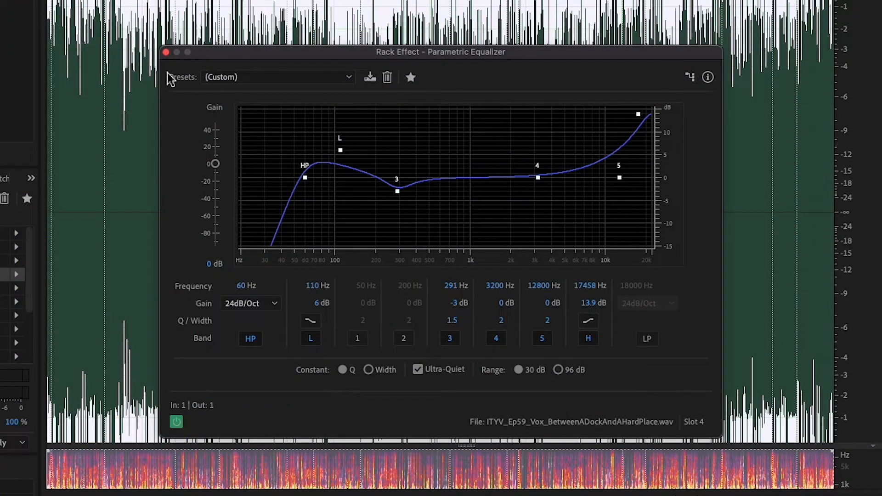
click(166, 52)
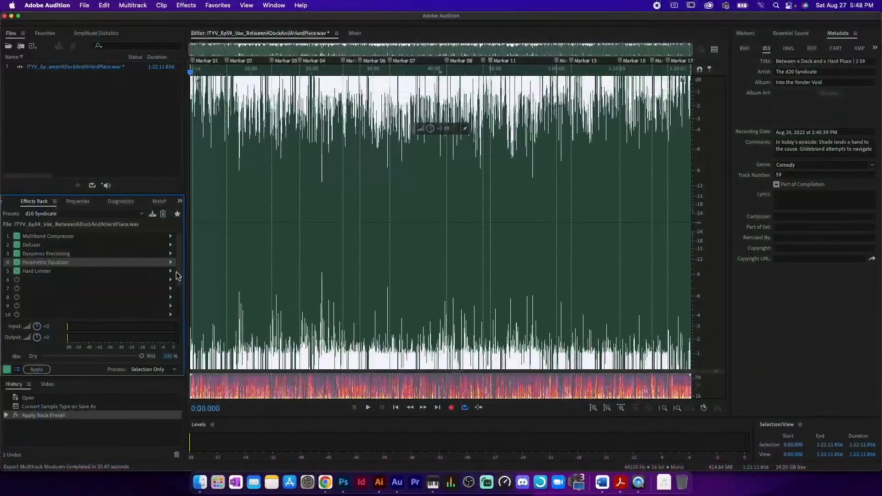
click(170, 271)
click(194, 283)
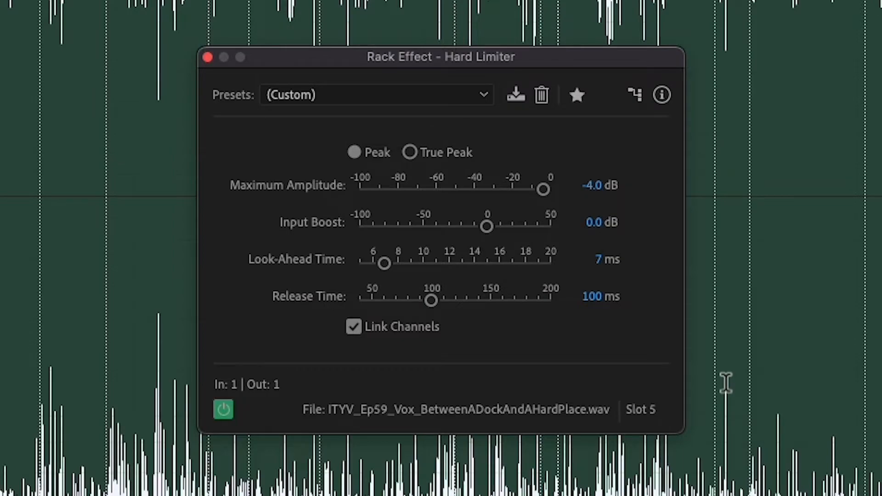
click(208, 57)
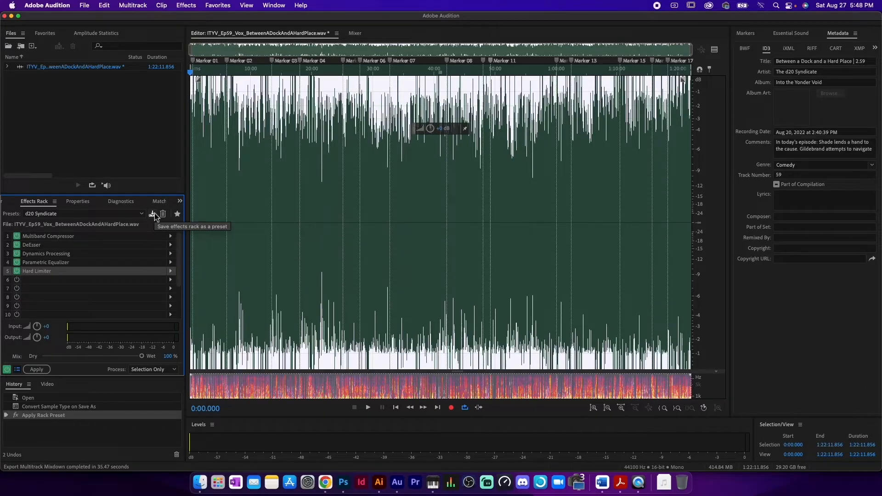
- Select the entire mixdown waveform, apply the effects rack to it and save the file
click(278, 299)
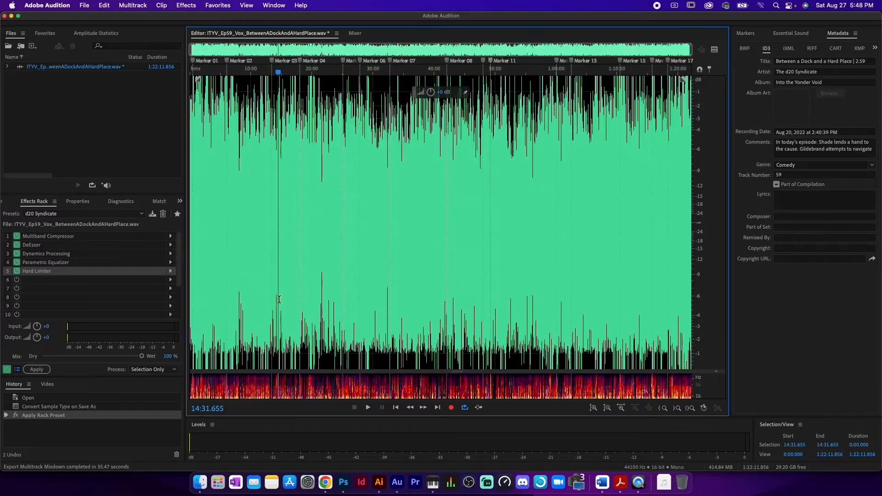
key(super+a)
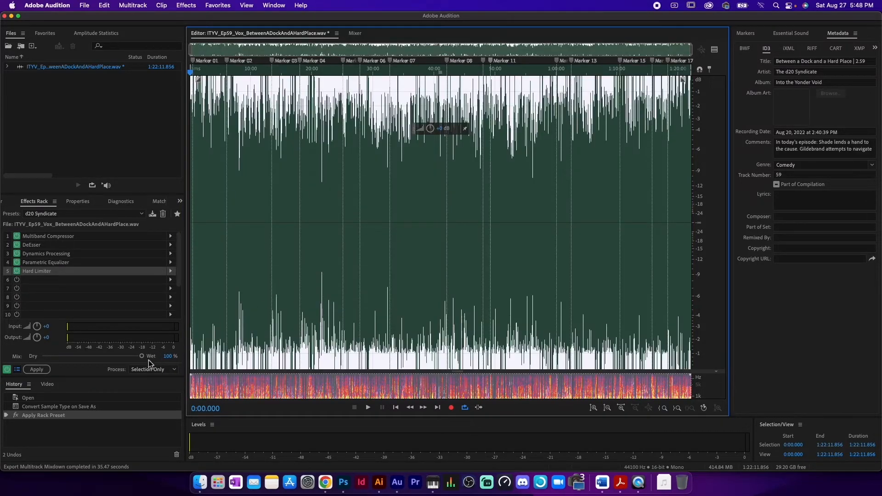
click(33, 370)
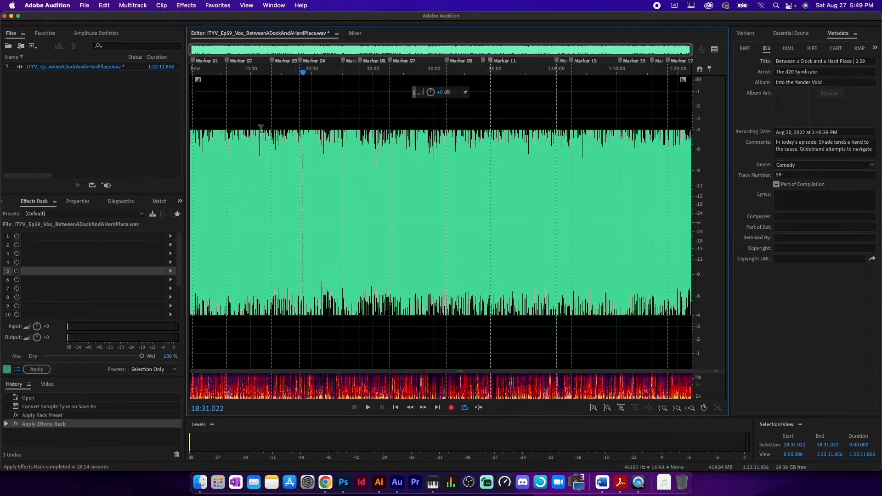
key(super+s)
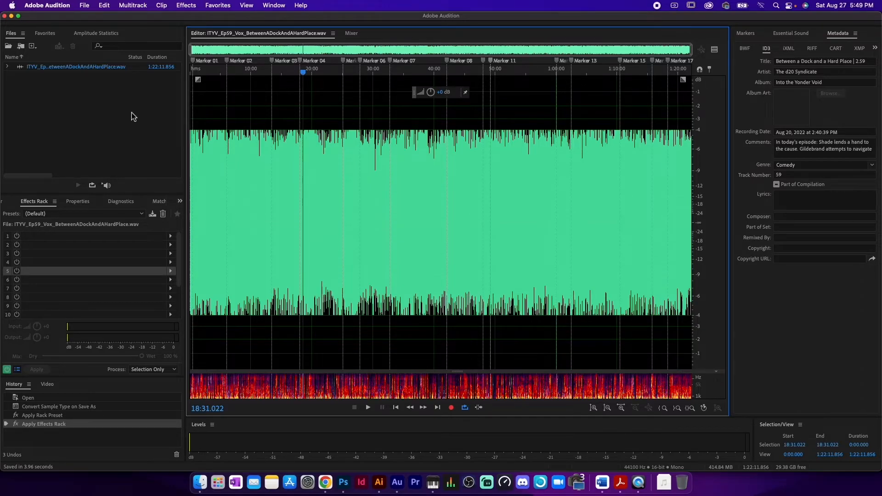
- Show the Match Loudness settings and add the processed mixdown file to the loudness list
click(179, 201)
click(180, 202)
click(180, 201)
click(202, 253)
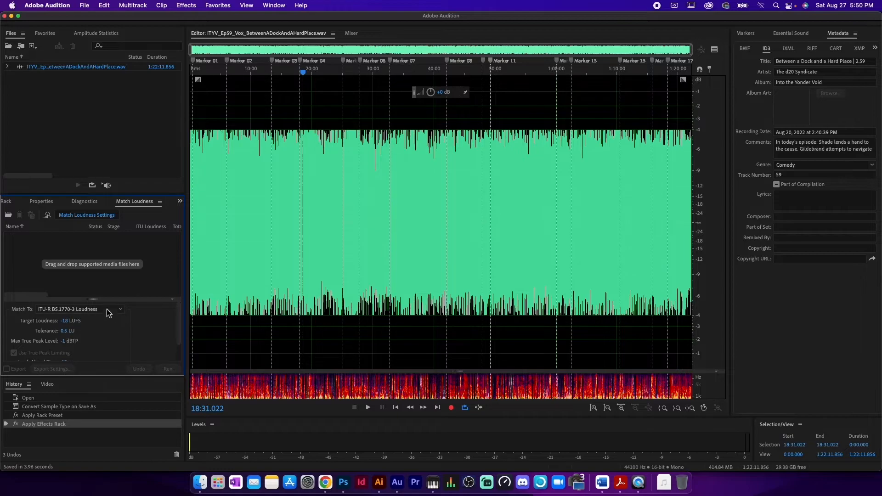
drag(80, 67, 114, 256)
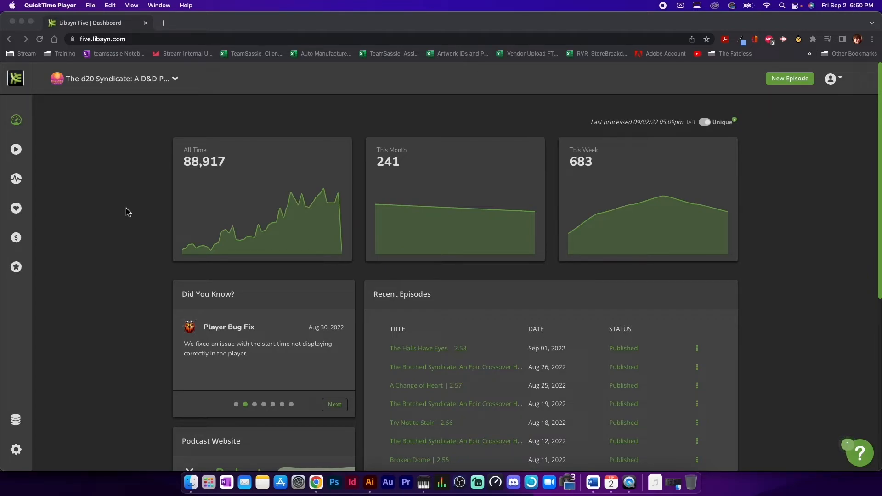
- Switch to Libsyn in Chrome and open September 8, 2022 in the Social Destinations calendar
click(17, 211)
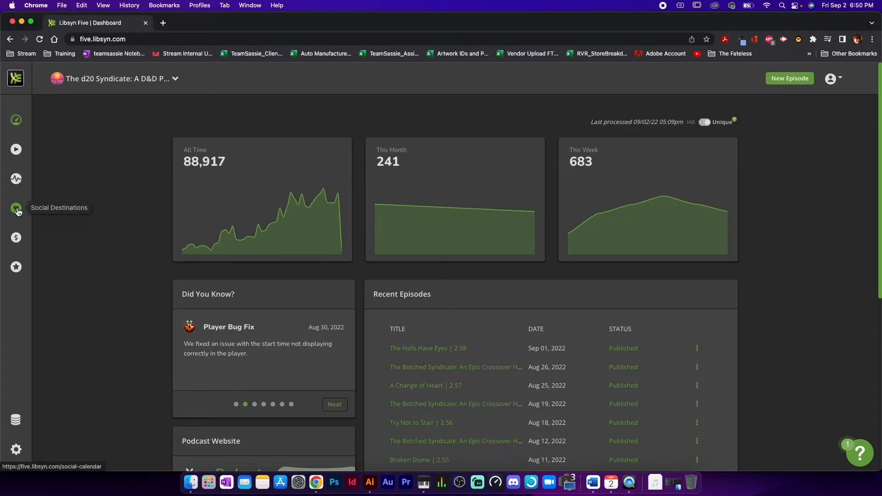
click(17, 211)
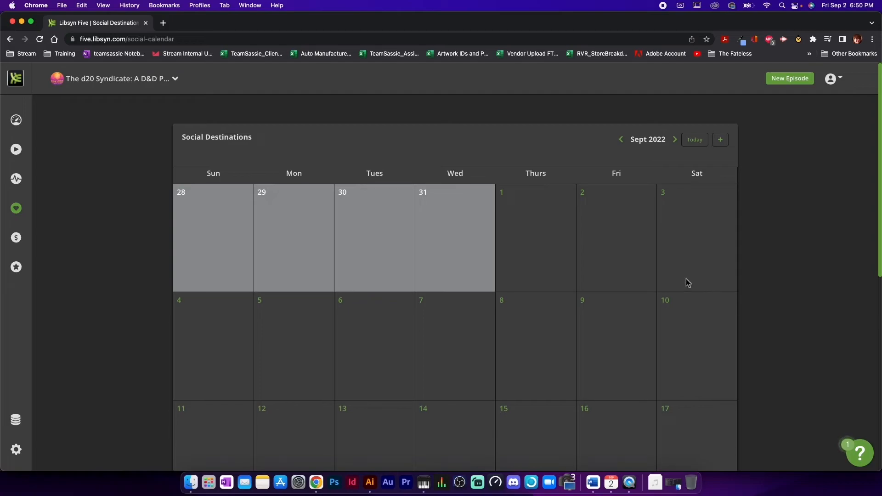
scroll(688, 283, down, 2)
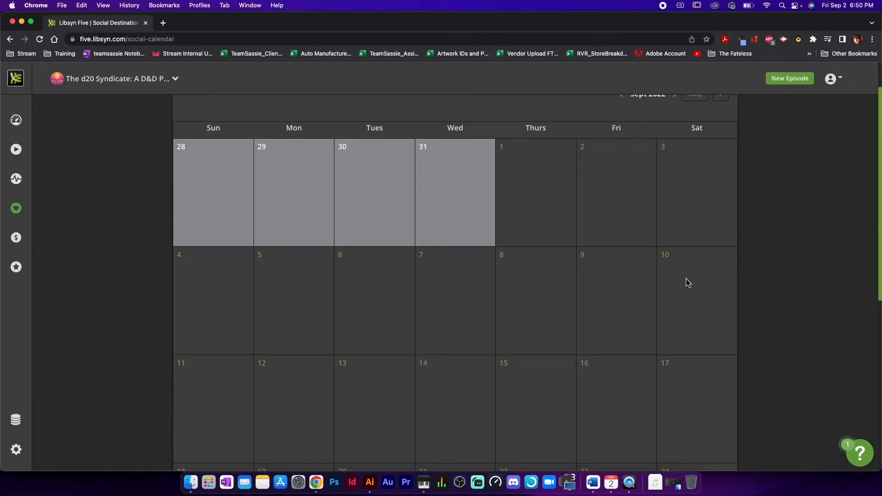
scroll(593, 297, up, 2)
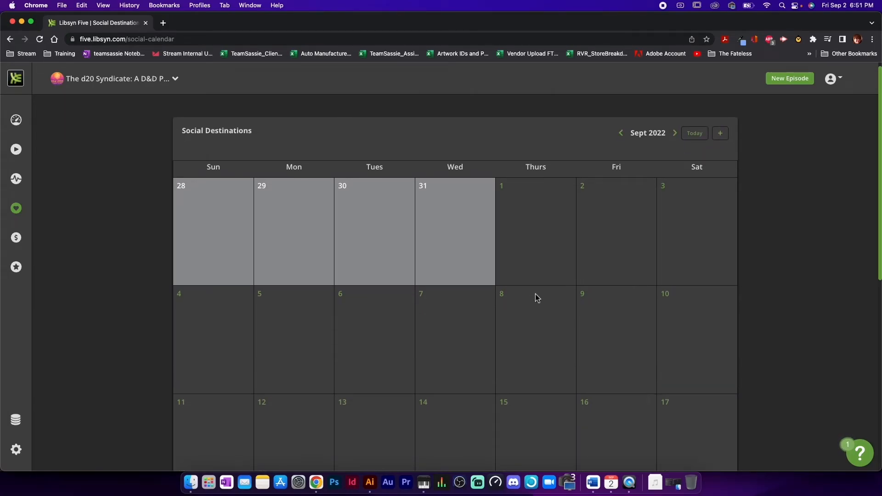
scroll(533, 262, down, 3)
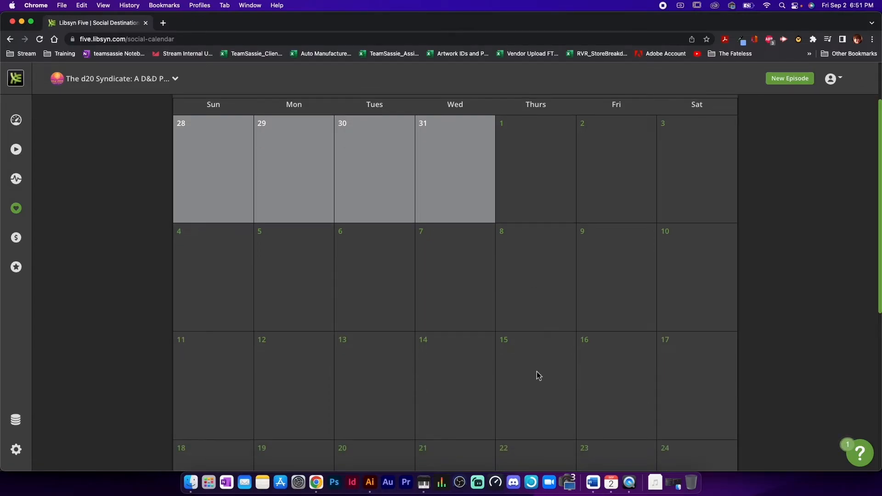
scroll(538, 374, down, 6)
scroll(536, 376, up, 8)
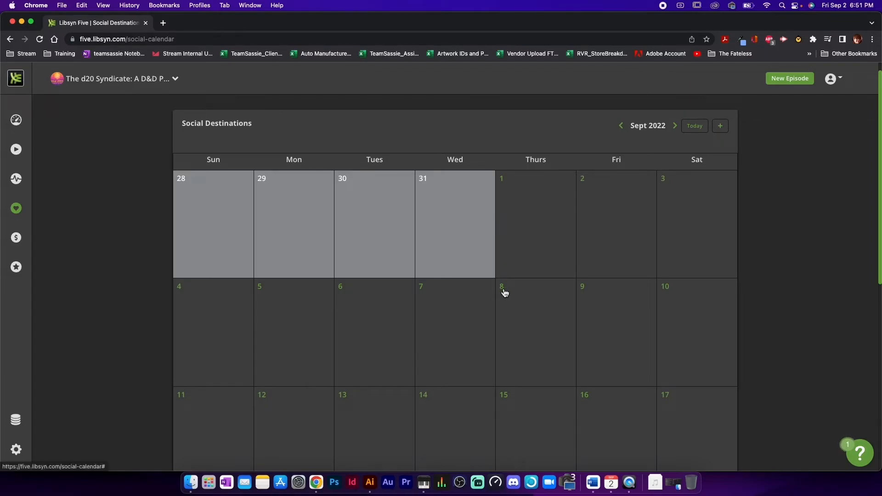
scroll(505, 293, down, 2)
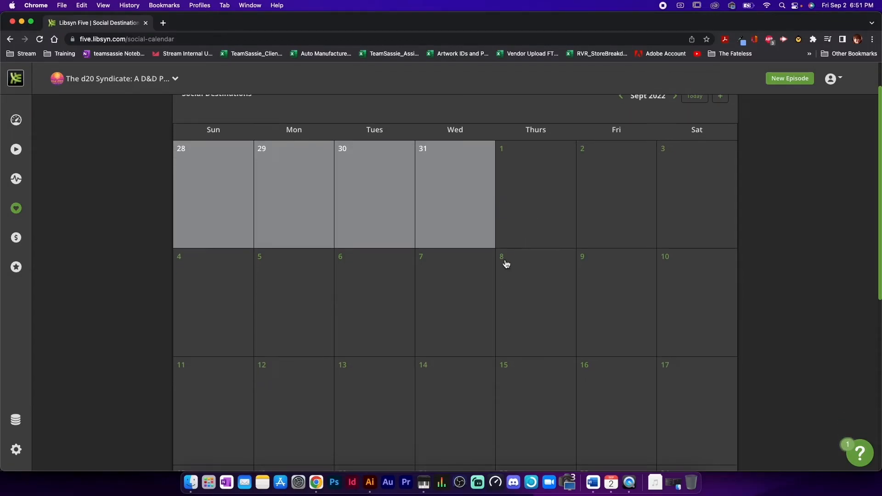
click(502, 257)
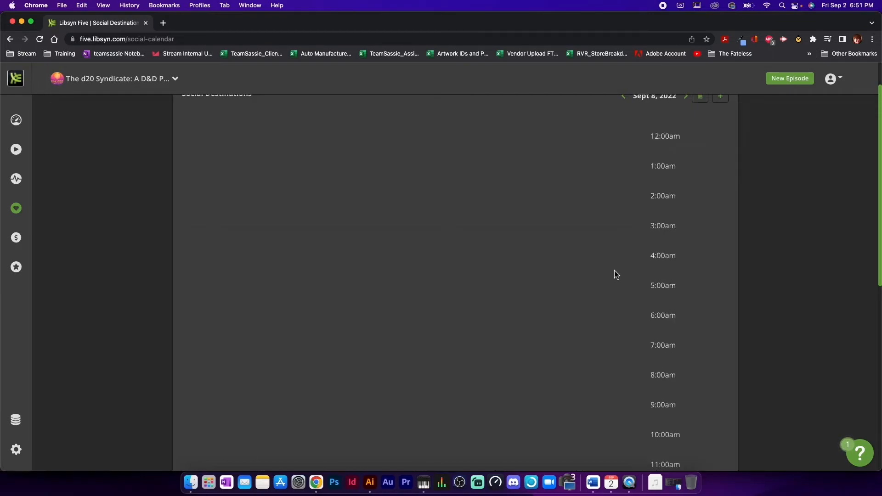
scroll(623, 192, down, 3)
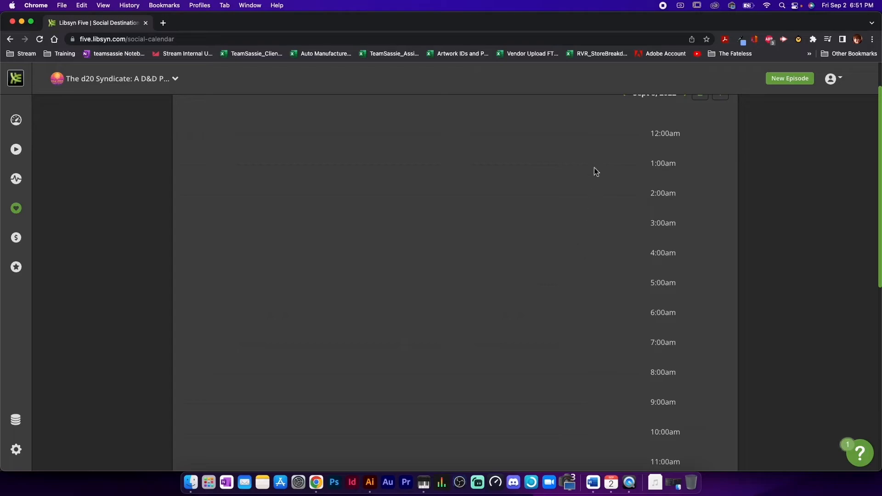
scroll(666, 243, up, 3)
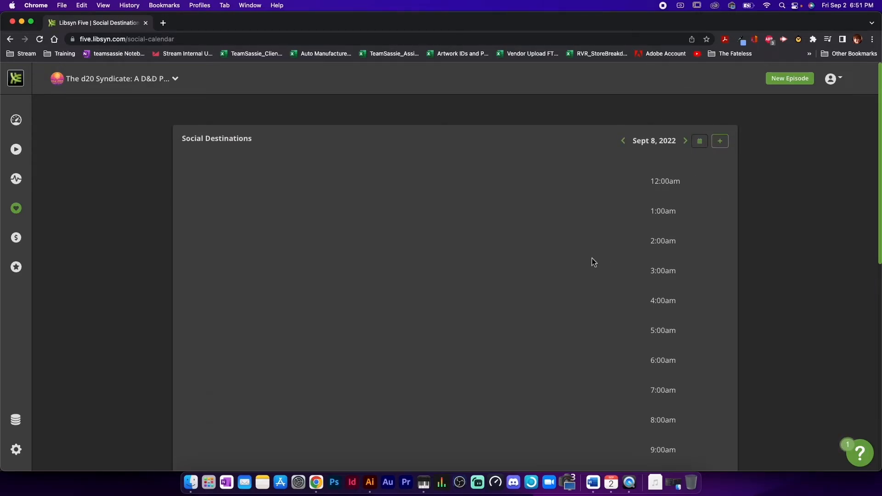
- Start a new social post to Facebook OnPublish with a publish date of 9/8/22, 9:00 AM
click(528, 279)
click(516, 120)
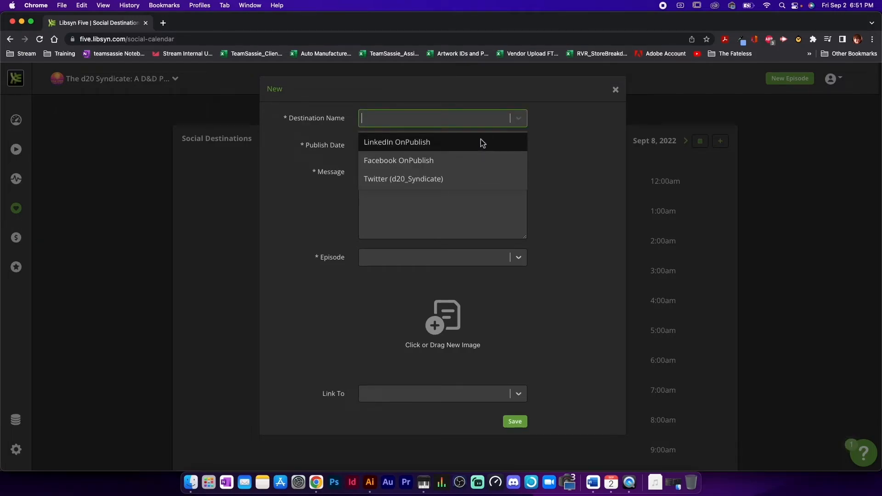
click(412, 164)
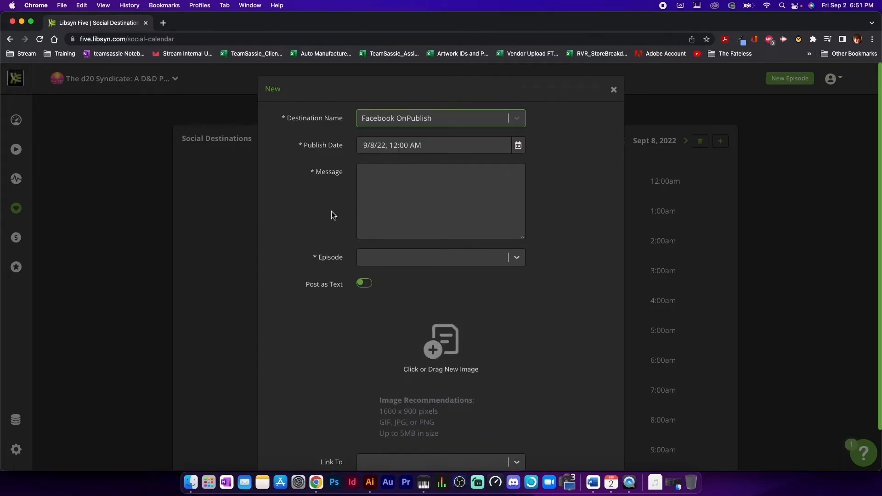
click(519, 147)
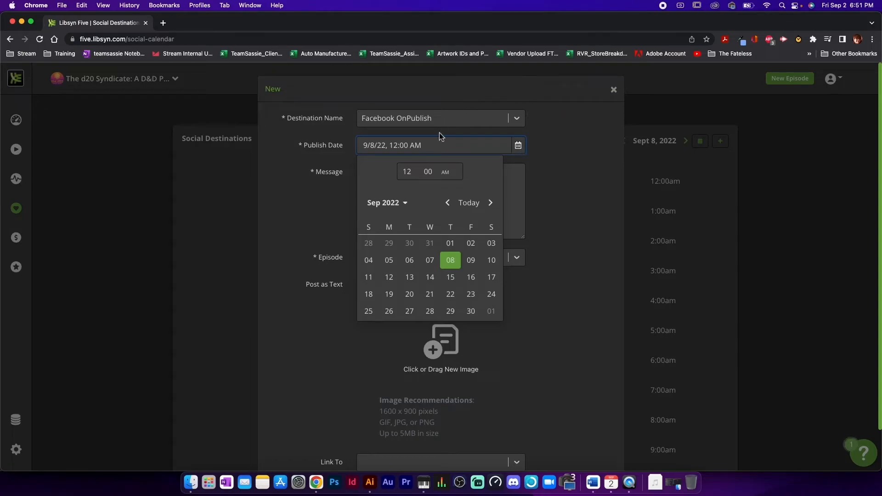
click(406, 173)
text(9)
click(450, 270)
click(442, 170)
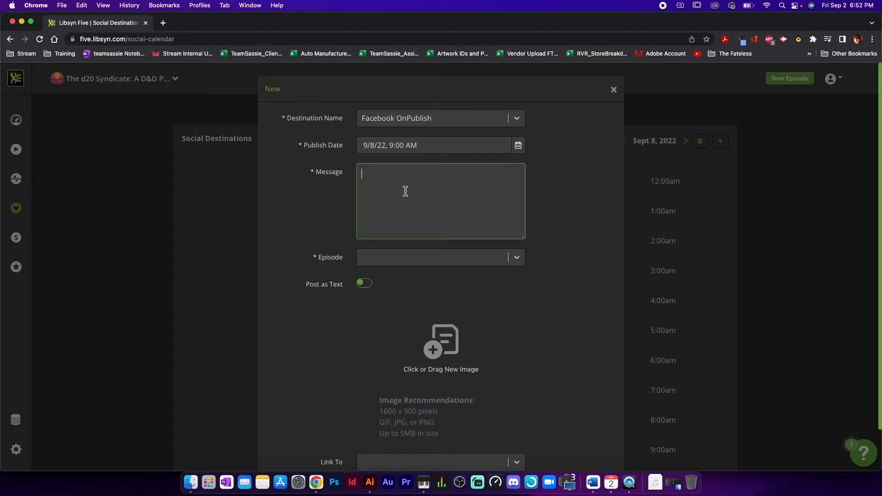
- Assign the episode The Halls Have Eyes | 2.58 to the Facebook post and upload YonderVoid_AlbumArt_FB.jpg from the Album Art folder
click(509, 258)
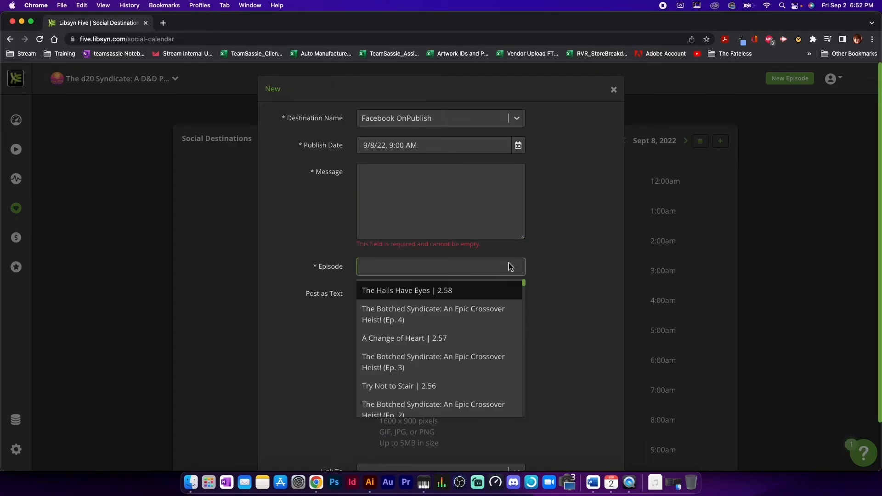
click(439, 289)
scroll(506, 316, down, 2)
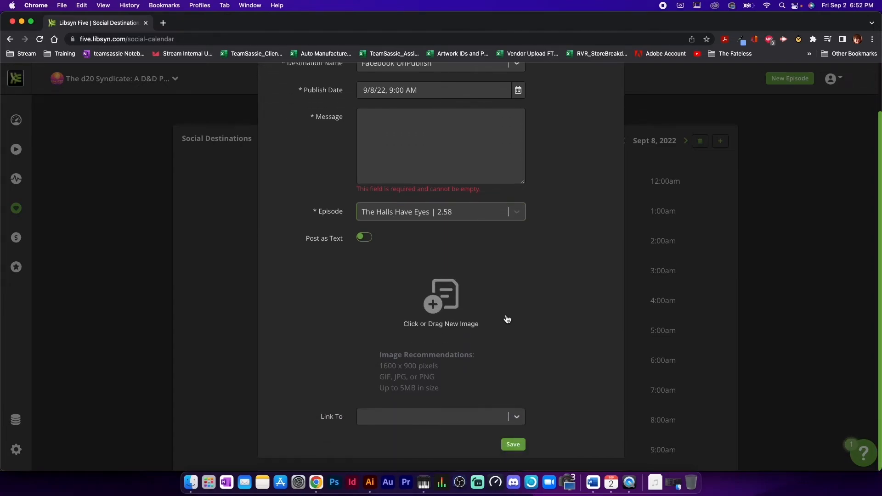
click(431, 305)
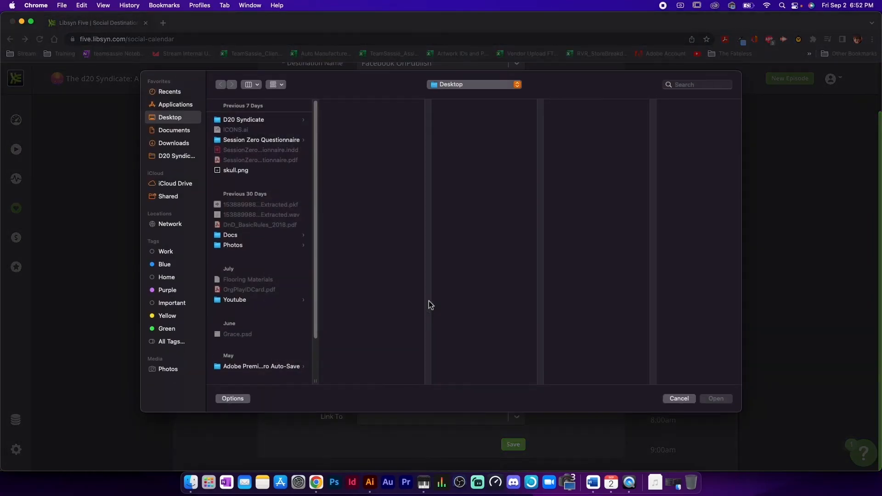
drag(428, 380, 504, 376)
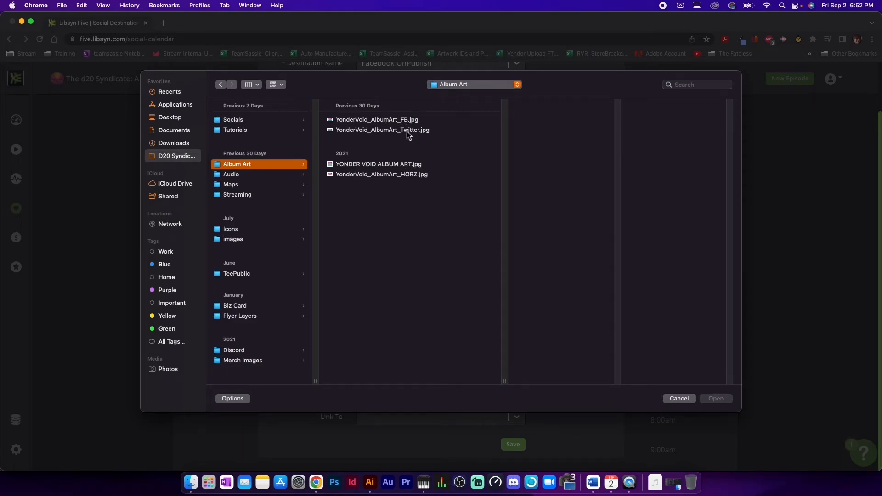
click(361, 121)
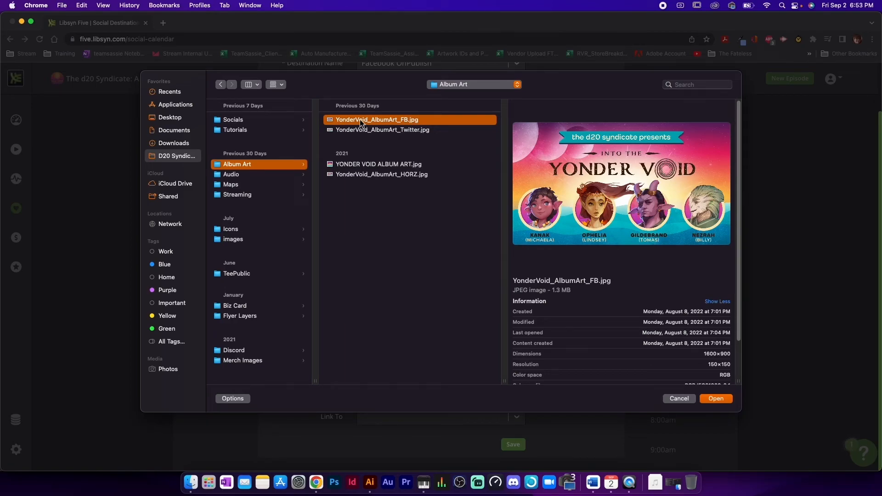
double_click(360, 119)
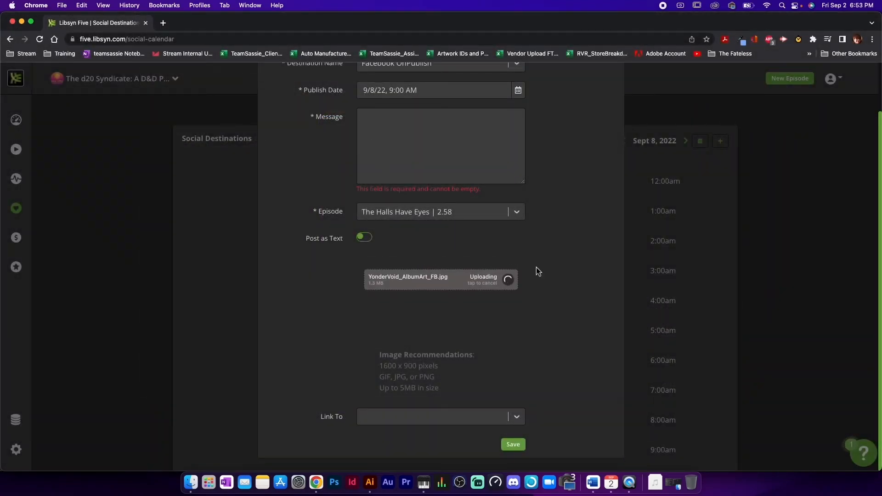
scroll(510, 344, down, 2)
click(511, 416)
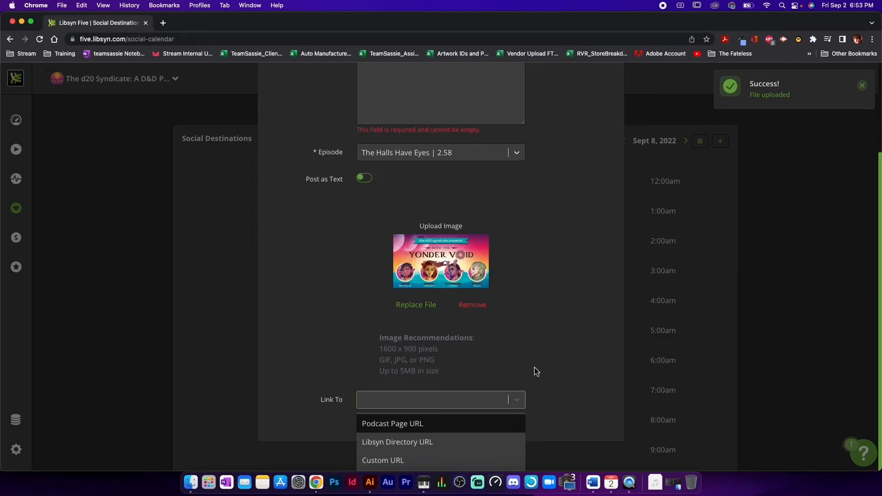
click(417, 461)
scroll(417, 455, down, 1)
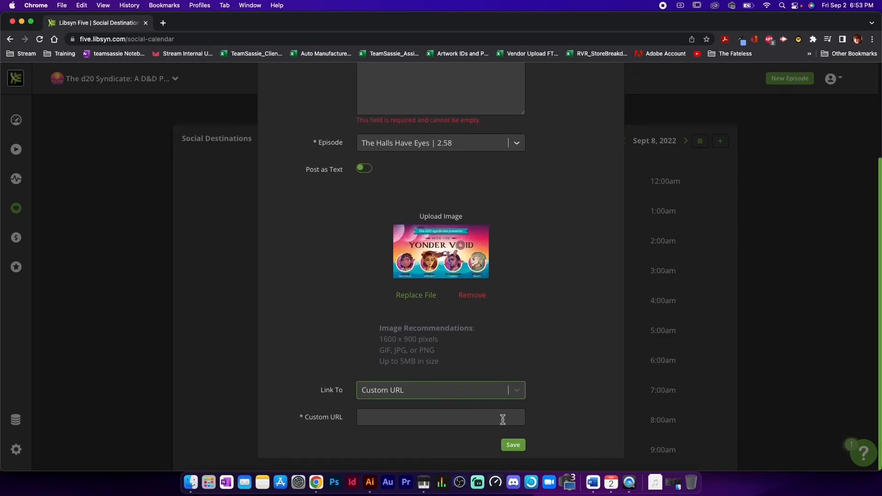
click(422, 417)
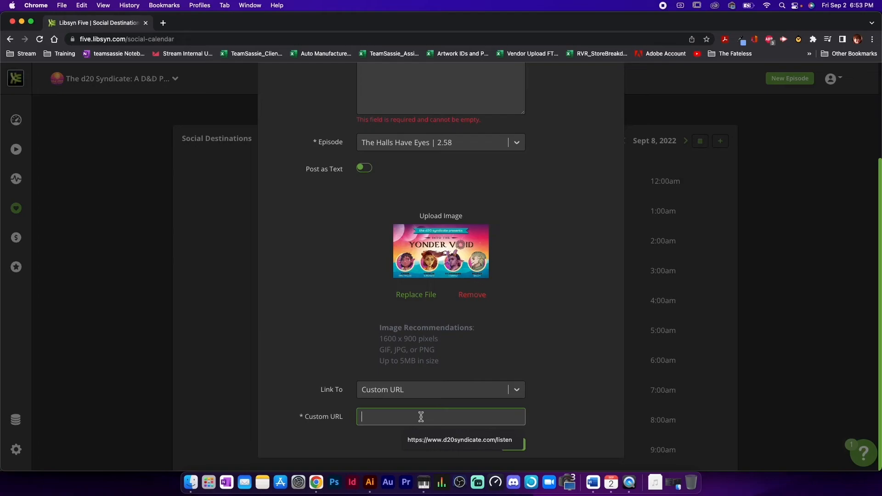
click(432, 440)
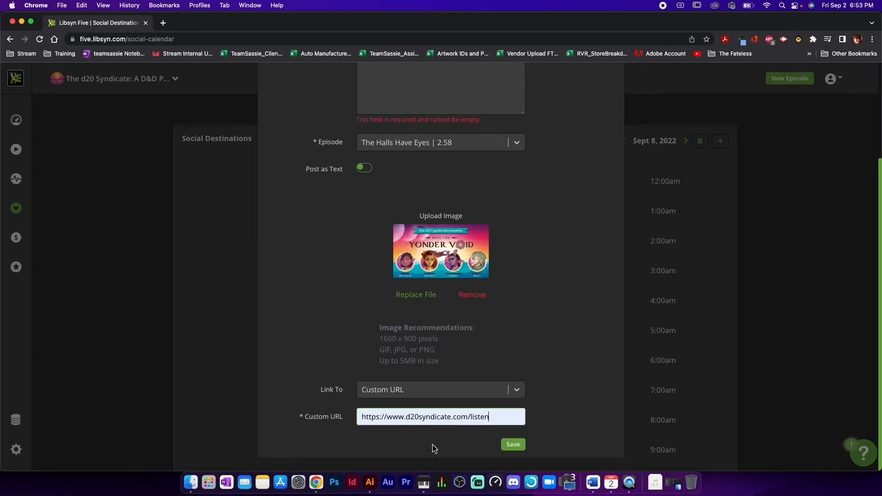
scroll(552, 272, up, 10)
scroll(553, 270, down, 10)
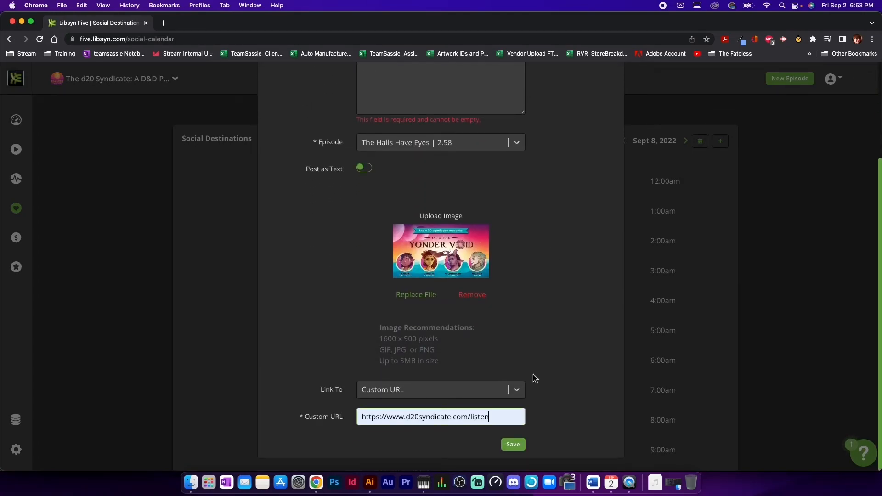
- Fill in the Facebook post's message with the placeholder text "dhdhdhshaha" and save the post
click(512, 444)
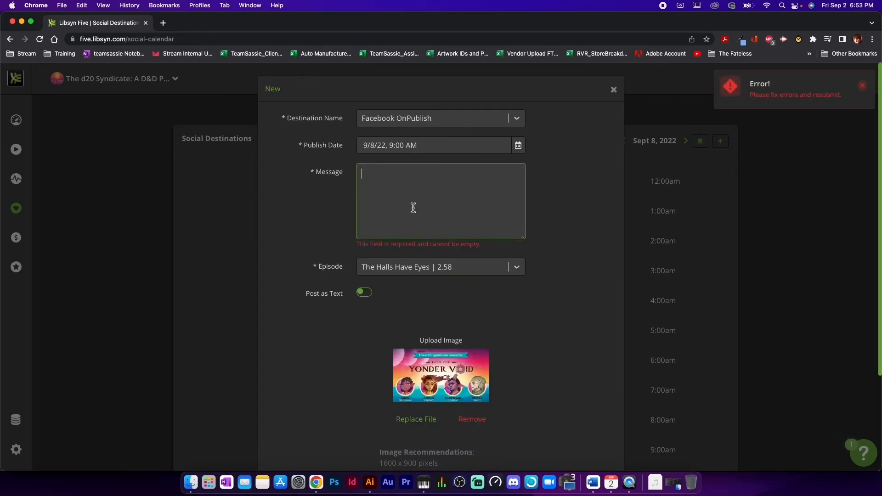
text(dhdhdhshaha)
scroll(565, 349, down, 5)
click(512, 444)
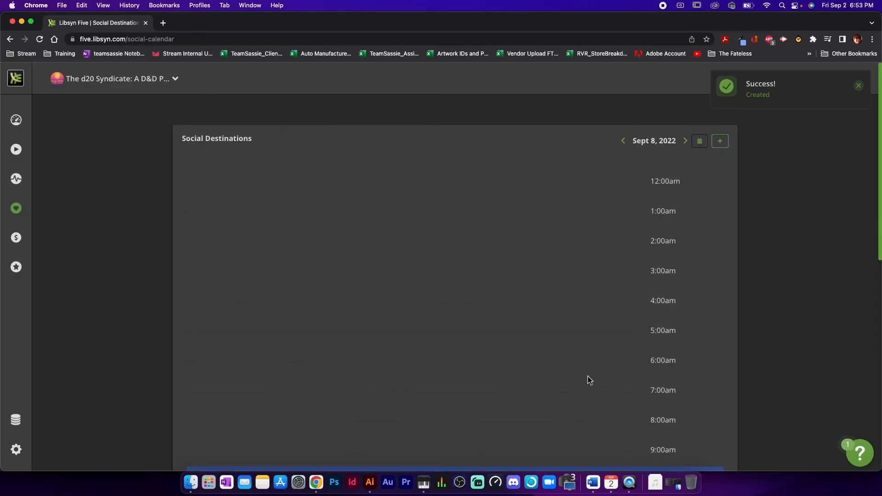
- Preview the scheduled 9:00 AM Facebook post in the September 8 day view and delete it
scroll(588, 377, down, 7)
scroll(538, 330, up, 3)
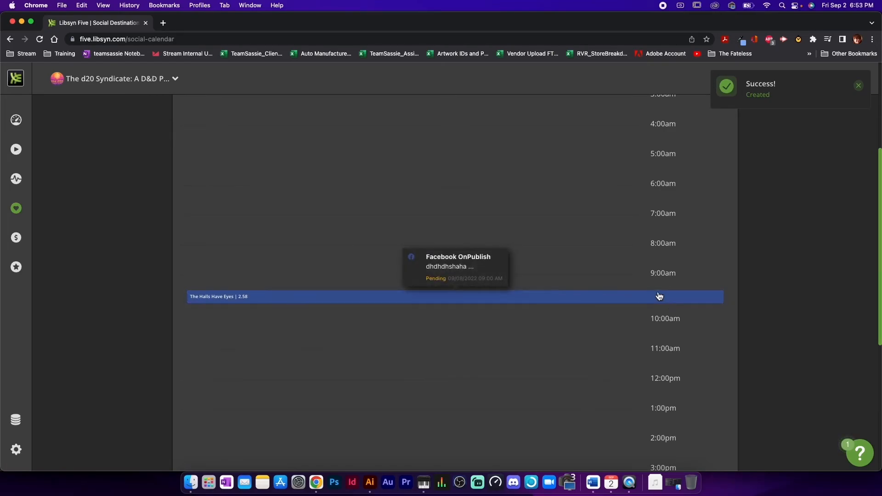
mouse_move(561, 298)
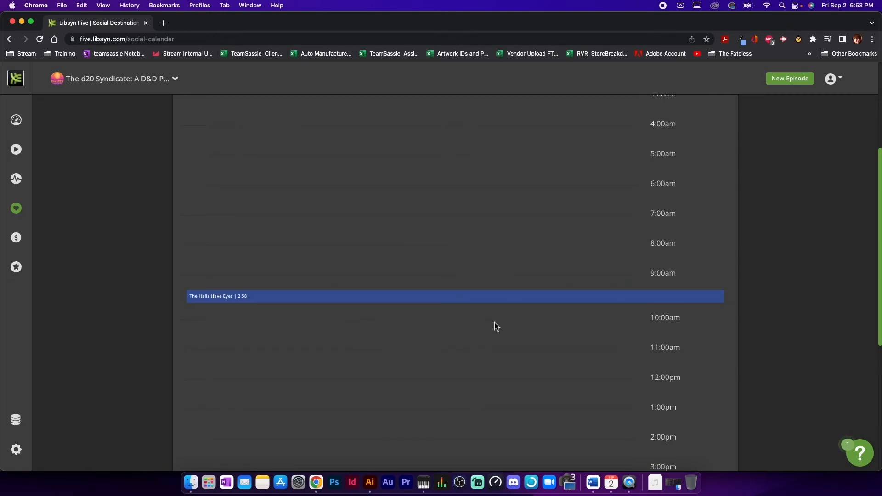
click(611, 297)
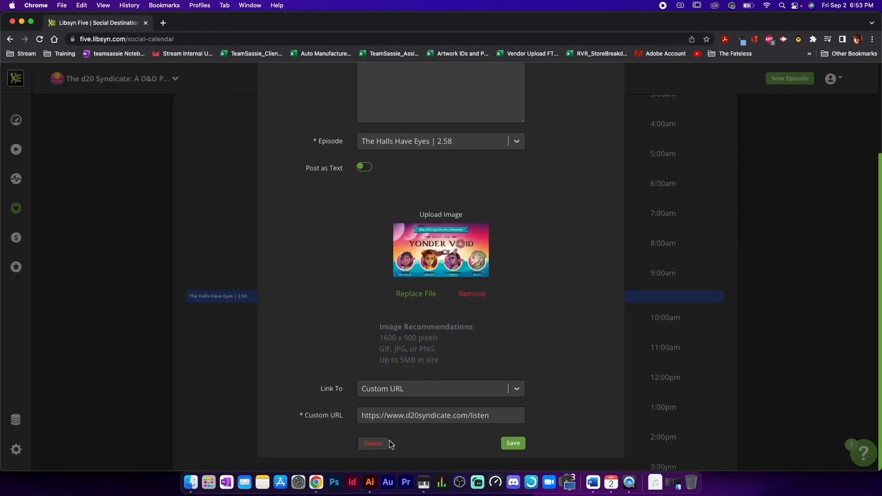
click(373, 444)
click(460, 299)
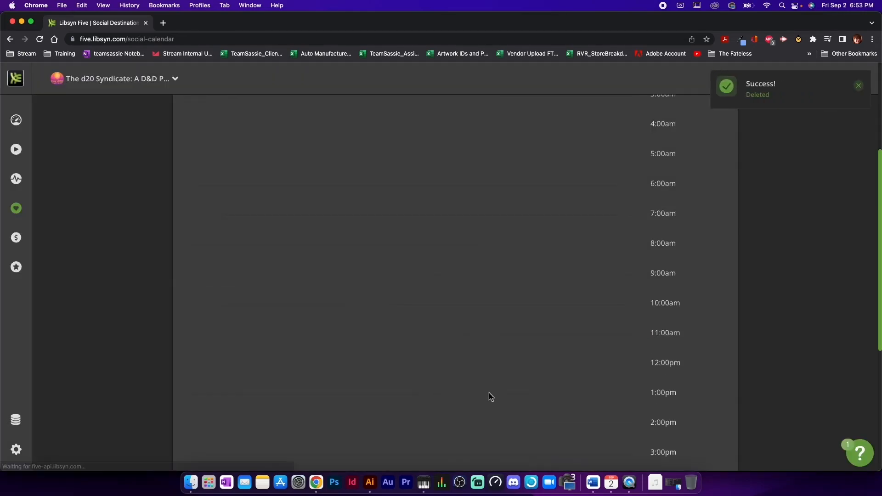
- Start a new social post to Twitter (d20_Syndicate) with a publish date of 9/8/22, 9:00 AM
click(721, 141)
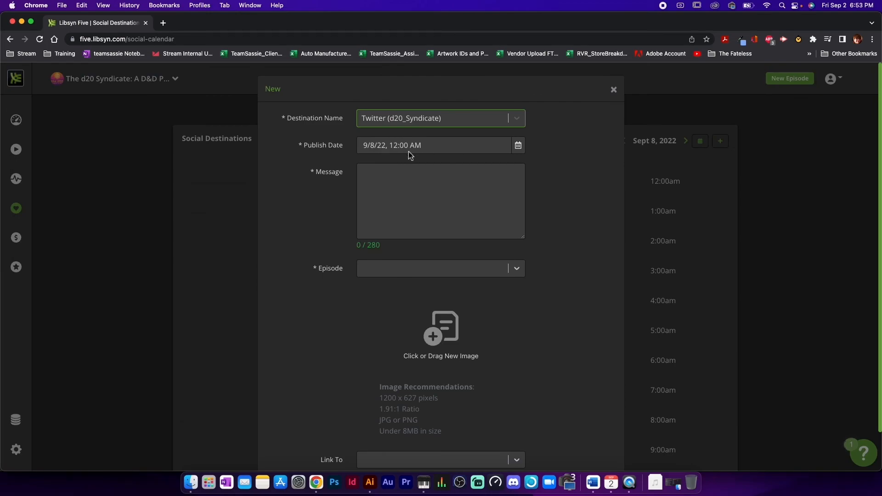
click(518, 146)
click(407, 172)
text(09)
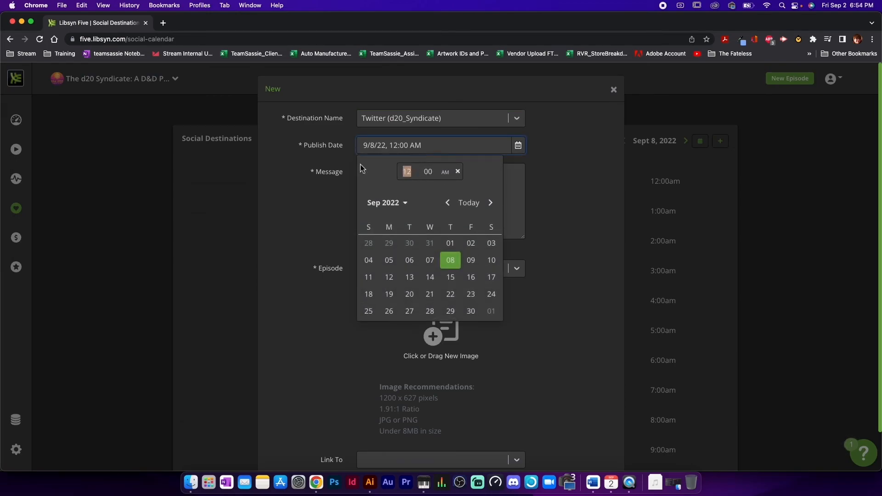
click(320, 195)
- Enter "#dnd #dnd5 #dndpodcast" as the Twitter post's message
click(404, 212)
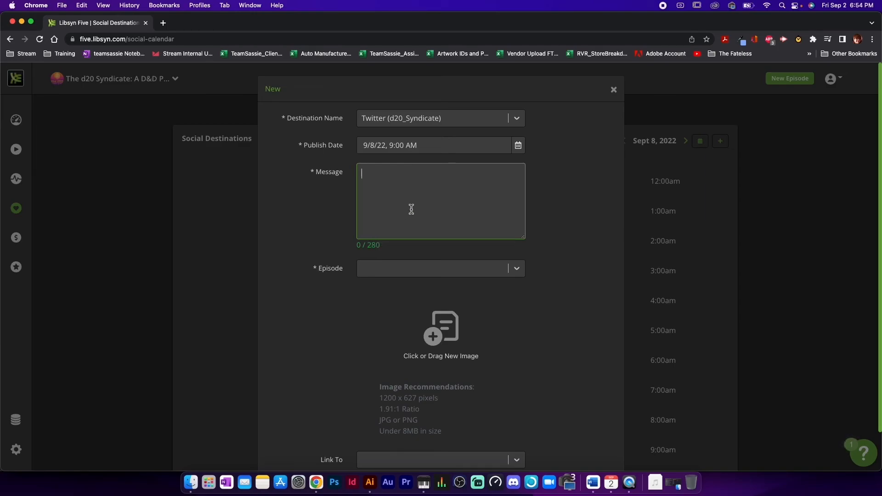
text(#dnd )
text(#dnd)
text(53 #)
text(n)
key(BackSpace)
key(BackSpace)
key(BackSpace)
key(BackSpace)
text(#dndpodcast)
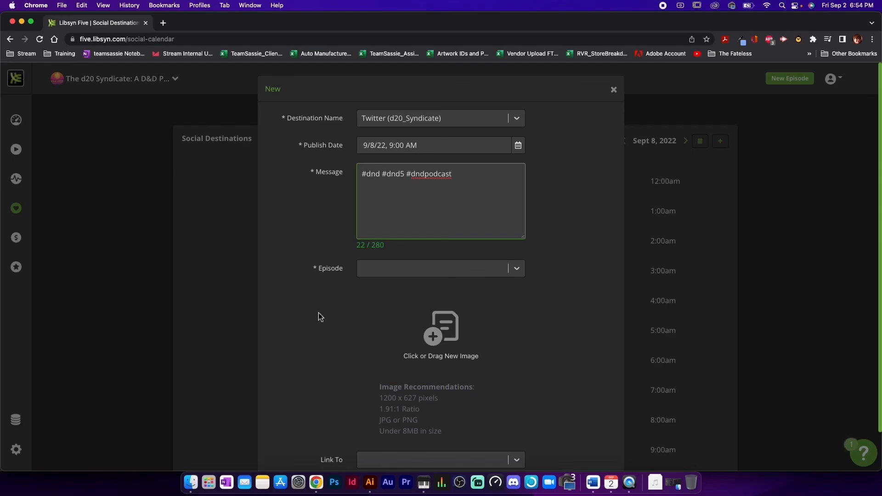
- Assign the episode The Halls Have Eyes | 2.58 to the Twitter post and upload YonderVoid_AlbumArt_Twitter.jpg as its image
click(420, 269)
click(401, 293)
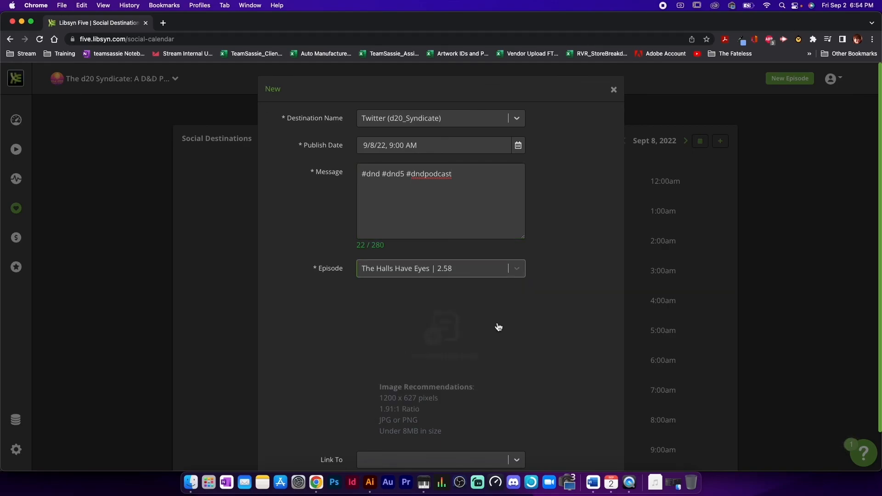
scroll(498, 327, down, 2)
click(449, 291)
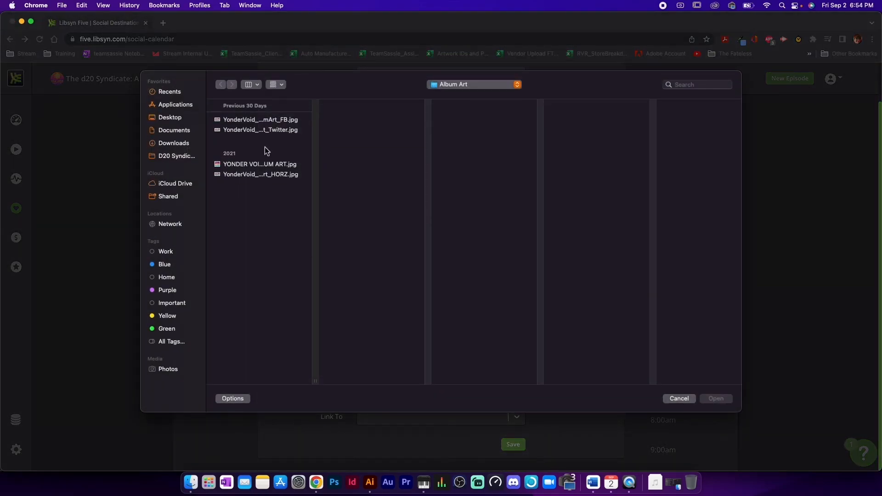
click(272, 133)
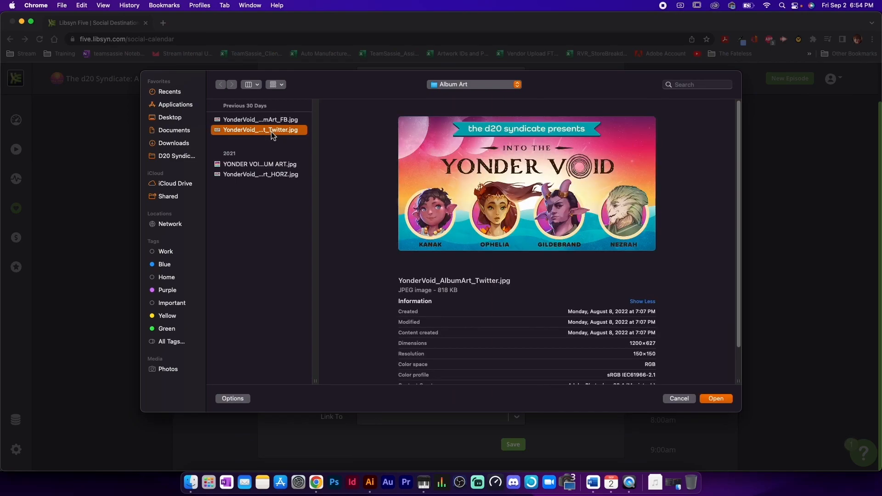
double_click(271, 132)
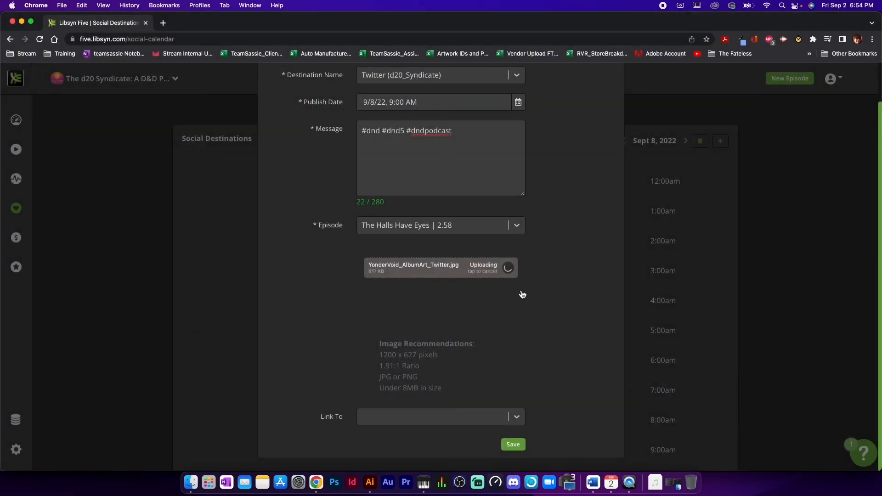
click(448, 417)
click(415, 459)
click(425, 421)
click(460, 440)
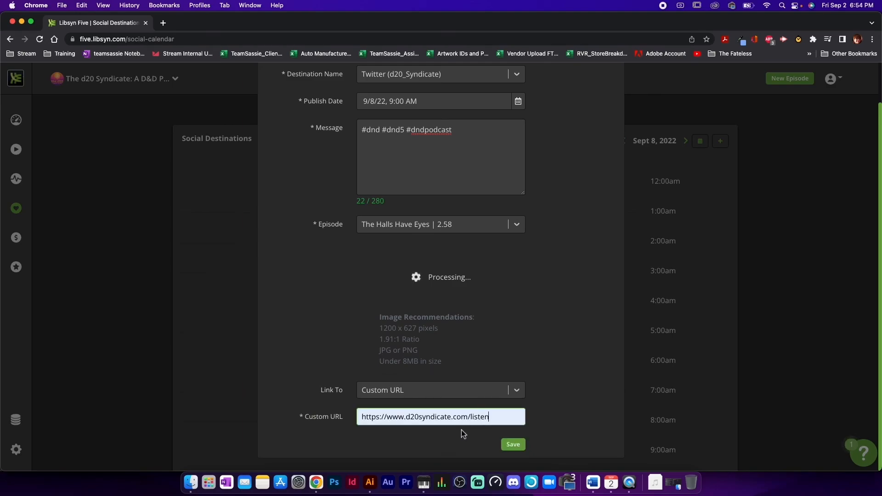
click(513, 444)
- Return the social calendar to the September 2022 month view and open the scheduled Twitter post on the 8th
scroll(489, 337, down, 5)
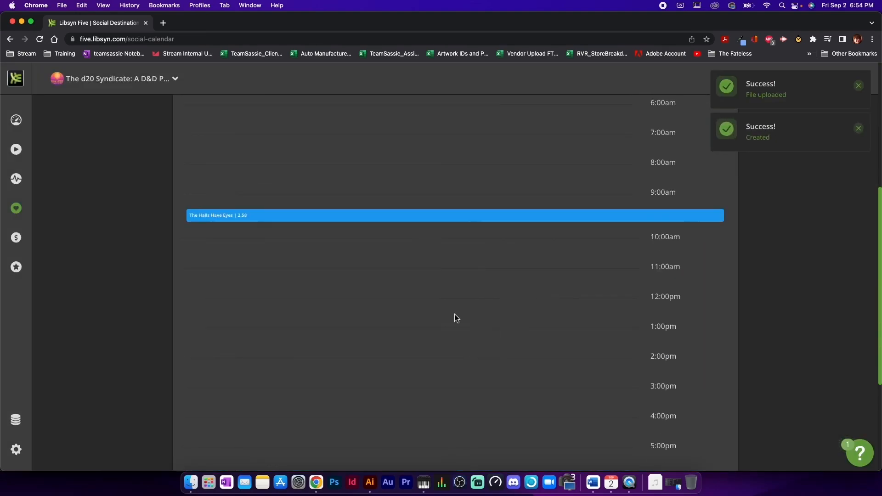
mouse_move(343, 221)
scroll(593, 258, up, 5)
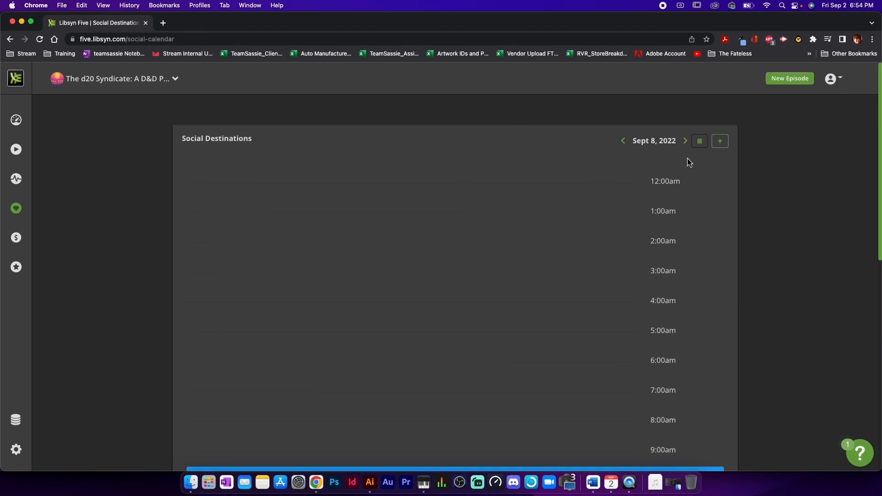
click(703, 145)
mouse_move(506, 318)
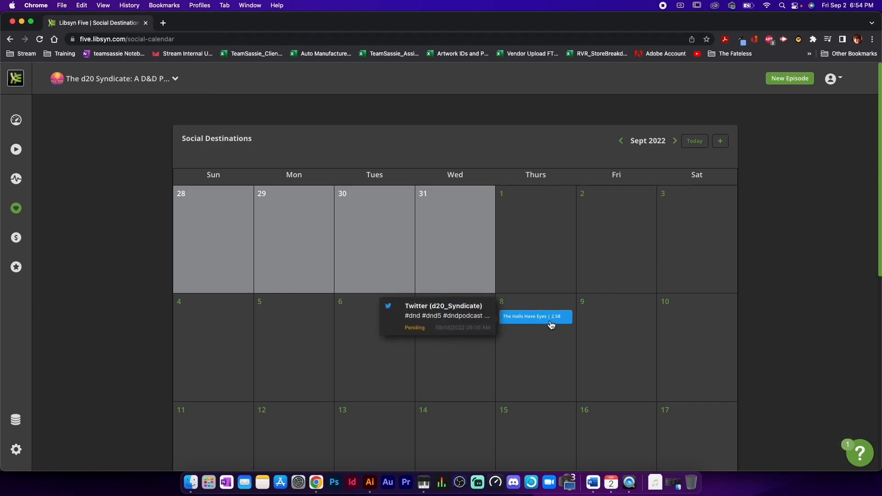
click(532, 317)
scroll(467, 390, down, 5)
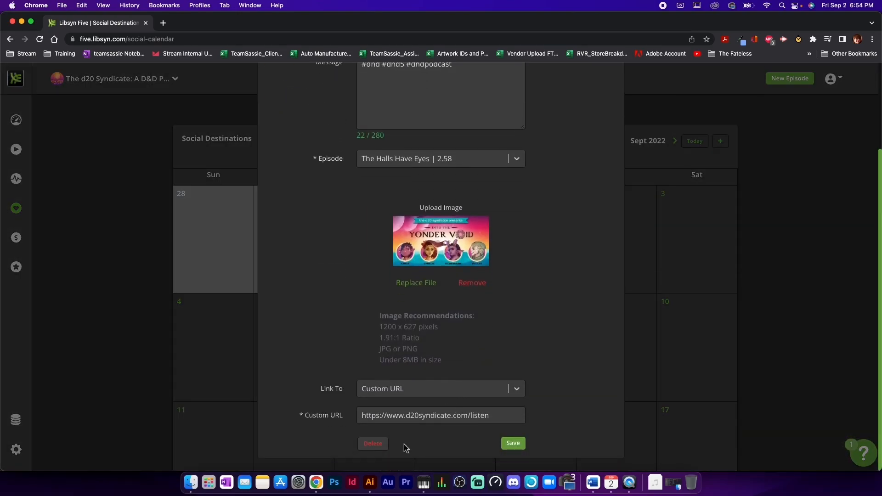